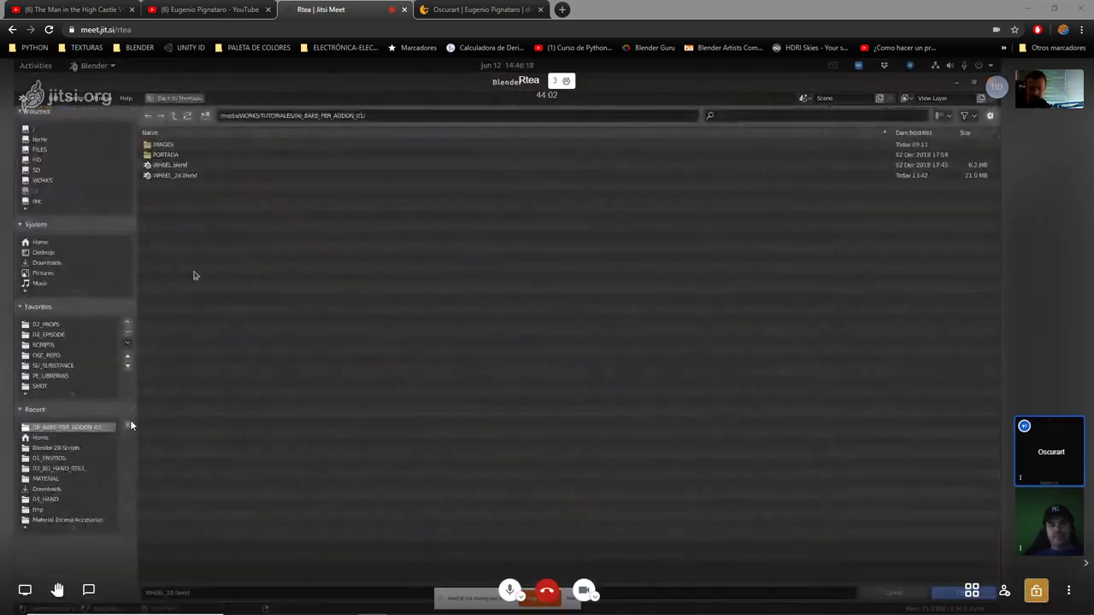
# Exclude the other collections from the view layer and enable only the HR collection to show the detailed wheel
pyautogui.press('F11')
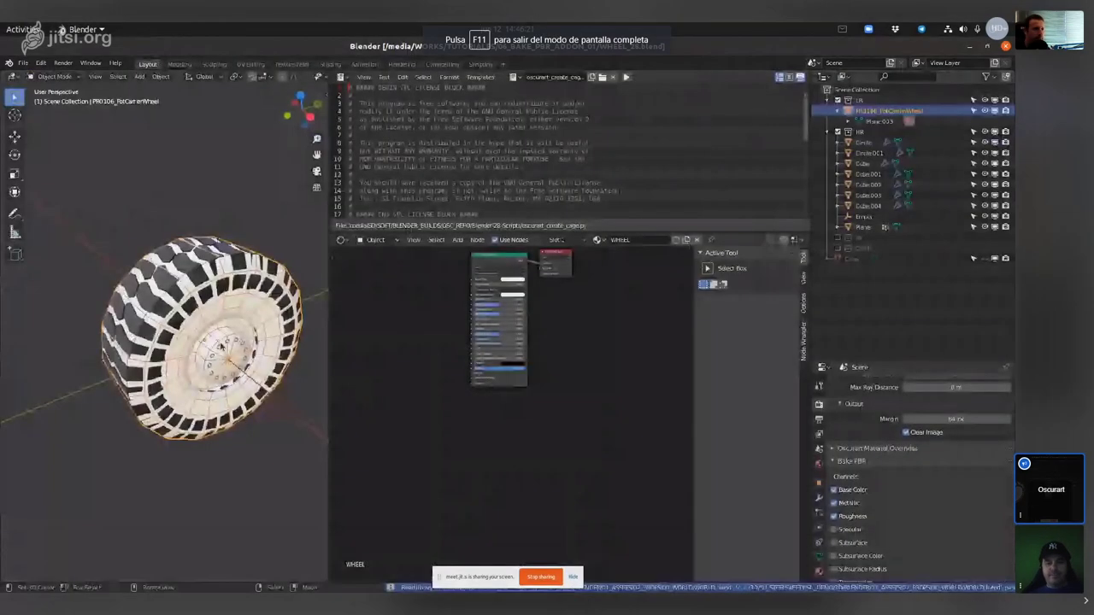
pyautogui.click(837, 112)
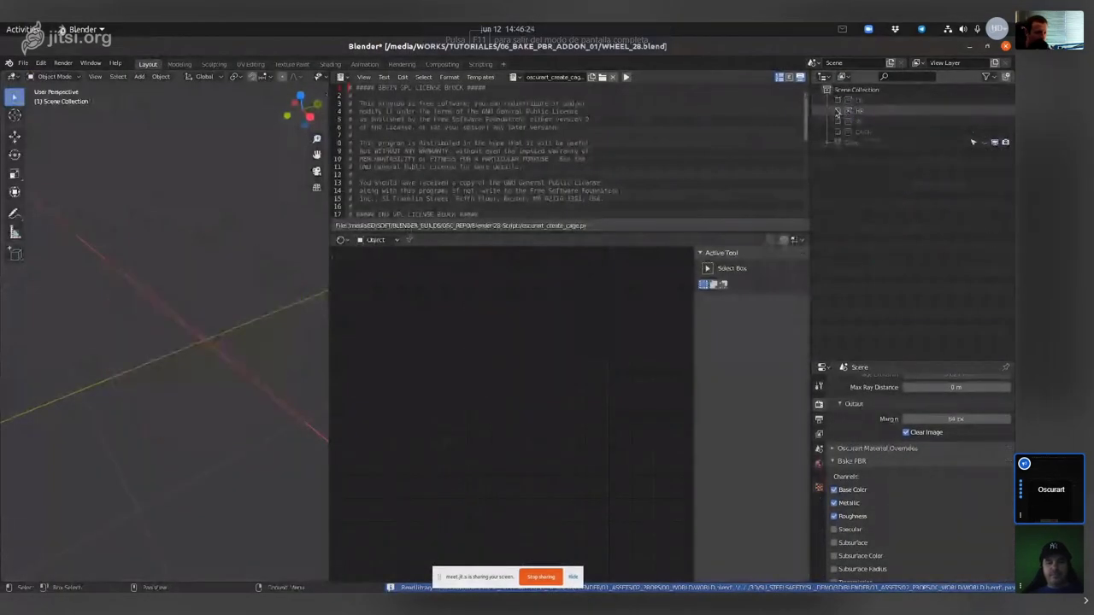
pyautogui.click(837, 111)
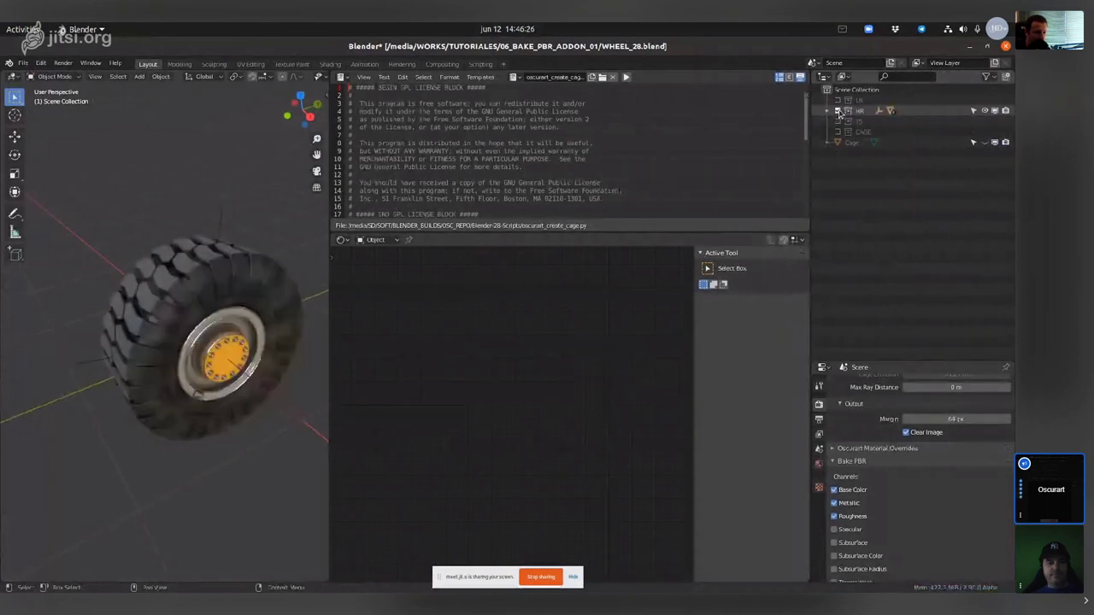
# Examine the high-resolution wheel model from several angles in a maximized 3D viewport
pyautogui.hotkey('ctrl', 'space')
pyautogui.moveTo(105, 447); pyautogui.dragTo(534, 377, button='middle')
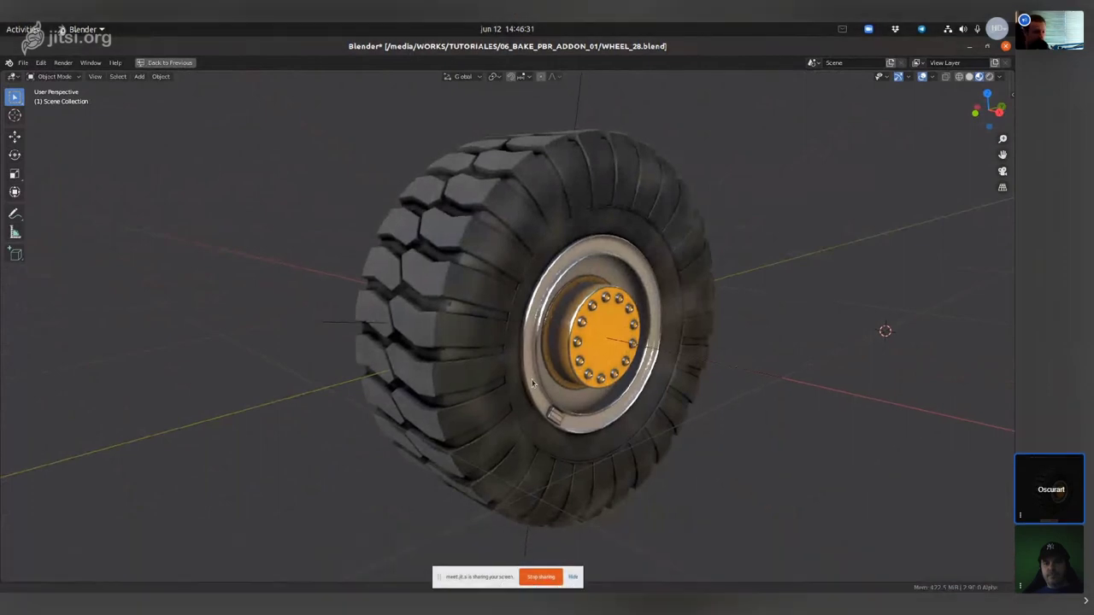
pyautogui.moveTo(570, 290); pyautogui.dragTo(551, 265, button='middle')
pyautogui.click(551, 265)
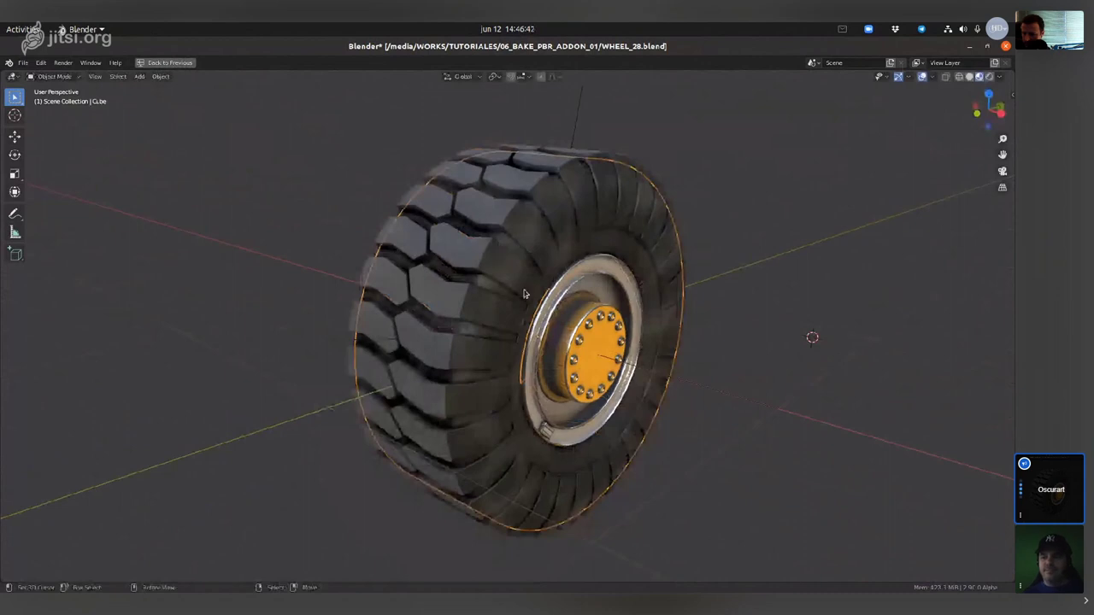
pyautogui.press('Tab')
pyautogui.press('Tab')
pyautogui.moveTo(547, 275); pyautogui.dragTo(564, 300, button='middle')
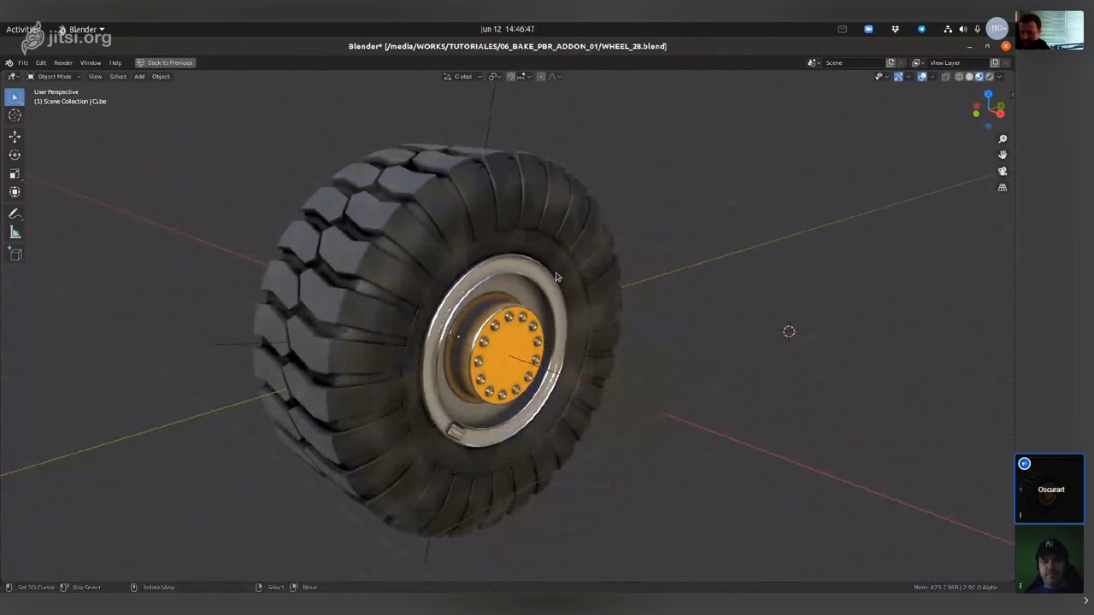
pyautogui.moveTo(556, 275); pyautogui.dragTo(493, 319, button='middle')
pyautogui.scroll(-3, 496, 330)
# Select the tyre mesh and examine its HR_GOMA material node network in the restored editor layout
pyautogui.click(492, 319)
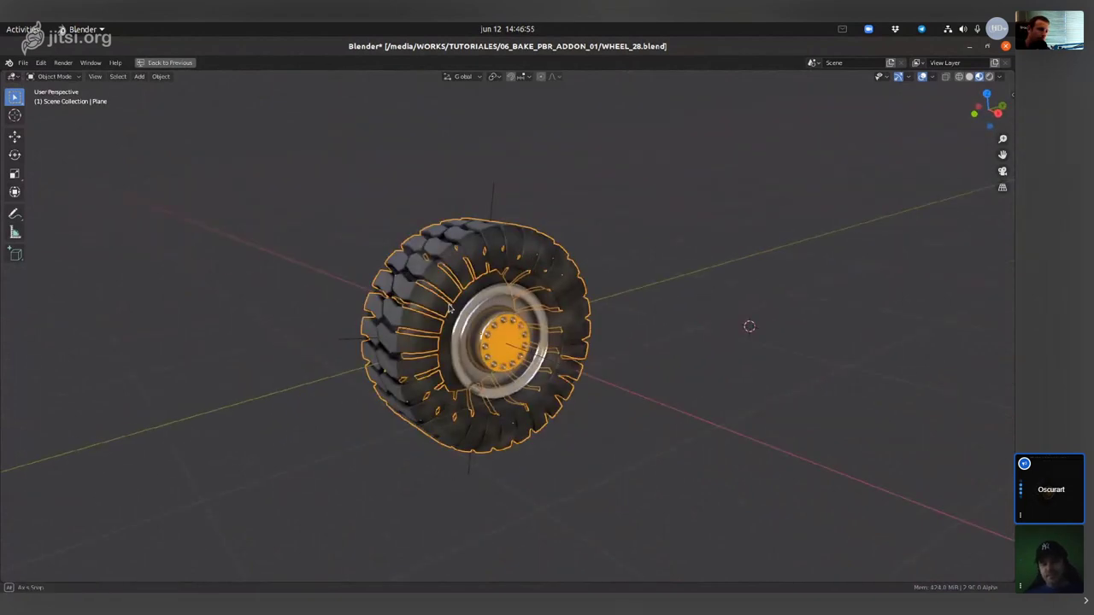
pyautogui.hotkey('ctrl', 'space')
pyautogui.scroll(-5, 505, 291)
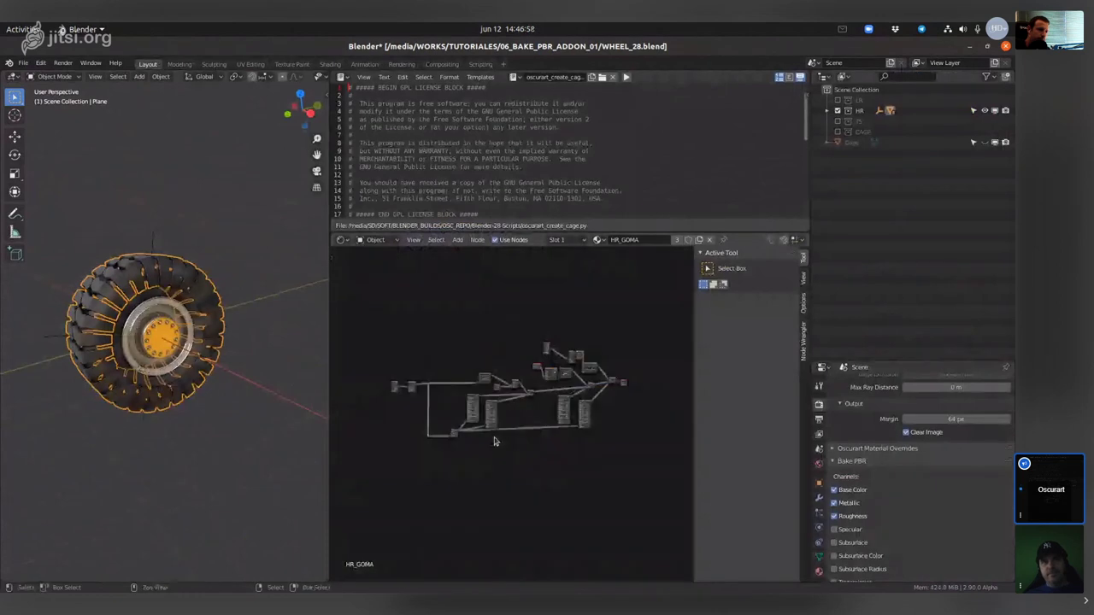
pyautogui.scroll(2, 516, 342)
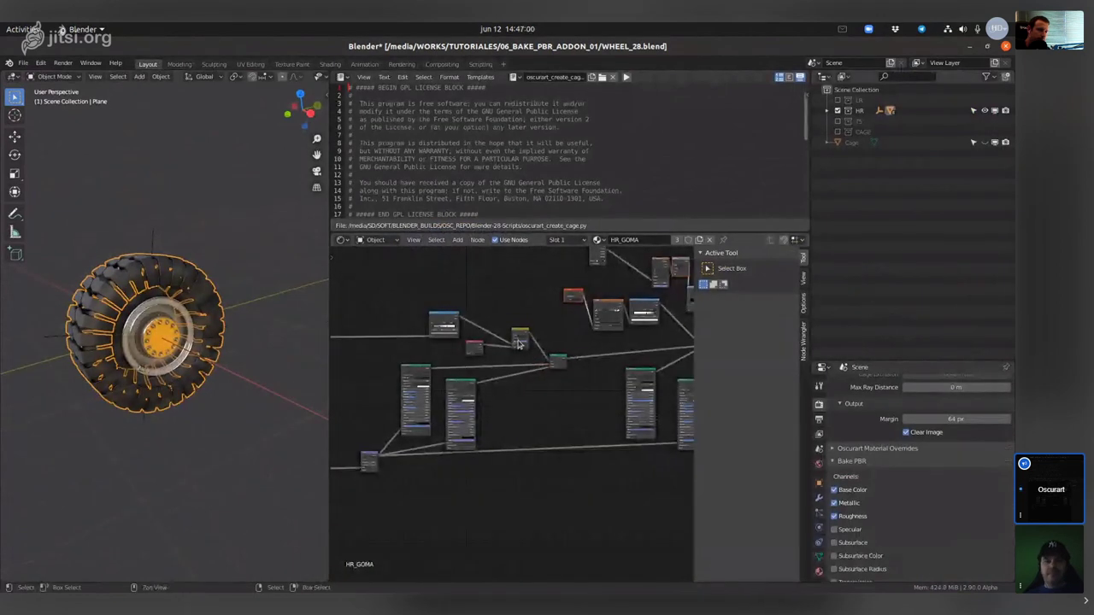
pyautogui.scroll(4, 191, 382)
pyautogui.scroll(2, 192, 382)
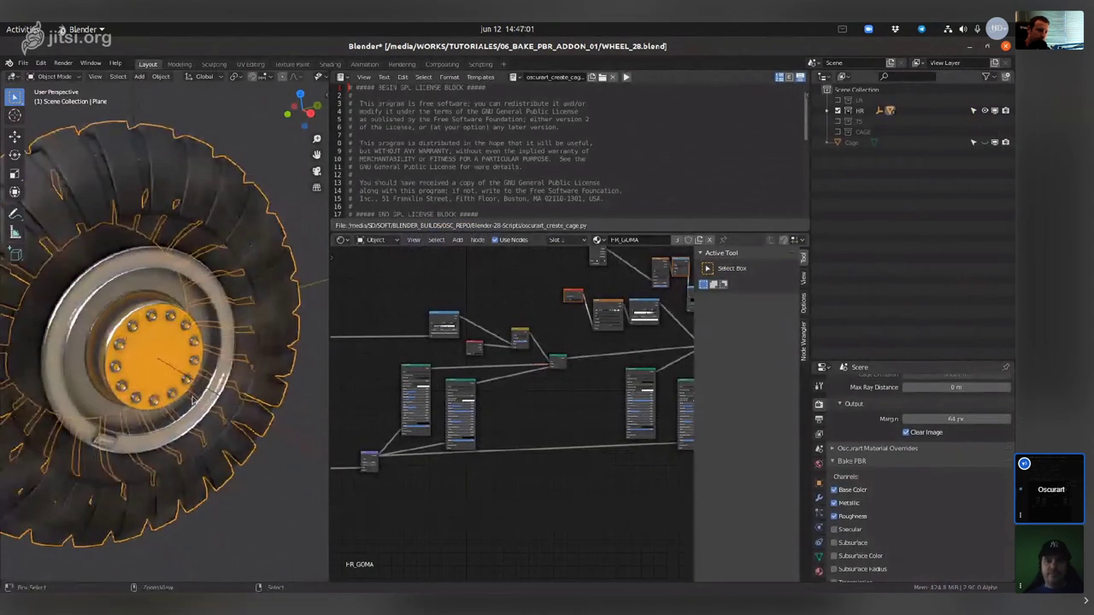
# Deselect everything, exclude the HR collection and enable the LR collection to show the low-poly wheel
pyautogui.hotkey('alt', 'a')
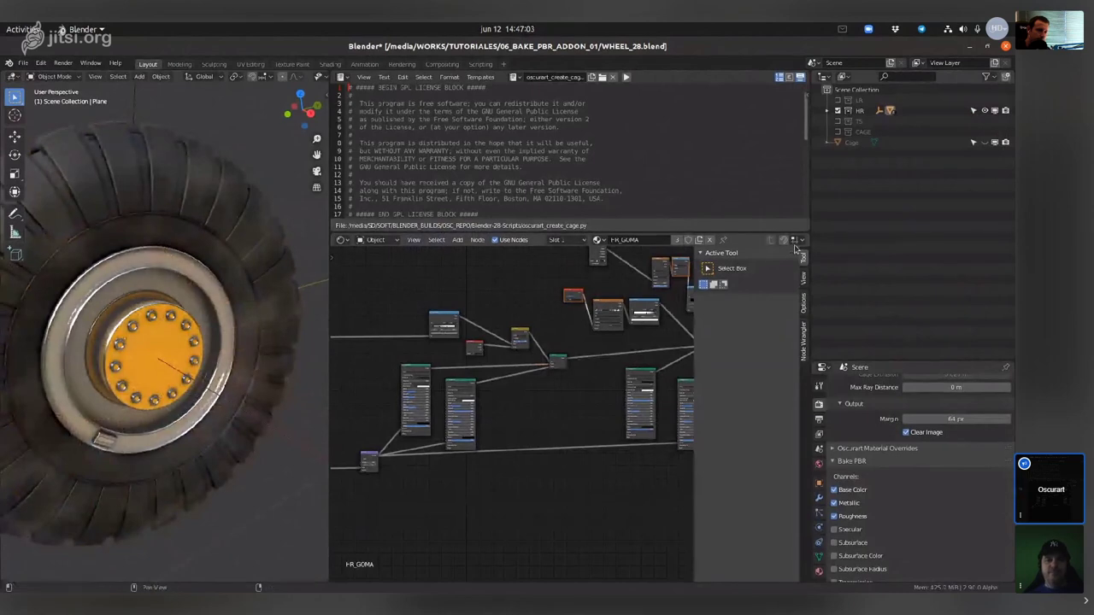
pyautogui.click(838, 111)
pyautogui.click(837, 100)
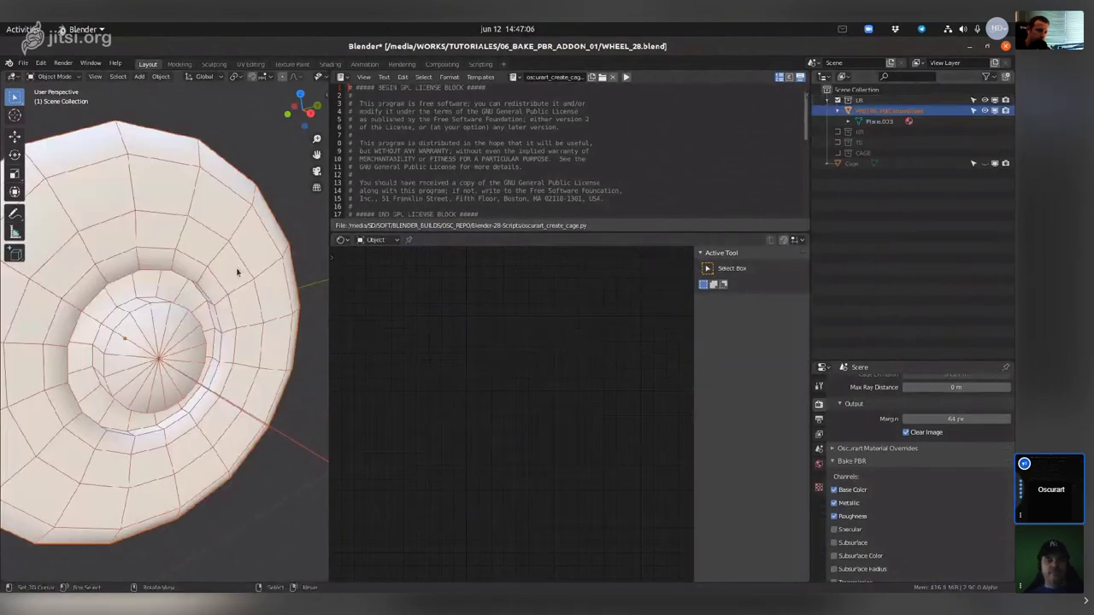
pyautogui.scroll(-3, 188, 308)
pyautogui.moveTo(188, 308); pyautogui.dragTo(158, 348, button='middle')
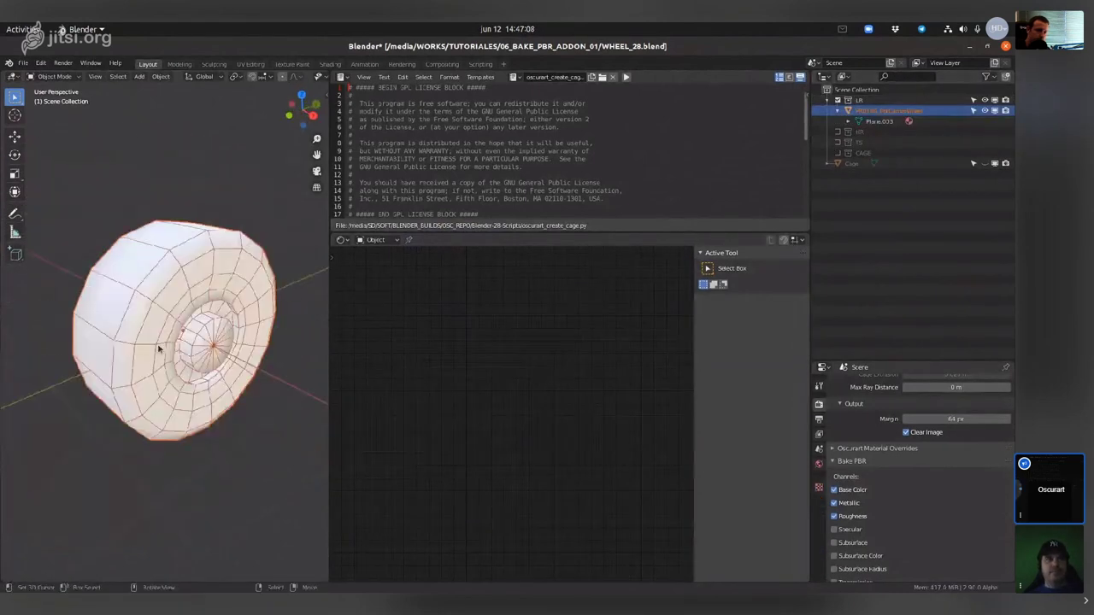
# Enter Edit Mode on the low-poly wheel and display its UV layout in the UV editor
pyautogui.click(215, 263)
pyautogui.press('Tab')
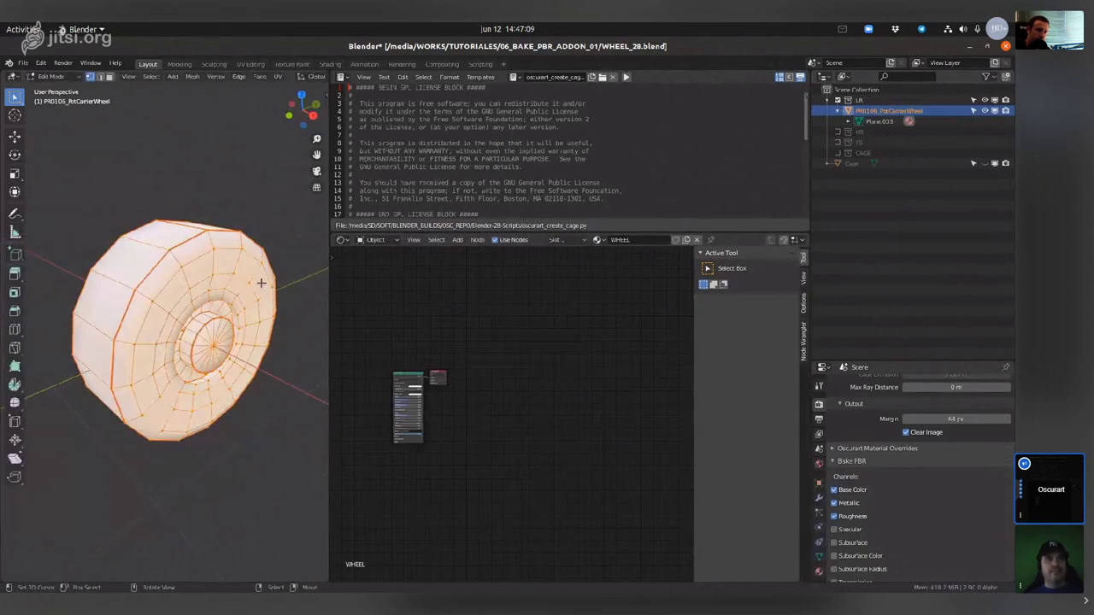
pyautogui.hotkey('shift', 'F10')
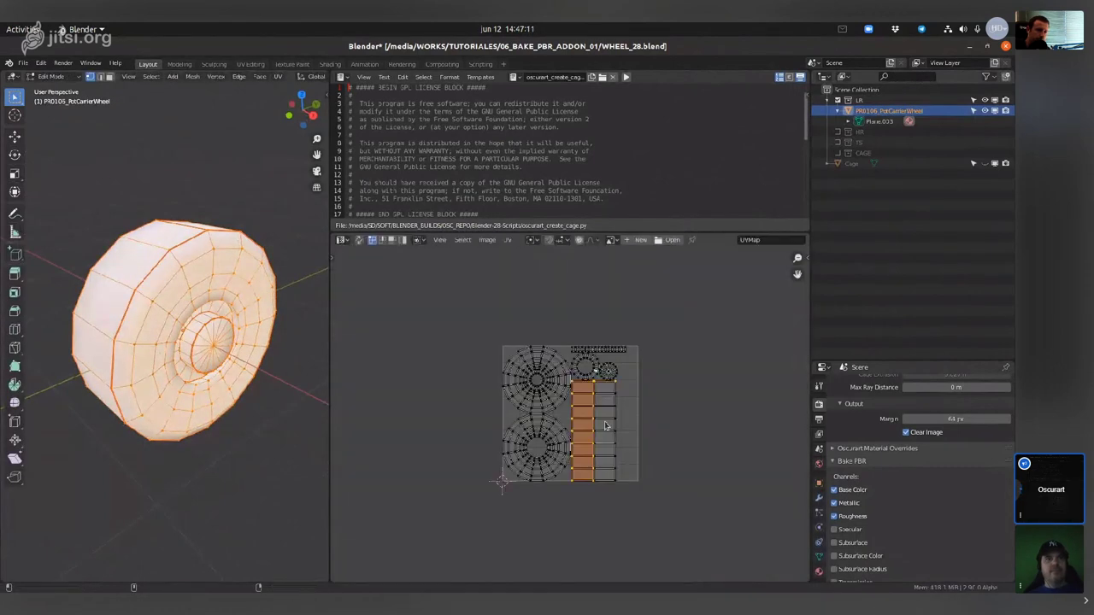
pyautogui.scroll(3, 563, 424)
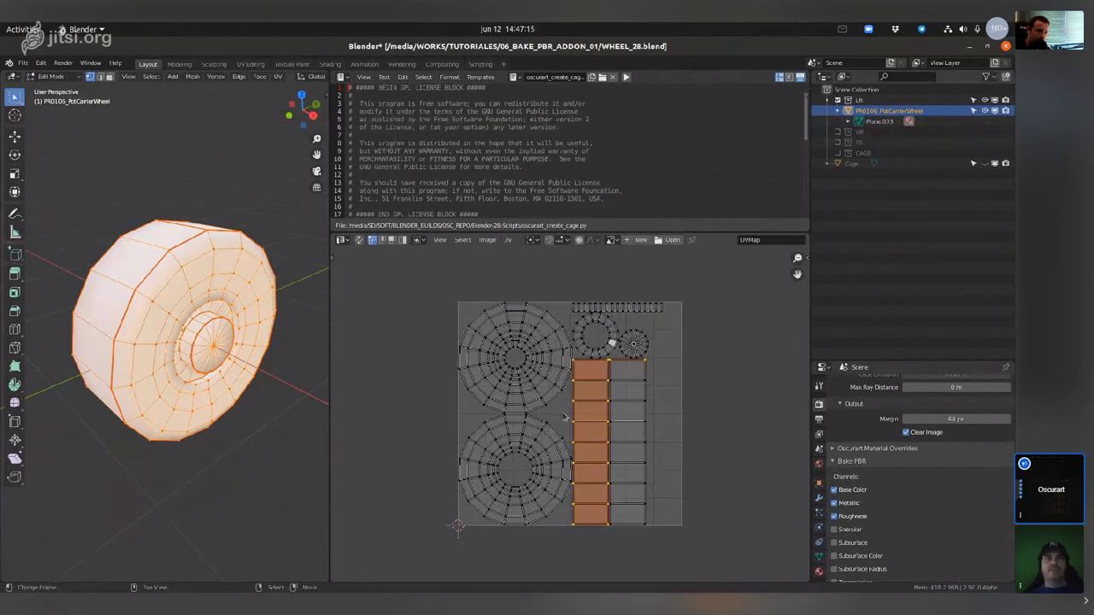
# Select all UV islands of the low-poly wheel, scale them down and move them to the upper-left corner of the UV space
pyautogui.hotkey('alt', 'a')
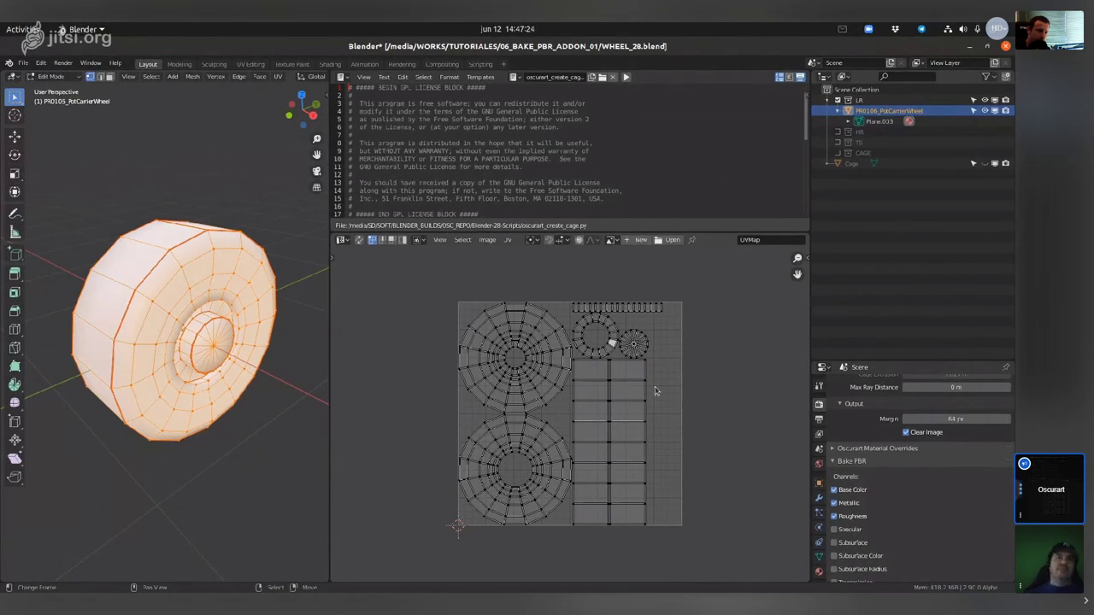
pyautogui.press('a')
pyautogui.press('s')
pyautogui.click(610, 392)
pyautogui.keyDown('shift'); pyautogui.rightClick(610, 392); pyautogui.keyUp('shift')
pyautogui.press('g')
pyautogui.click(564, 328)
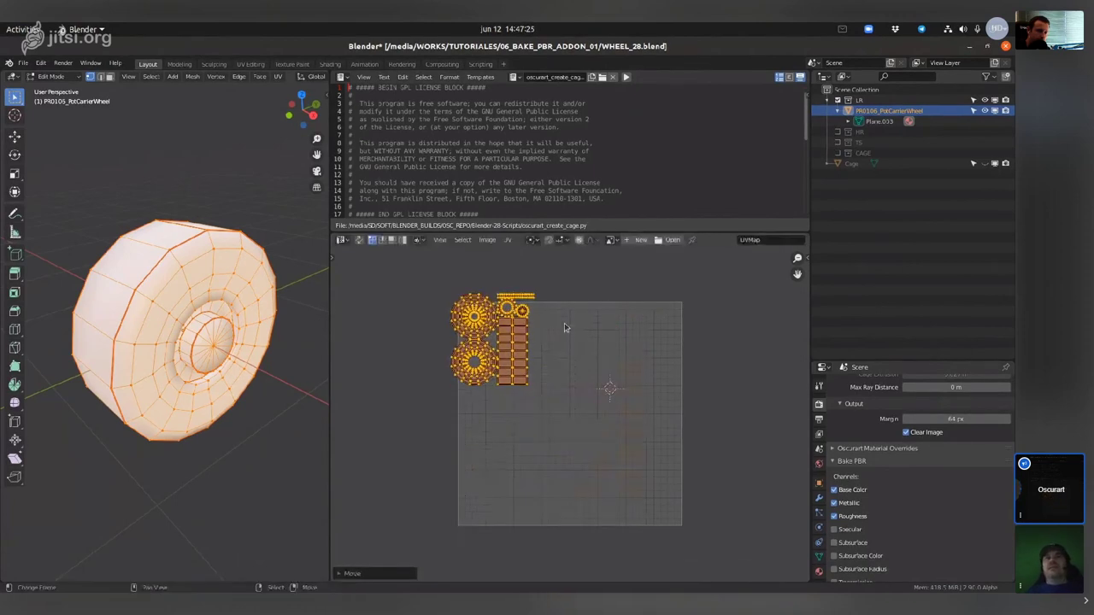
# Average the scale of the UV islands, pack them into the UV space and return to Object Mode
pyautogui.hotkey('ctrl', 'a')
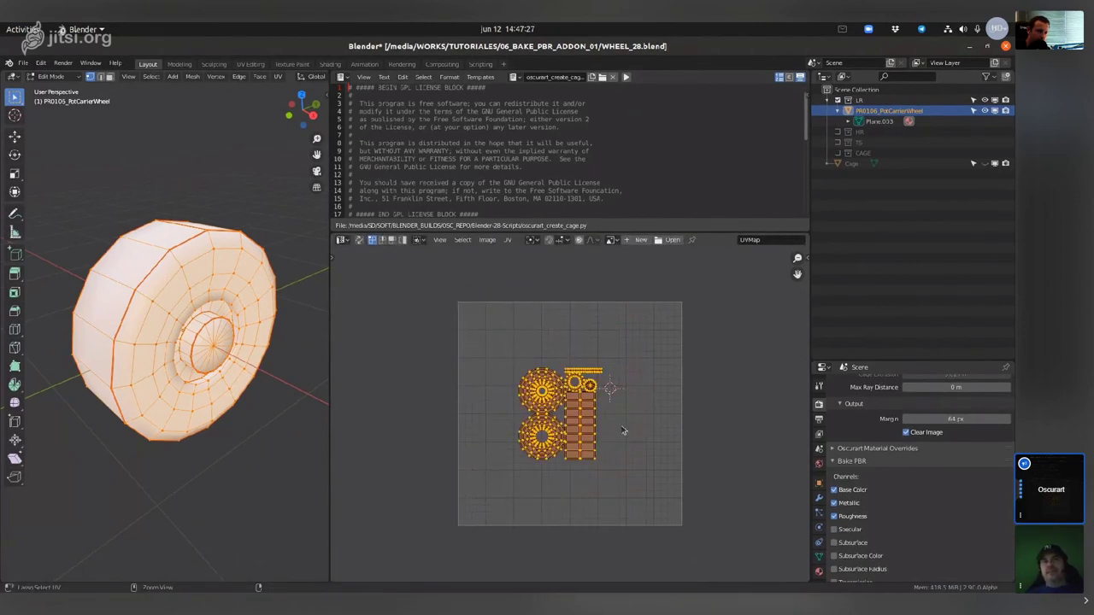
pyautogui.hotkey('ctrl', 'p')
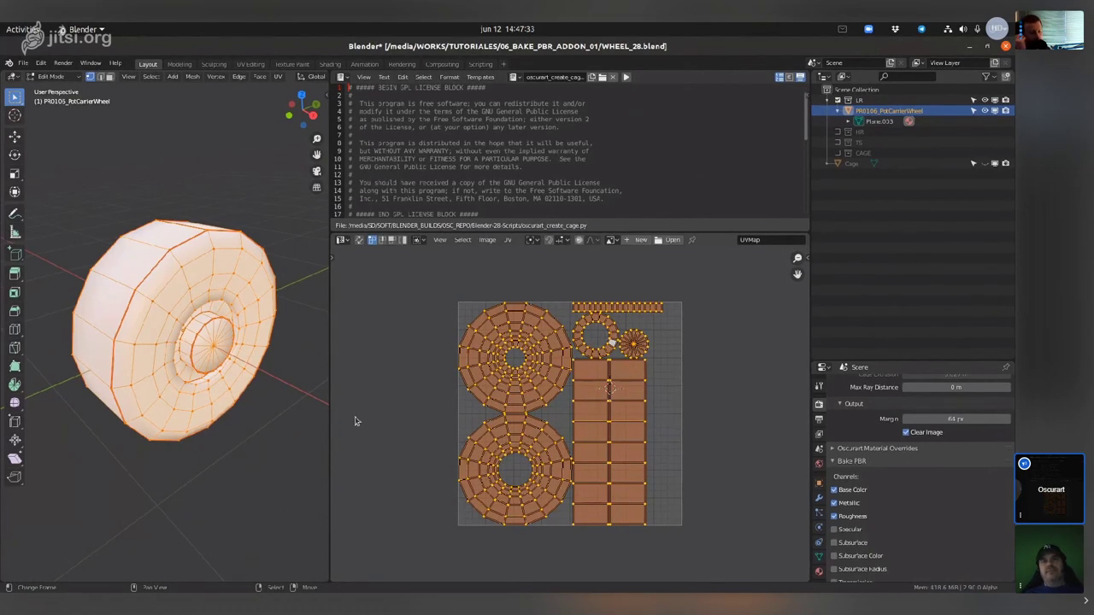
pyautogui.press('Tab')
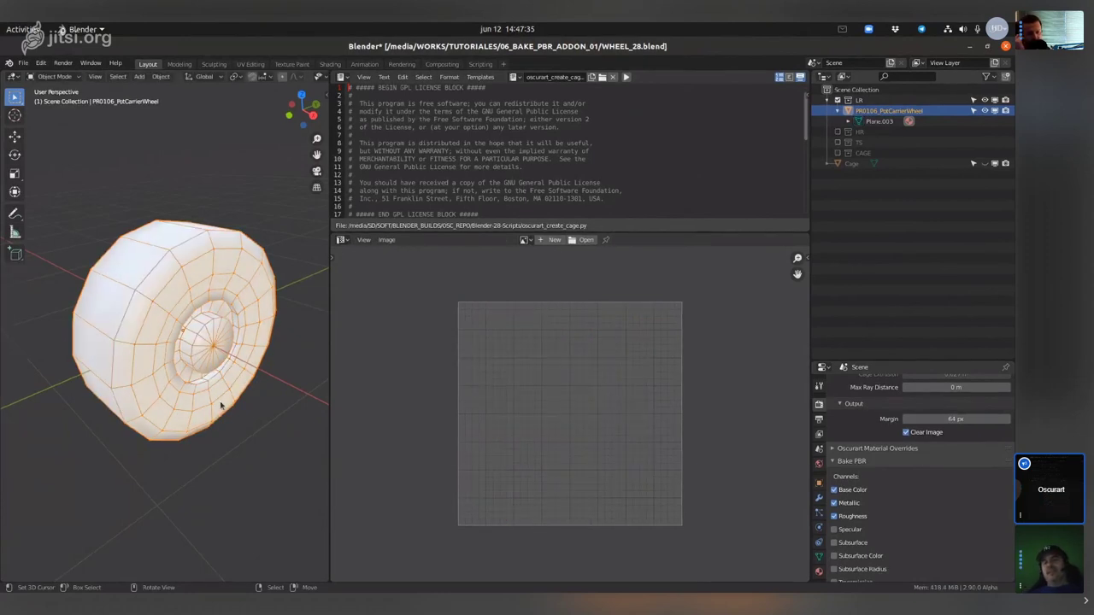
# Unhide the pink Cage object around the wheel, select it and delete it
pyautogui.moveTo(226, 401); pyautogui.dragTo(232, 328, button='middle')
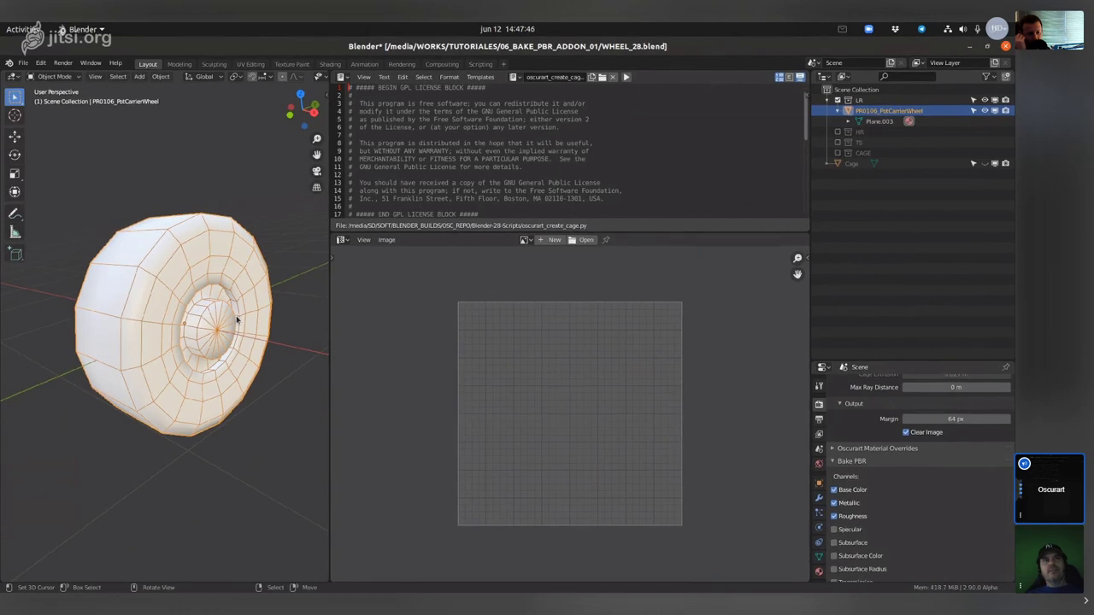
pyautogui.moveTo(236, 322); pyautogui.dragTo(217, 386, button='middle')
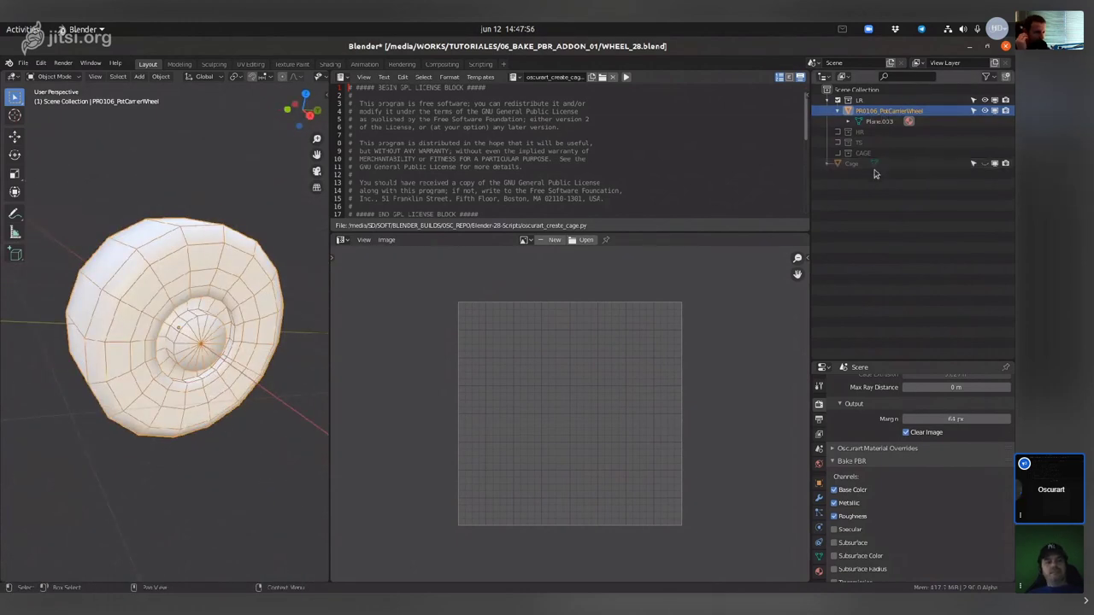
pyautogui.click(984, 164)
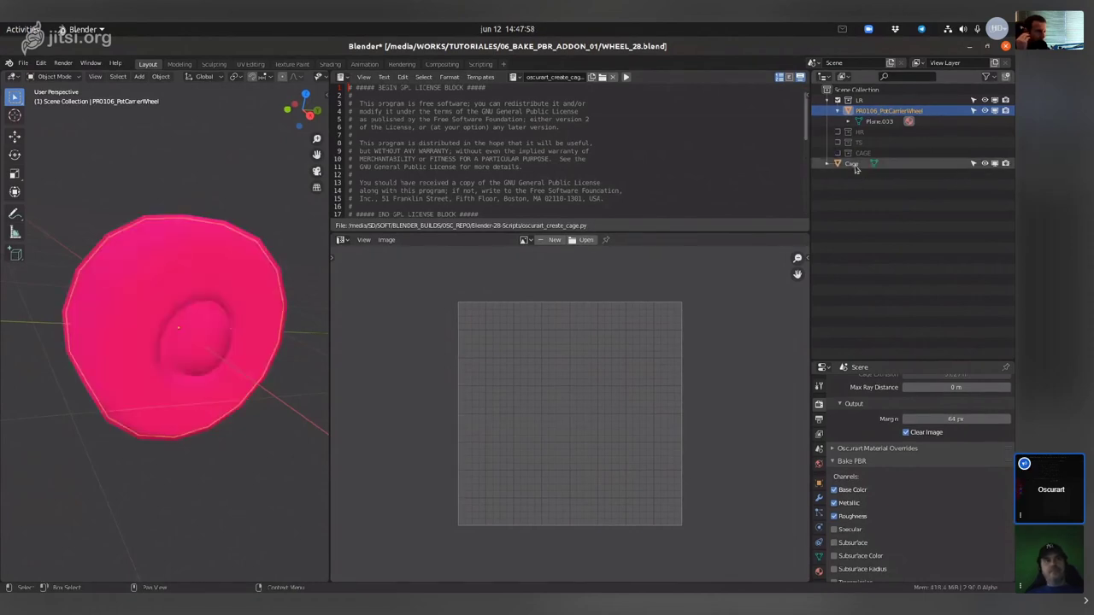
pyautogui.click(853, 163)
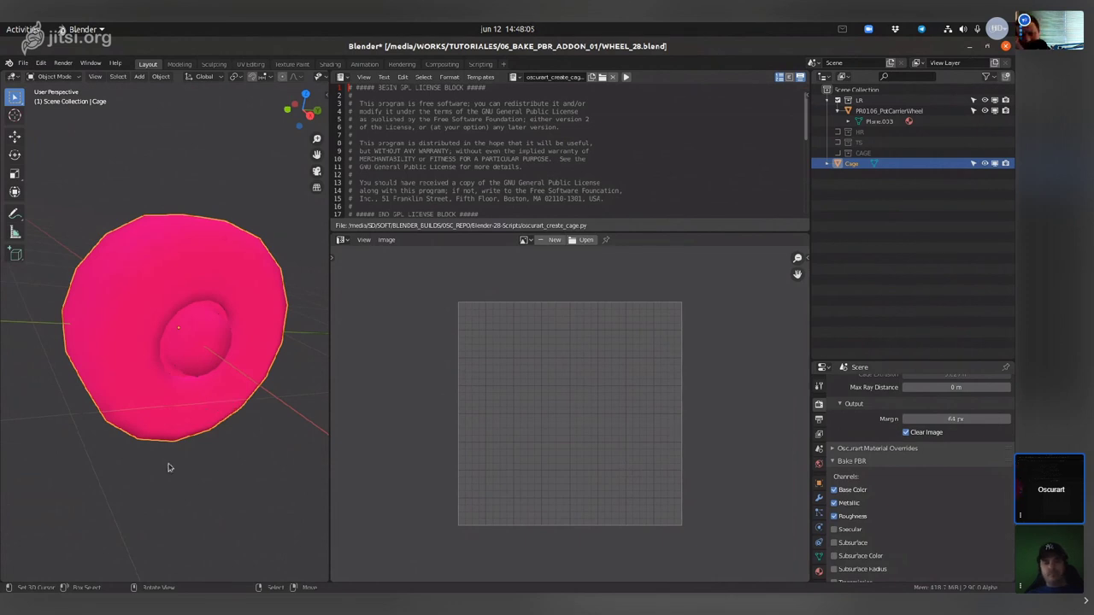
pyautogui.moveTo(168, 467); pyautogui.dragTo(195, 436, button='middle')
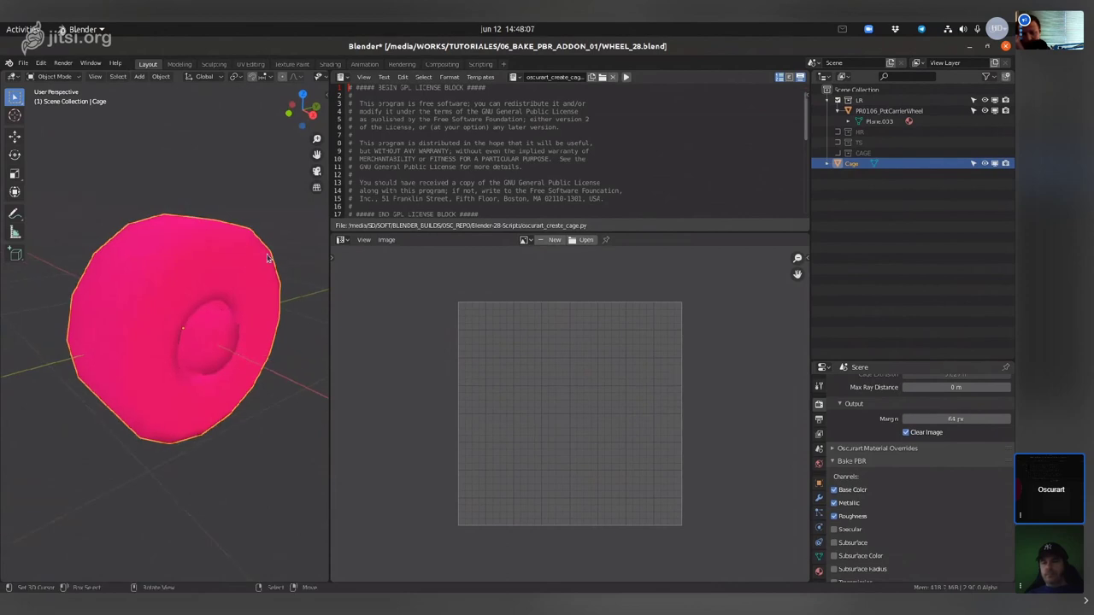
pyautogui.press('x')
pyautogui.click(296, 374)
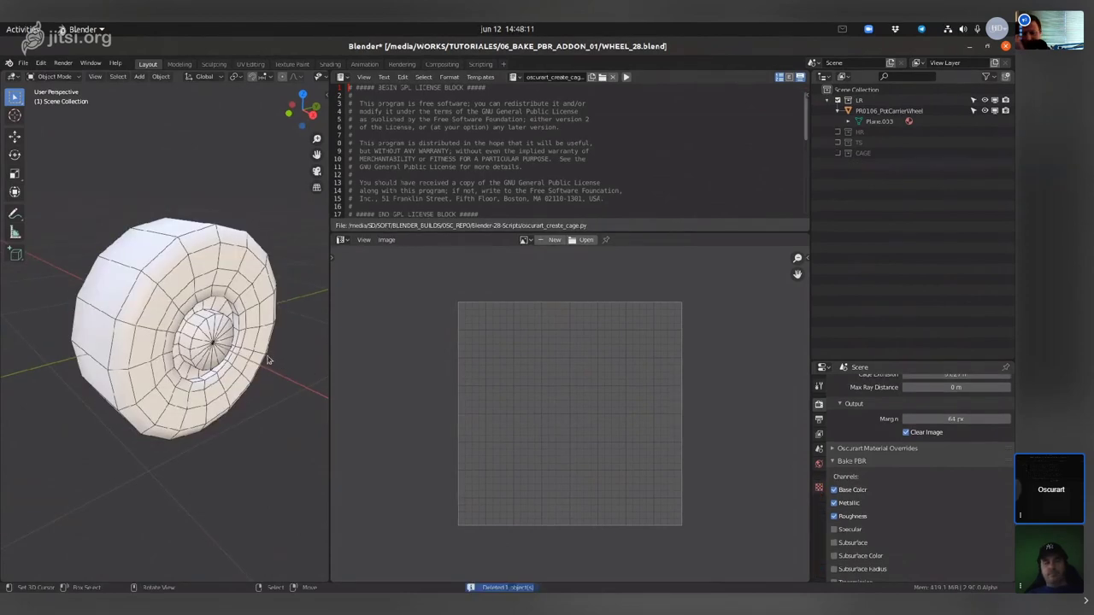
# Select the low-poly wheel and bring its Selected to Active cage bake settings into view
pyautogui.click(262, 293)
pyautogui.moveTo(263, 293); pyautogui.dragTo(262, 367, button='middle')
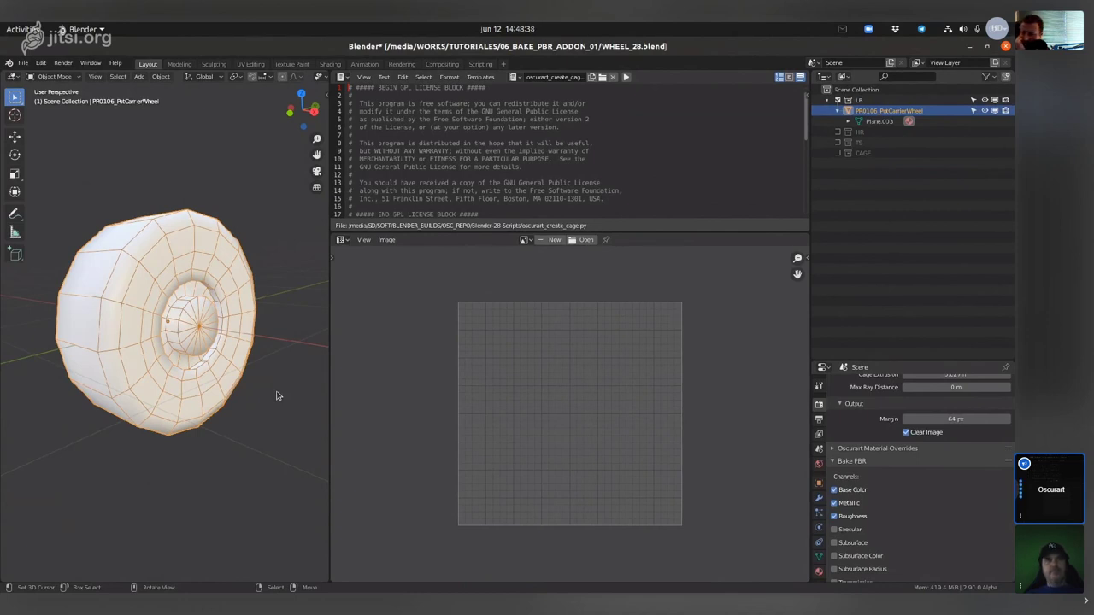
pyautogui.moveTo(182, 305); pyautogui.dragTo(244, 294, button='middle')
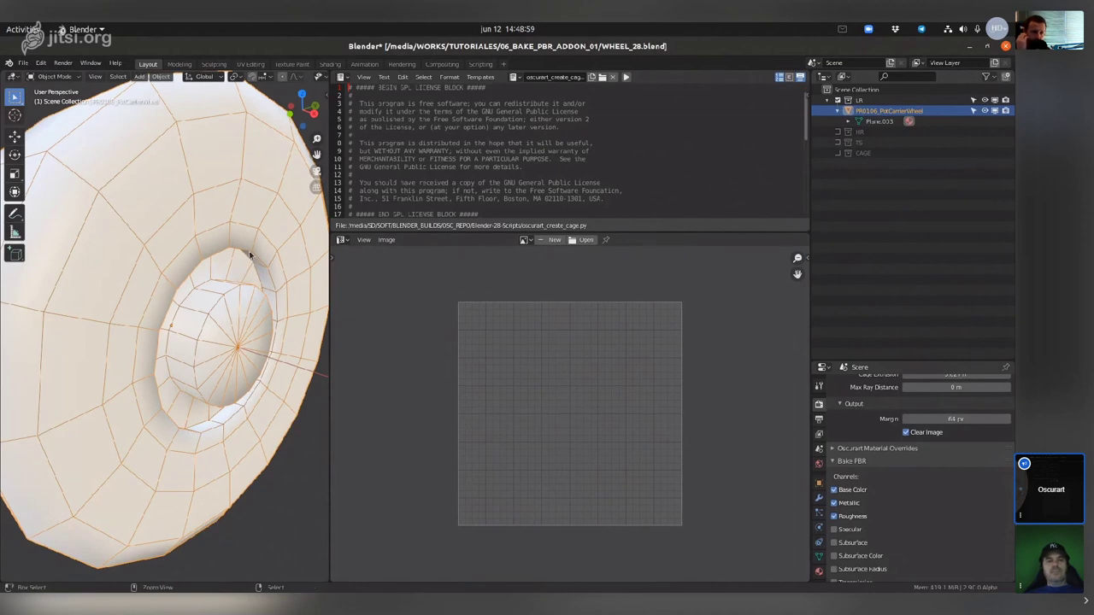
pyautogui.scroll(-5, 244, 269)
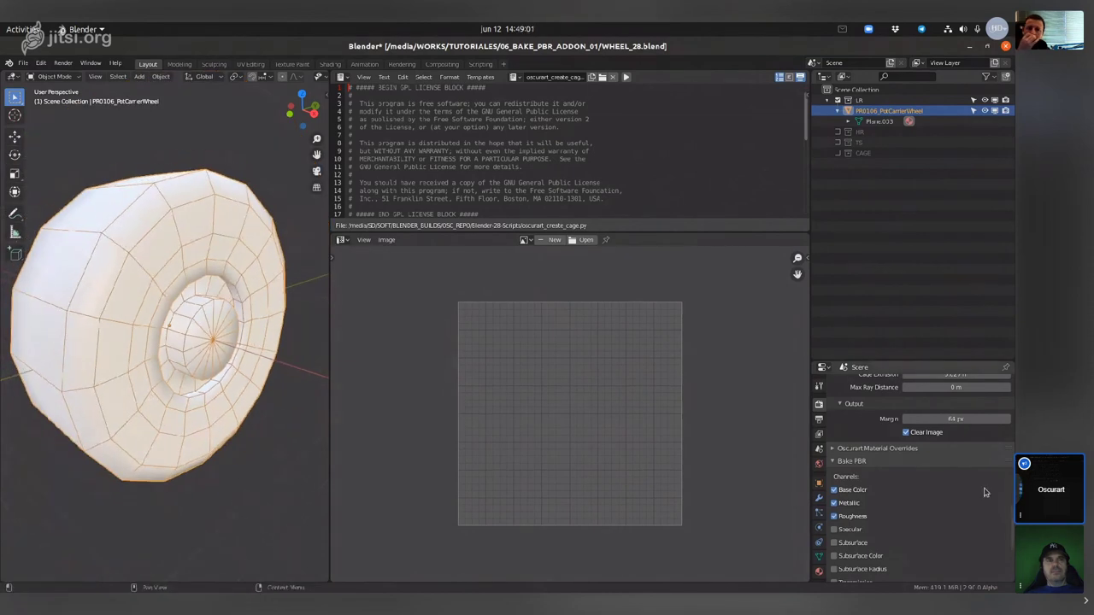
pyautogui.scroll(2, 956, 432)
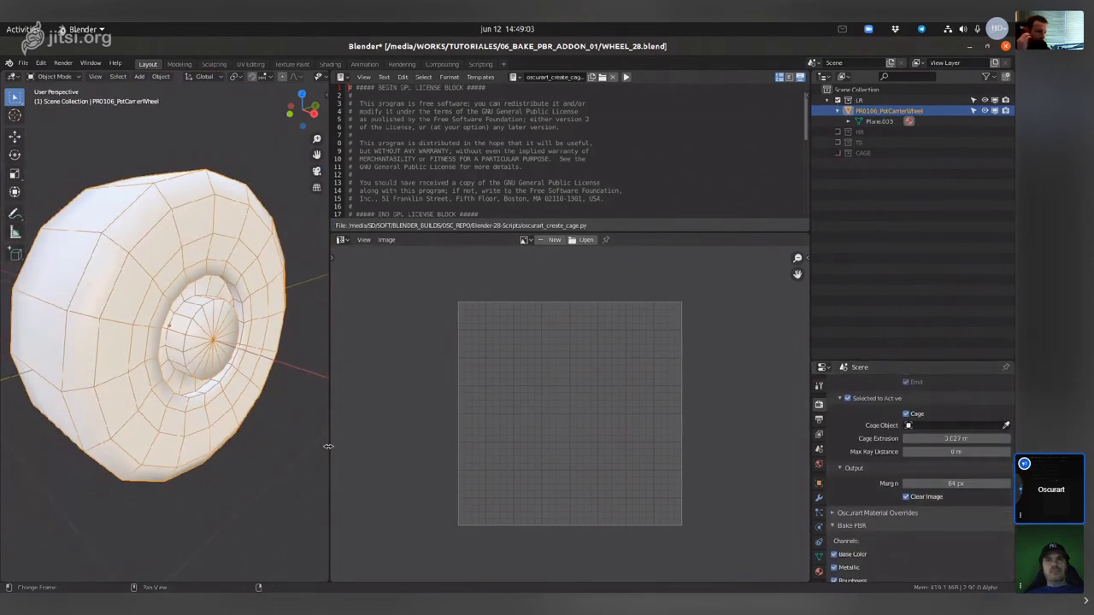
# Widen the 3D viewport slightly against the script and image editors, checking the oscurart_create_cage.py script name
pyautogui.moveTo(330, 442); pyautogui.dragTo(489, 427)
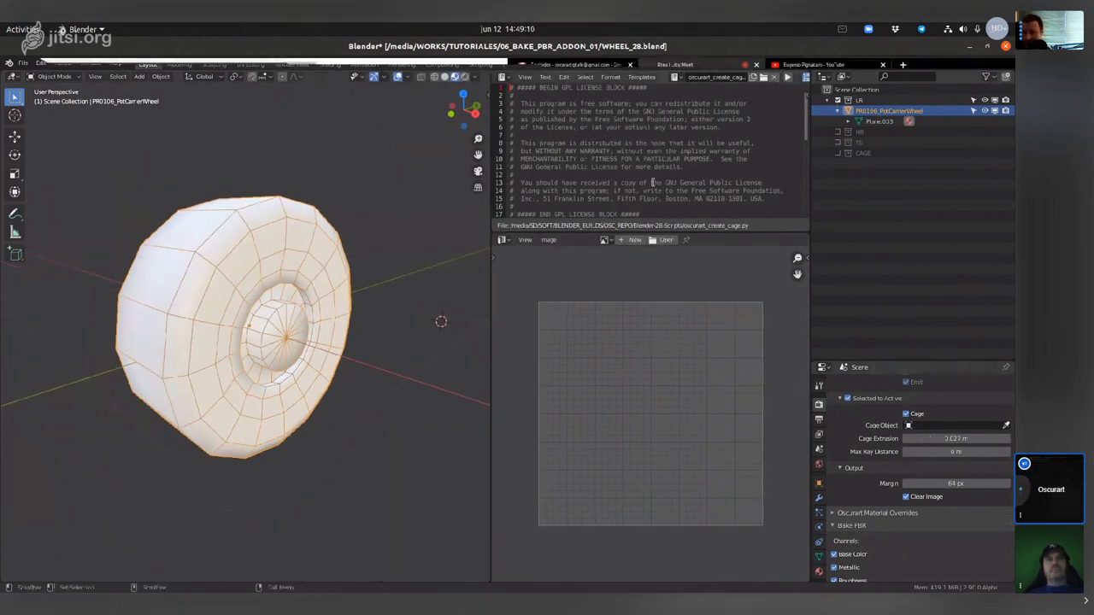
pyautogui.click(712, 78)
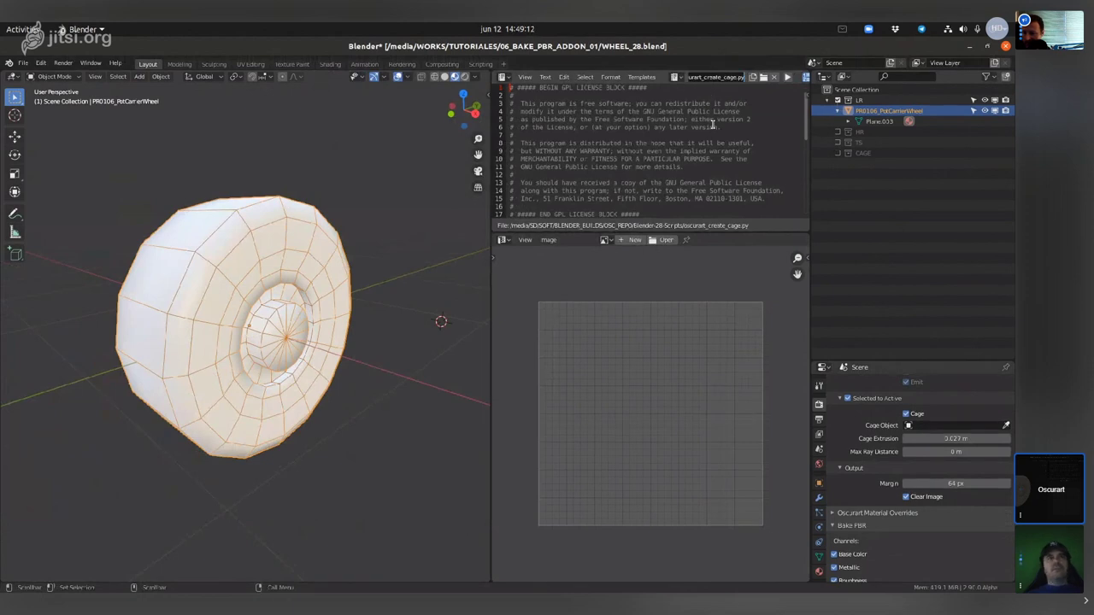
pyautogui.moveTo(493, 203); pyautogui.dragTo(377, 210)
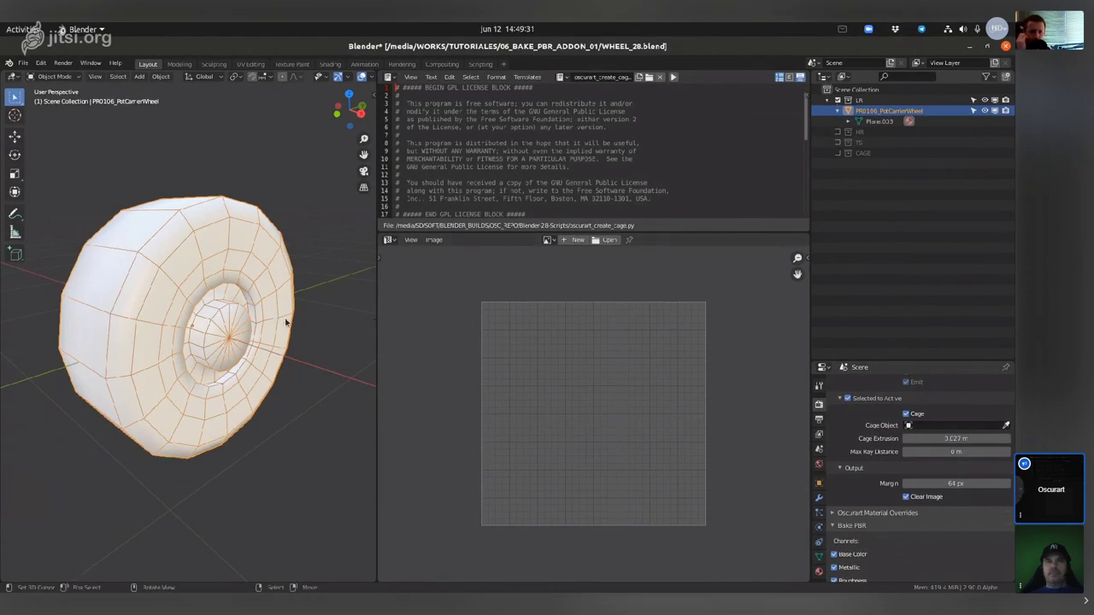
# In front view, draw three small annotation dots along a diagonal beside the wheel
pyautogui.moveTo(291, 320); pyautogui.dragTo(116, 315, button='middle')
pyautogui.press('KP_1')
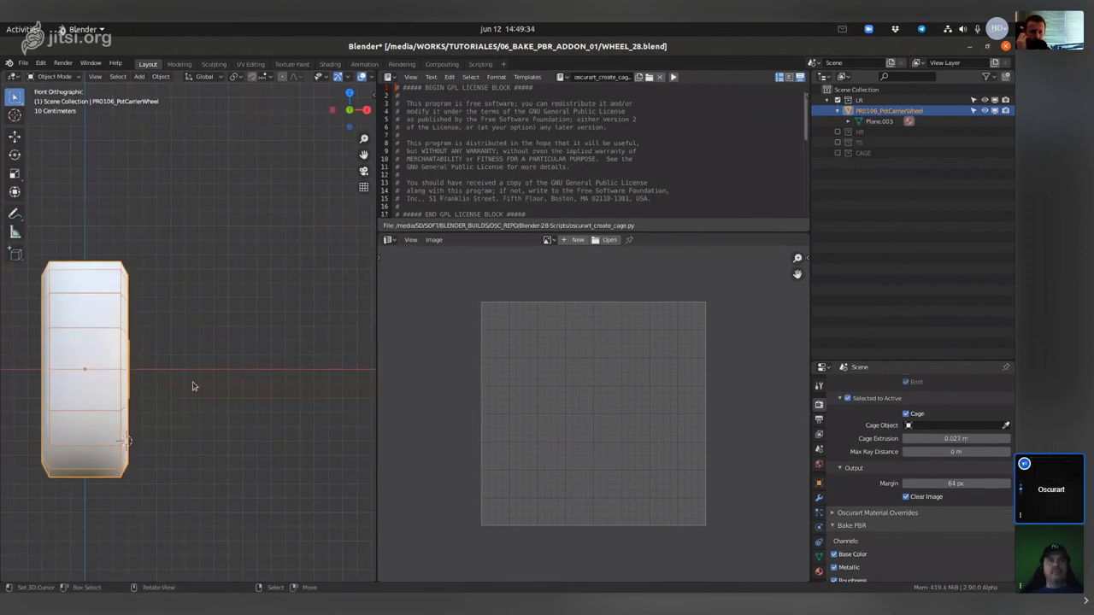
pyautogui.hotkey('shift', 'space')
pyautogui.press('d')
pyautogui.click(213, 338)
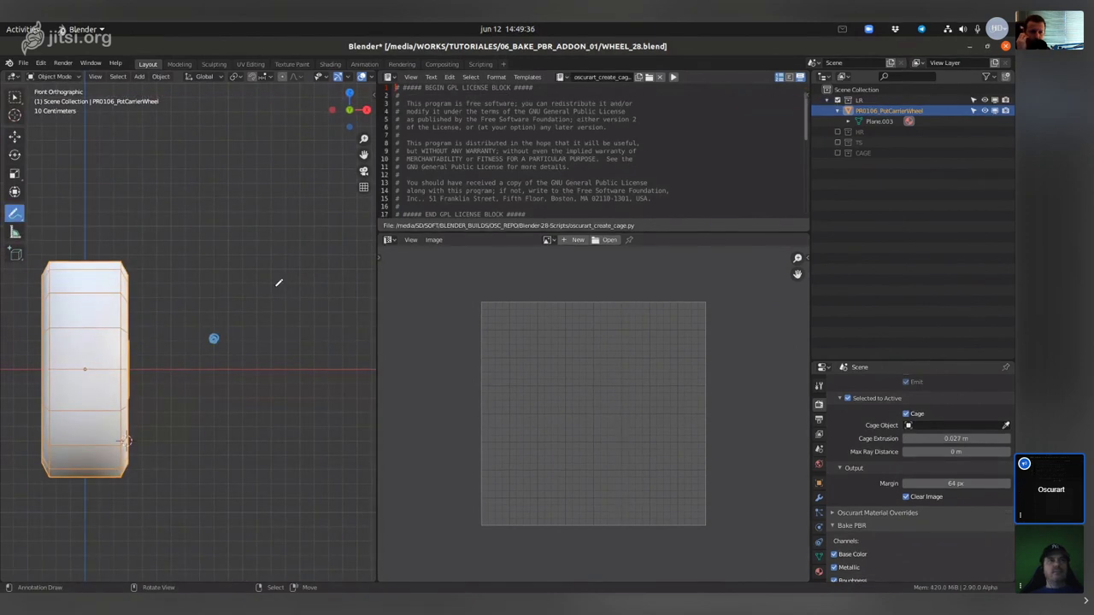
pyautogui.click(267, 293)
pyautogui.keyDown('shift'); pyautogui.moveTo(276, 281); pyautogui.dragTo(216, 293, button='middle'); pyautogui.keyUp('shift')
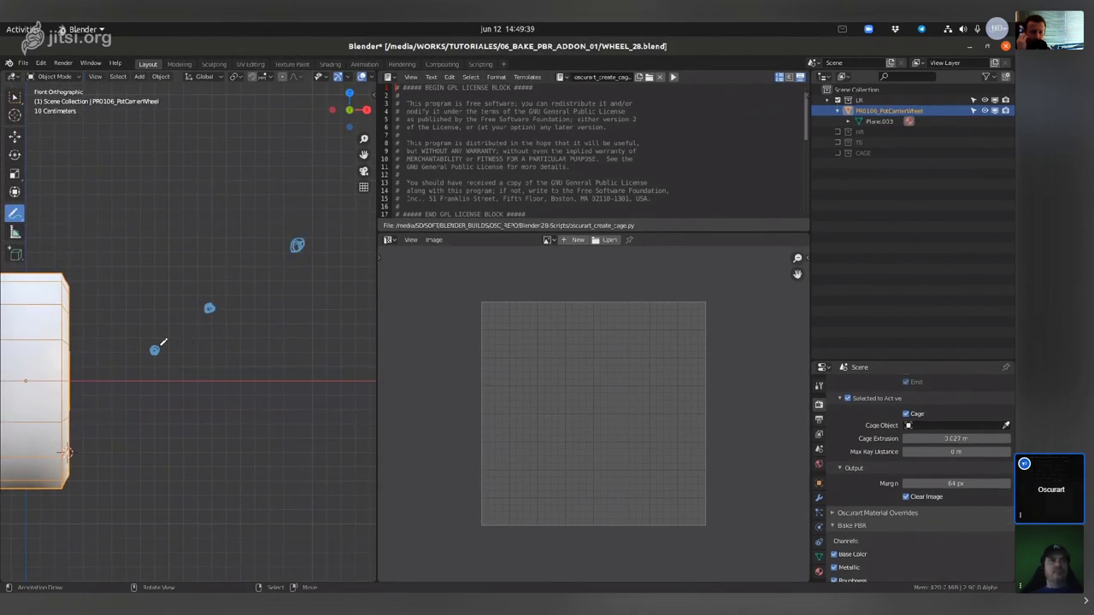
# Join the three annotation dots with a line and draw a second ray crossing it at the middle dot
pyautogui.moveTo(157, 347); pyautogui.dragTo(290, 249)
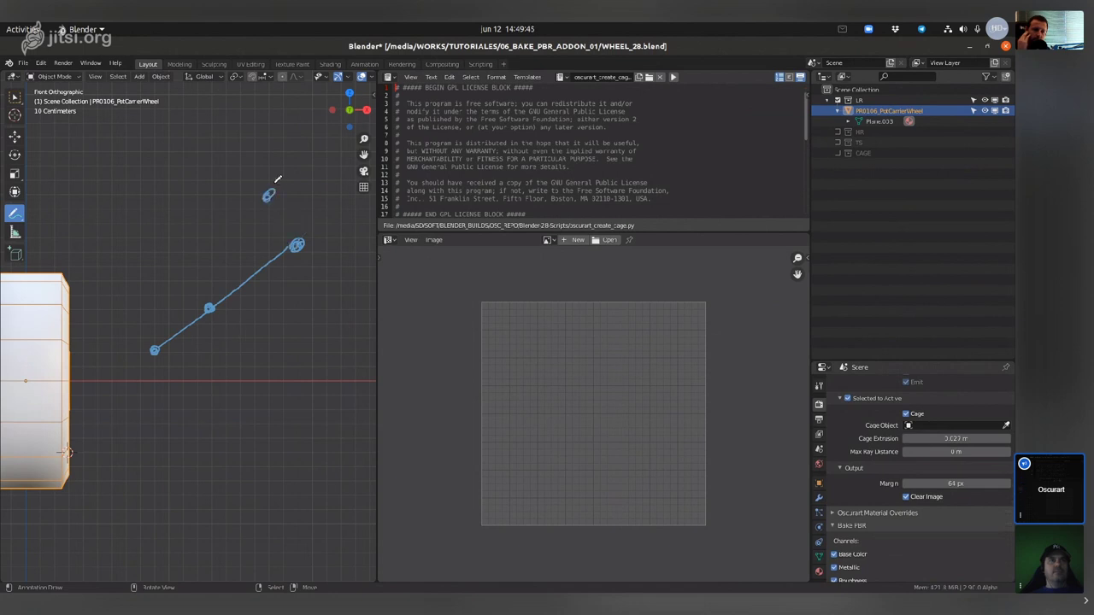
pyautogui.moveTo(274, 181); pyautogui.dragTo(169, 385)
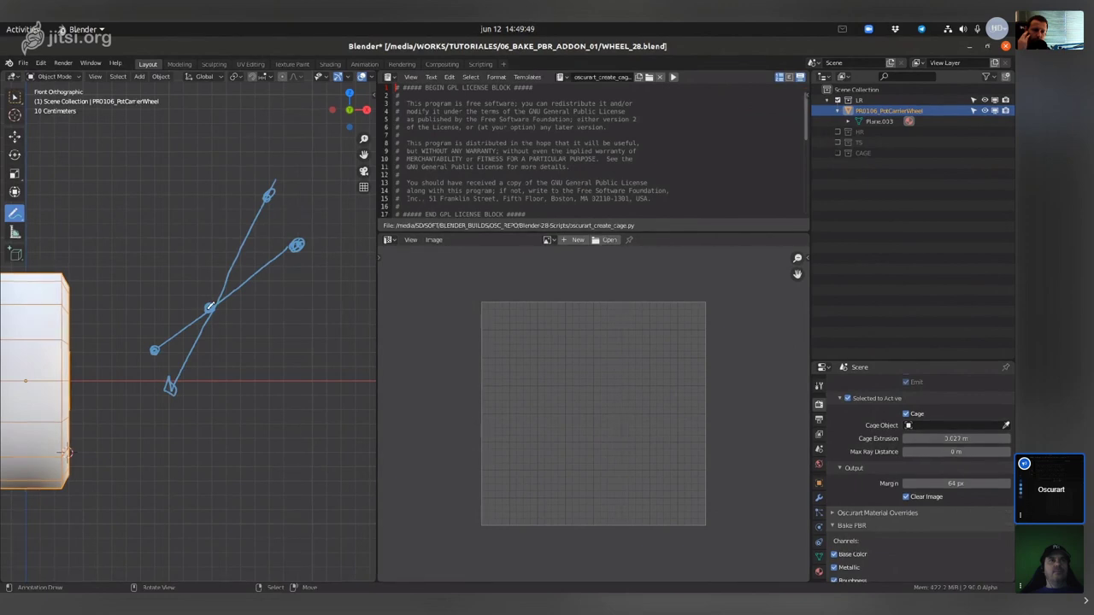
pyautogui.moveTo(209, 306); pyautogui.dragTo(320, 231)
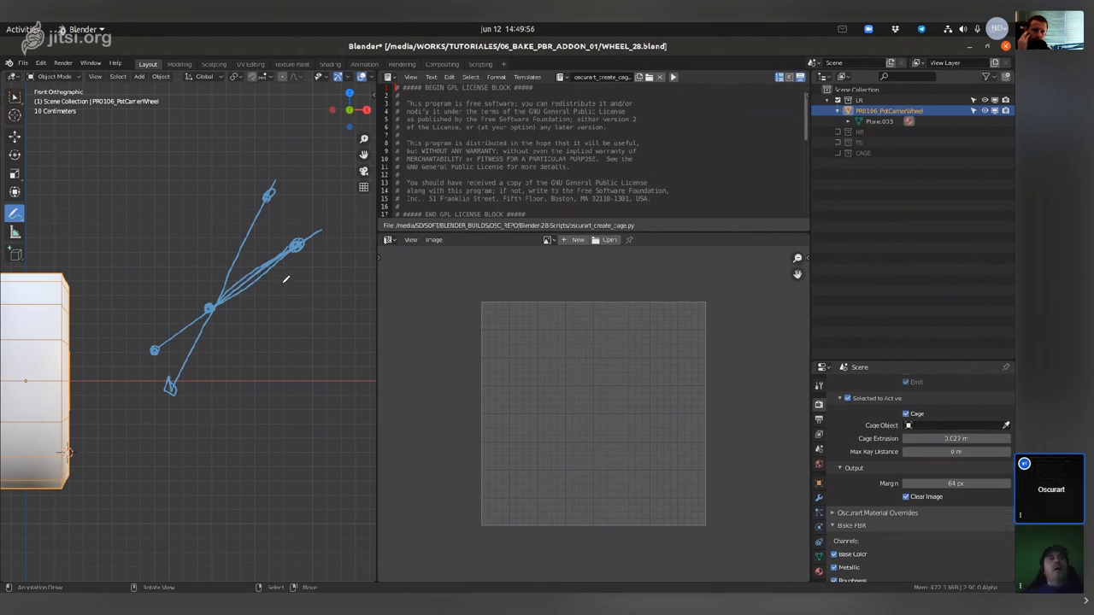
# Erase the crossed-ray annotation beside the wheel
pyautogui.moveTo(297, 245)
pyautogui.keyDown('shift'); pyautogui.mouseDown(button='middle')
pyautogui.moveTo(141, 303)
pyautogui.moveTo(217, 296)
pyautogui.moveTo(154, 294)
pyautogui.moveTo(253, 265)
pyautogui.moveTo(236, 291)
pyautogui.mouseUp(button='middle'); pyautogui.keyUp('shift')
pyautogui.hotkey('shift', 'space')
pyautogui.press('t')
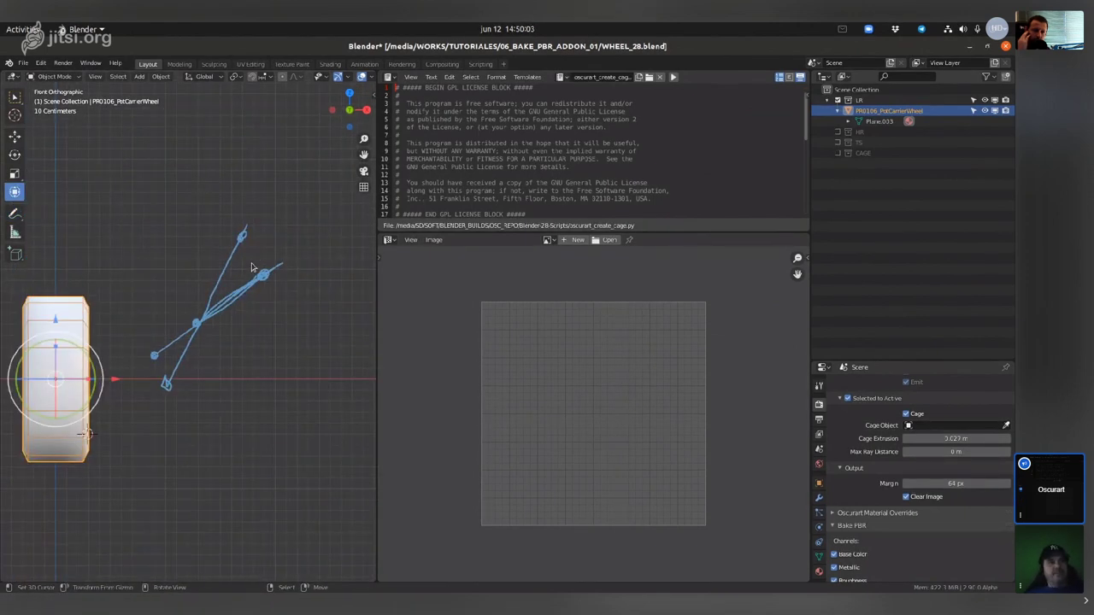
pyautogui.hotkey('shift', 'space')
pyautogui.press('d')
pyautogui.moveTo(246, 272)
pyautogui.keyDown('ctrl'); pyautogui.mouseDown()
pyautogui.moveTo(257, 257)
pyautogui.moveTo(166, 338)
pyautogui.moveTo(153, 376)
pyautogui.moveTo(252, 276)
pyautogui.moveTo(231, 302)
pyautogui.mouseUp(); pyautogui.keyUp('ctrl')
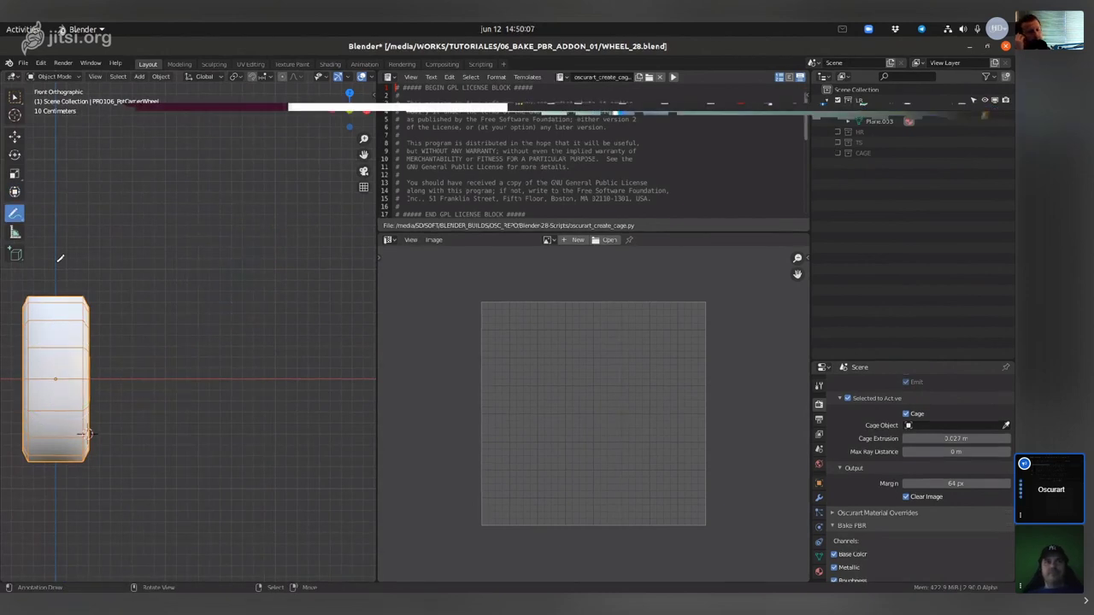
# Inspect the low-poly wheel's mesh from an angle in perspective view and deselect it
pyautogui.press('w')
pyautogui.moveTo(88, 434); pyautogui.dragTo(262, 297, button='middle')
pyautogui.moveTo(292, 258)
pyautogui.mouseDown(button='middle')
pyautogui.moveTo(192, 272)
pyautogui.moveTo(262, 312)
pyautogui.moveTo(256, 359)
pyautogui.moveTo(267, 333)
pyautogui.mouseUp(button='middle')
pyautogui.hotkey('shift', 'z')
pyautogui.hotkey('shift', 'z')
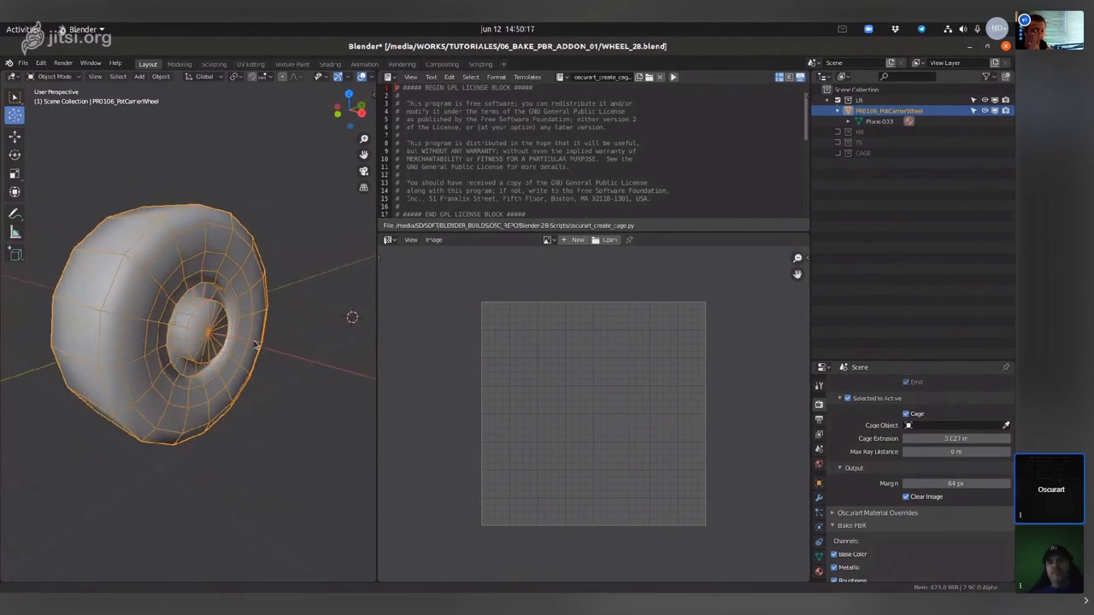
pyautogui.scroll(3, 271, 305)
pyautogui.scroll(-3, 282, 277)
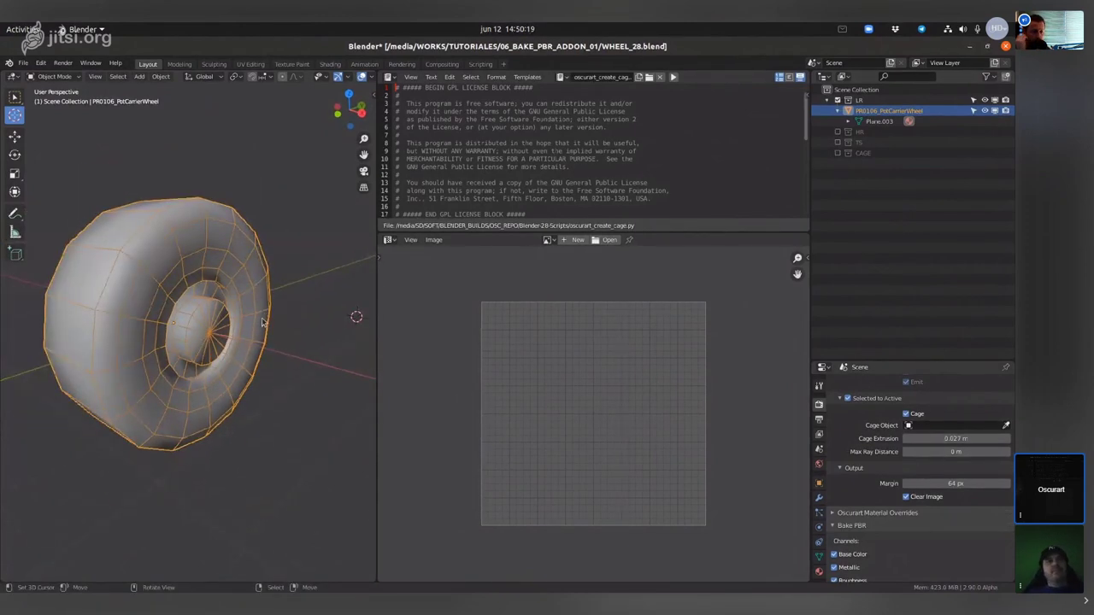
pyautogui.moveTo(237, 316); pyautogui.dragTo(236, 312, button='middle')
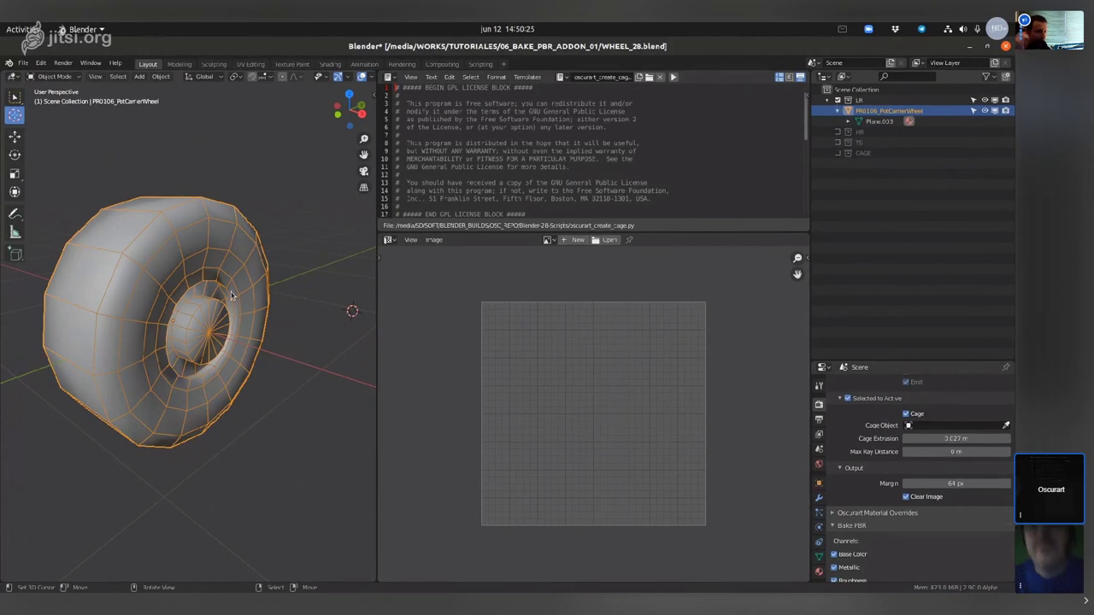
pyautogui.moveTo(231, 294); pyautogui.dragTo(255, 316, button='middle')
pyautogui.hotkey('alt', 'a')
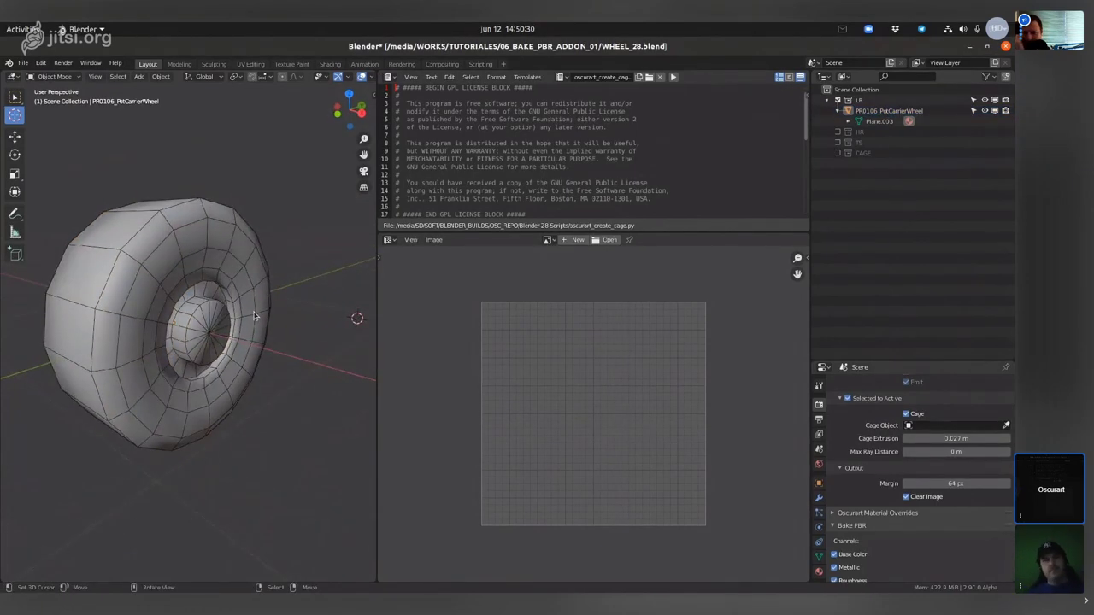
# Switch to the front view and maximize the 3D viewport, leaving empty space beside the wheel
pyautogui.press('KP_1')
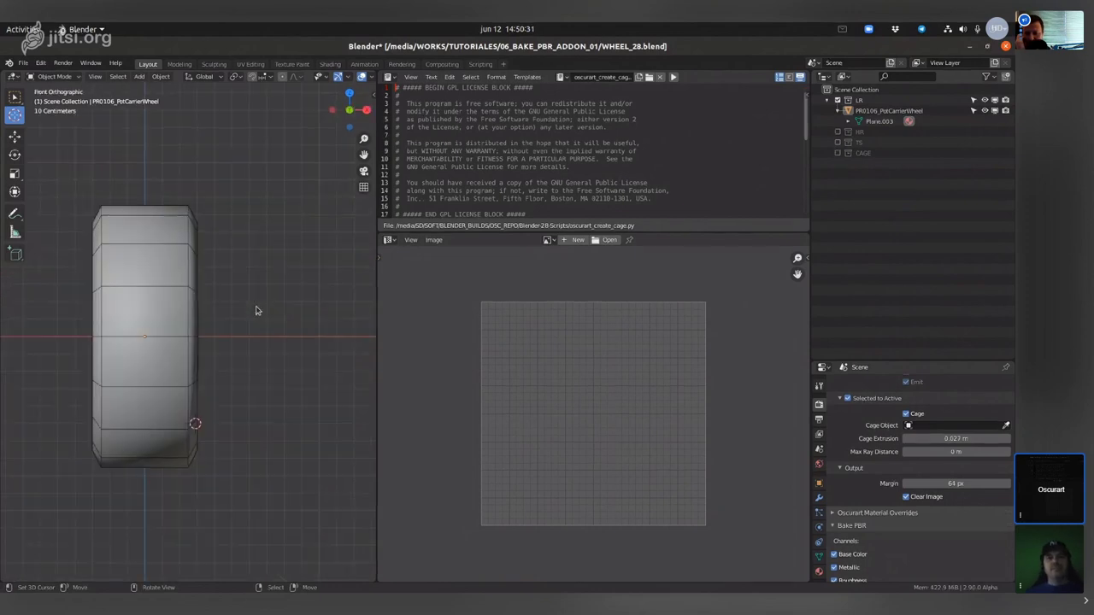
pyautogui.scroll(3, 208, 435)
pyautogui.hotkey('ctrl', 'space')
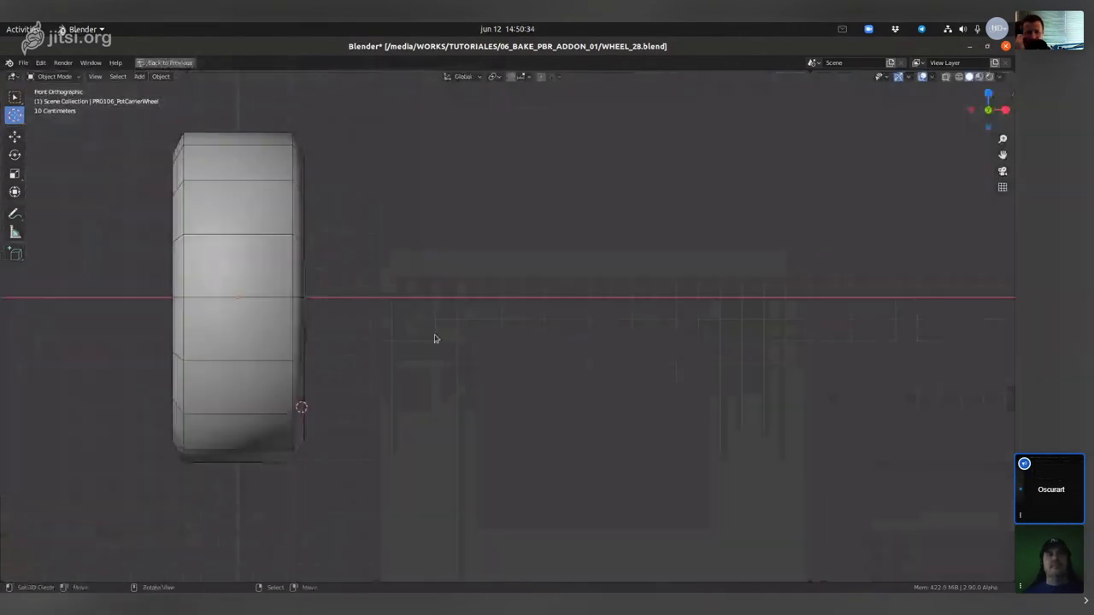
pyautogui.keyDown('shift'); pyautogui.moveTo(437, 337); pyautogui.dragTo(383, 372, button='middle'); pyautogui.keyUp('shift')
# Annotate an open rectangular profile beside the wheel with a slightly larger second outline around it
pyautogui.hotkey('shift', 'space')
pyautogui.press('d')
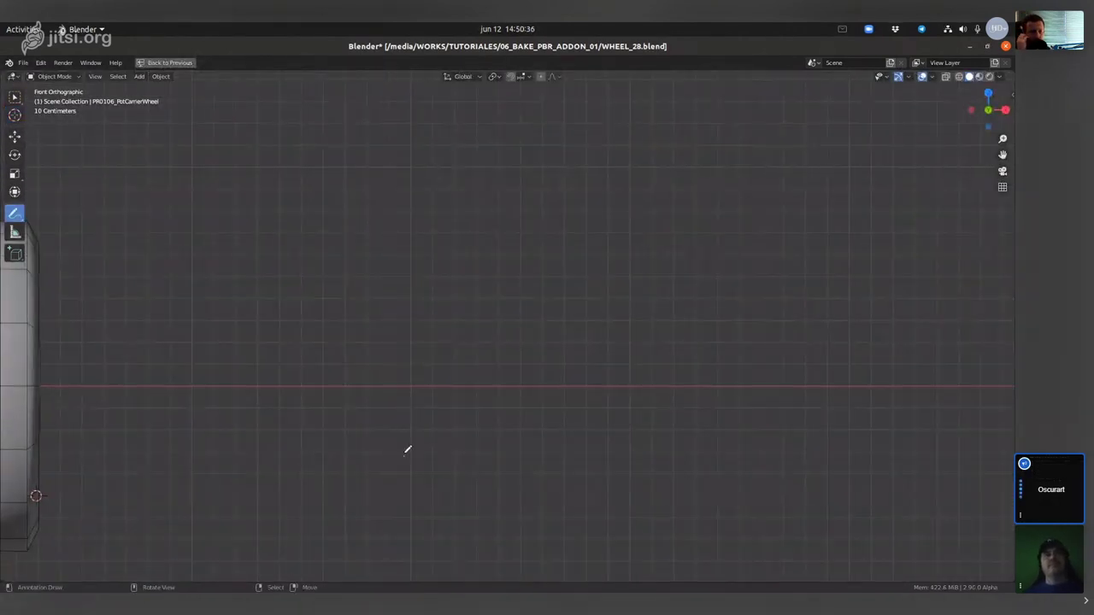
pyautogui.moveTo(405, 454)
pyautogui.mouseDown()
pyautogui.moveTo(419, 200)
pyautogui.moveTo(559, 192)
pyautogui.moveTo(580, 325)
pyautogui.moveTo(581, 466)
pyautogui.mouseUp()
pyautogui.keyDown('shift'); pyautogui.moveTo(410, 244); pyautogui.dragTo(374, 266, button='middle'); pyautogui.keyUp('shift')
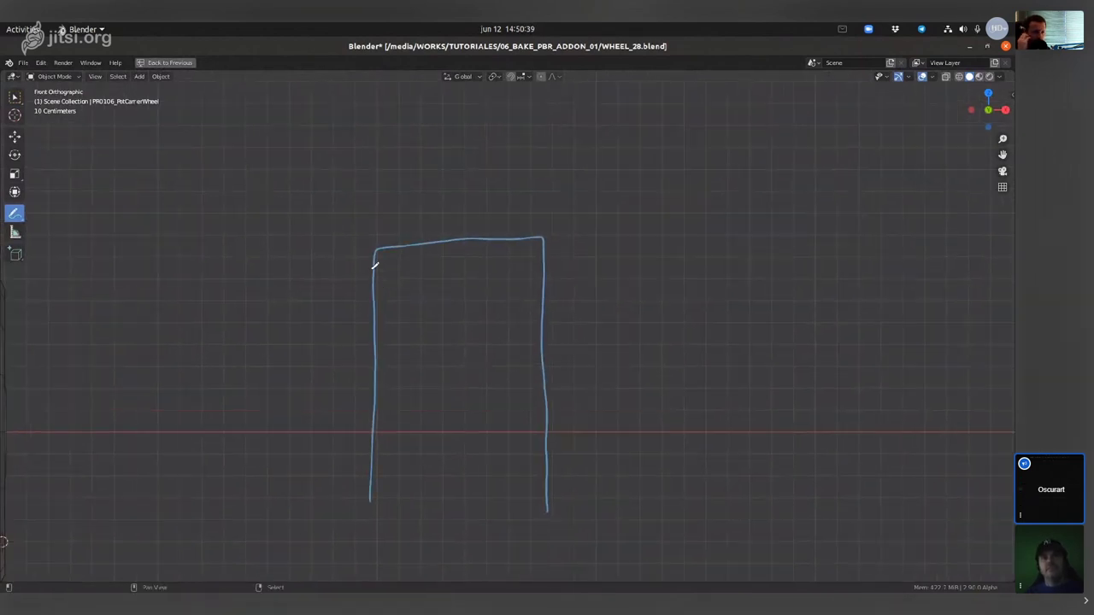
pyautogui.moveTo(359, 278)
pyautogui.mouseDown()
pyautogui.moveTo(361, 419)
pyautogui.moveTo(354, 511)
pyautogui.mouseUp()
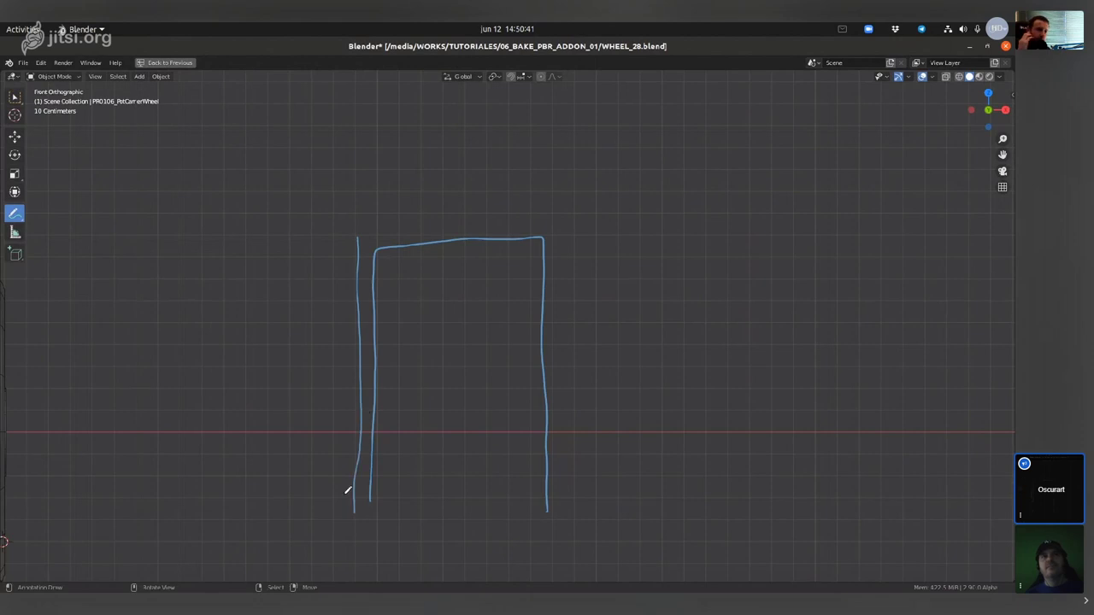
pyautogui.moveTo(357, 237)
pyautogui.mouseDown()
pyautogui.moveTo(500, 220)
pyautogui.moveTo(573, 225)
pyautogui.moveTo(592, 352)
pyautogui.moveTo(595, 521)
pyautogui.mouseUp()
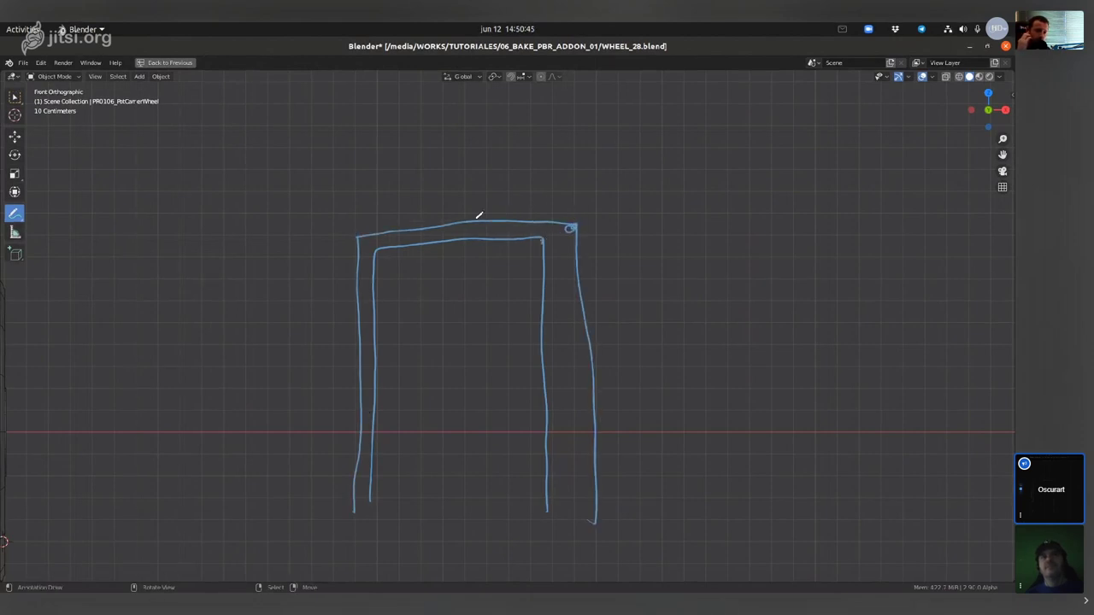
# Annotate a third, outermost outline around the profile and draw two rays through the middle outline's corner
pyautogui.keyDown('shift'); pyautogui.moveTo(419, 236); pyautogui.dragTo(566, 203, button='middle'); pyautogui.keyUp('shift')
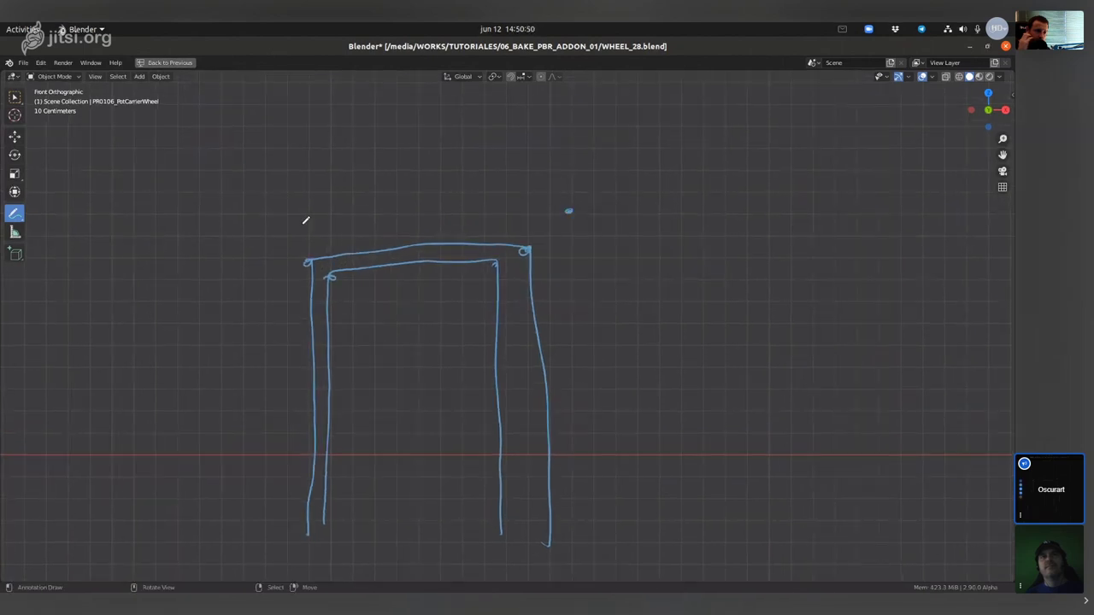
pyautogui.moveTo(300, 221)
pyautogui.mouseDown()
pyautogui.moveTo(571, 210)
pyautogui.moveTo(583, 510)
pyautogui.mouseUp()
pyautogui.moveTo(291, 225); pyautogui.dragTo(281, 529)
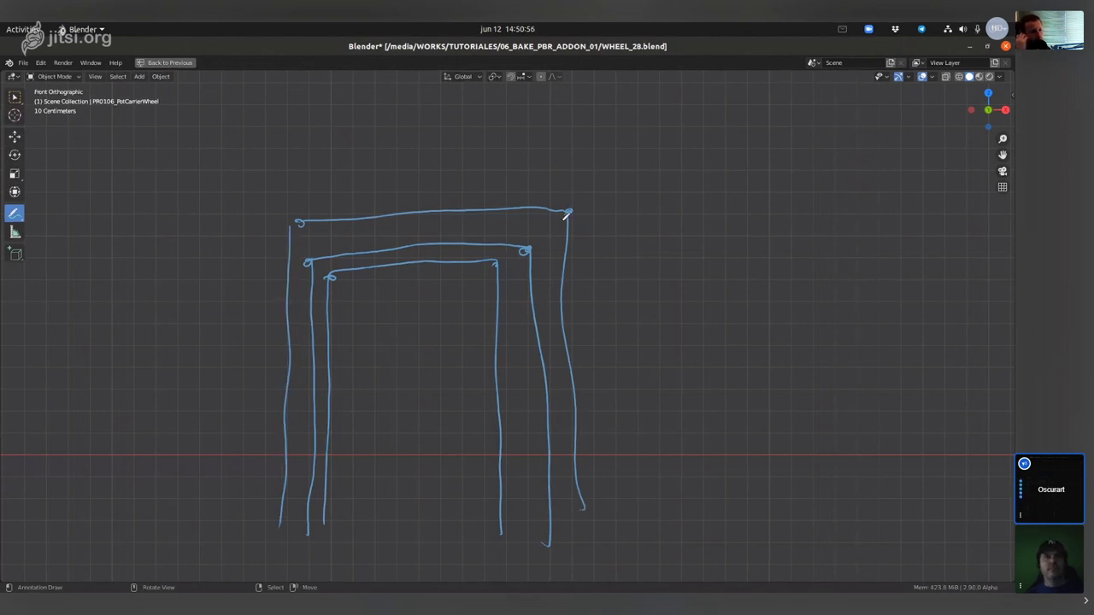
pyautogui.moveTo(568, 213); pyautogui.dragTo(493, 276)
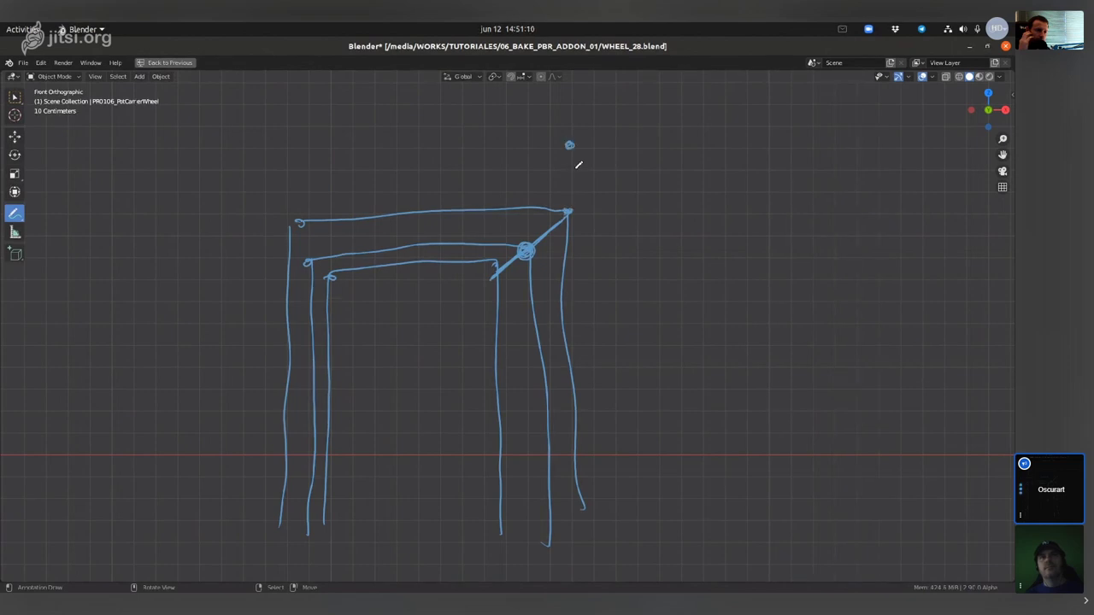
pyautogui.moveTo(570, 140); pyautogui.dragTo(517, 273)
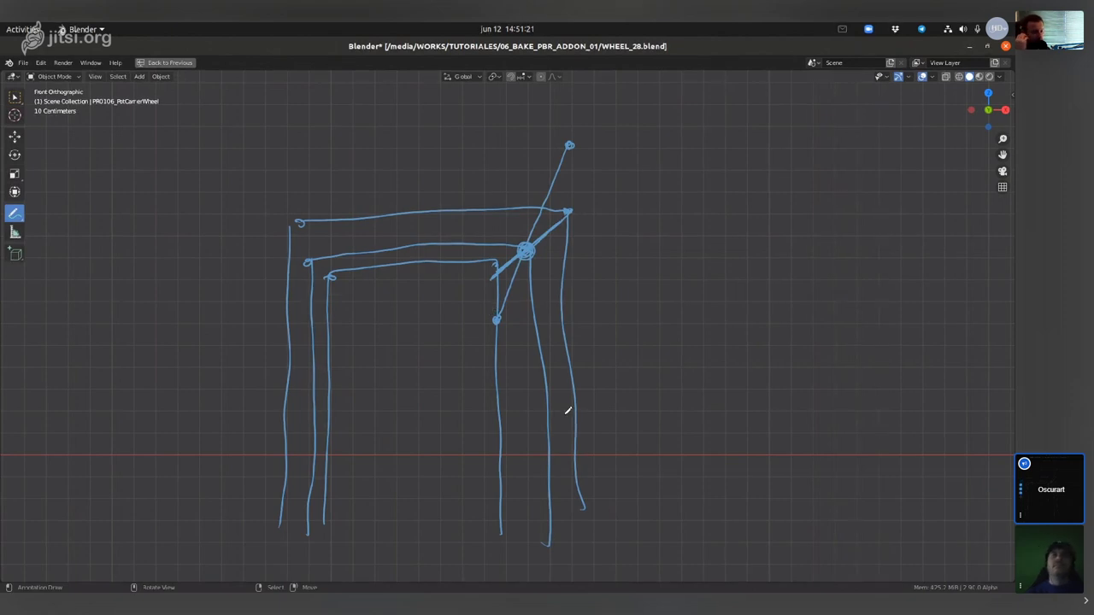
# Annotate a separate profile with a horizontal and a vertical edge joined by a bevel, erasing the sharp corner outside it
pyautogui.keyDown('shift'); pyautogui.moveTo(652, 312); pyautogui.dragTo(574, 247, button='middle'); pyautogui.keyUp('shift')
pyautogui.moveTo(516, 204)
pyautogui.mouseDown()
pyautogui.moveTo(630, 188)
pyautogui.moveTo(749, 325)
pyautogui.moveTo(739, 469)
pyautogui.mouseUp()
pyautogui.moveTo(727, 191); pyautogui.dragTo(753, 231)
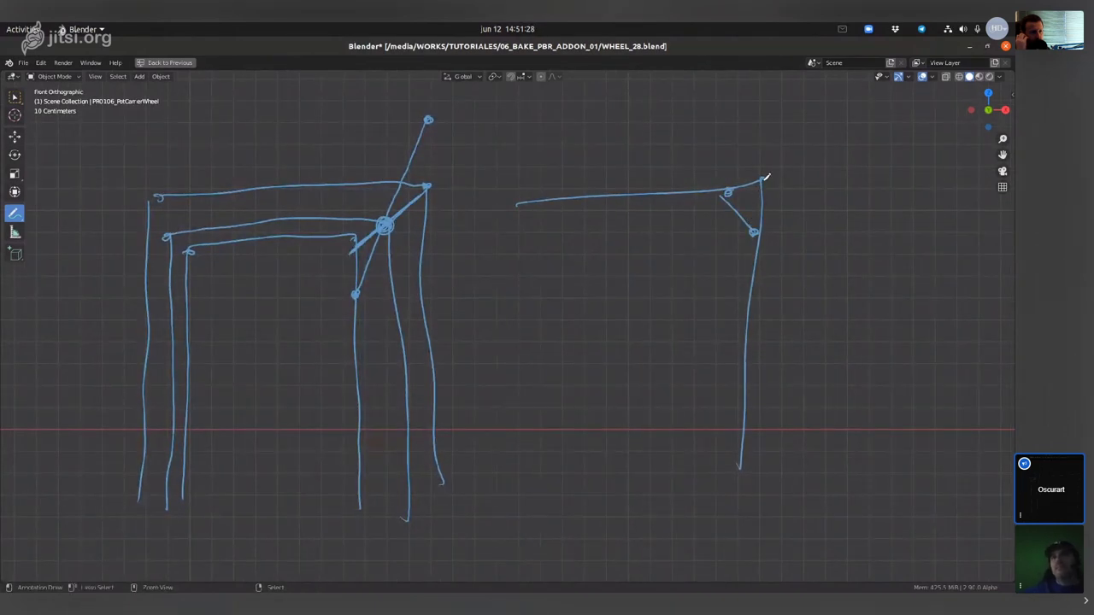
pyautogui.moveTo(758, 192)
pyautogui.keyDown('ctrl'); pyautogui.mouseDown()
pyautogui.moveTo(713, 188)
pyautogui.moveTo(744, 188)
pyautogui.mouseUp(); pyautogui.keyUp('ctrl')
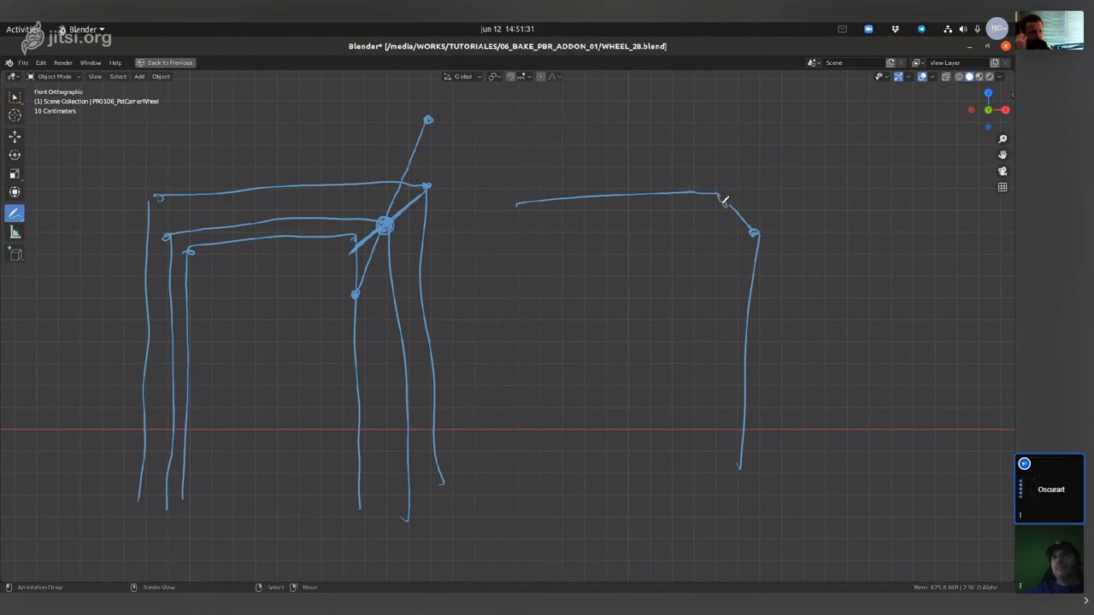
# Draw two horizontal double-headed arrows outward from the ends of the bevelled profile's vertical edge
pyautogui.keyDown('shift'); pyautogui.moveTo(724, 200); pyautogui.dragTo(629, 193, button='middle'); pyautogui.keyUp('shift')
pyautogui.moveTo(659, 228); pyautogui.dragTo(863, 220)
pyautogui.moveTo(642, 462); pyautogui.dragTo(864, 446)
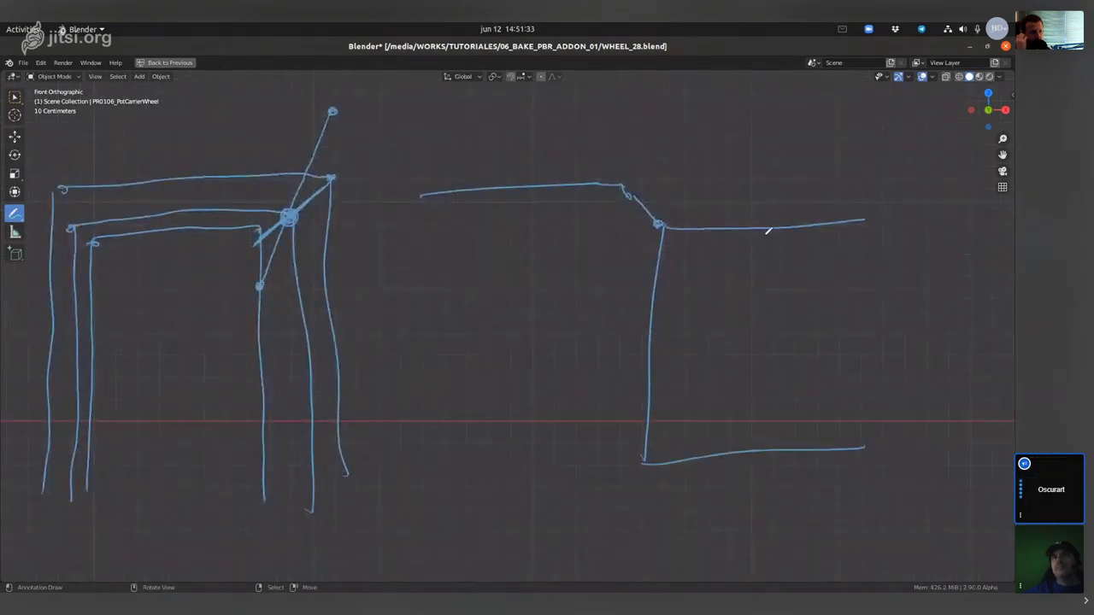
pyautogui.moveTo(687, 229); pyautogui.dragTo(664, 226)
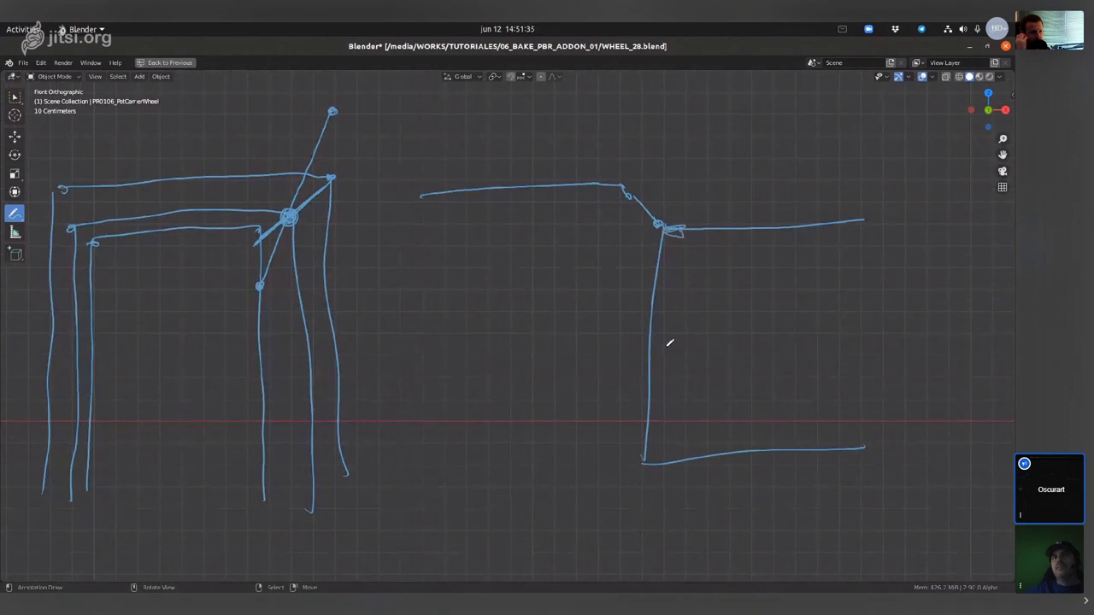
pyautogui.moveTo(657, 455)
pyautogui.mouseDown()
pyautogui.moveTo(638, 464)
pyautogui.moveTo(655, 474)
pyautogui.mouseUp()
pyautogui.moveTo(861, 217); pyautogui.dragTo(856, 230)
pyautogui.moveTo(860, 437); pyautogui.dragTo(853, 463)
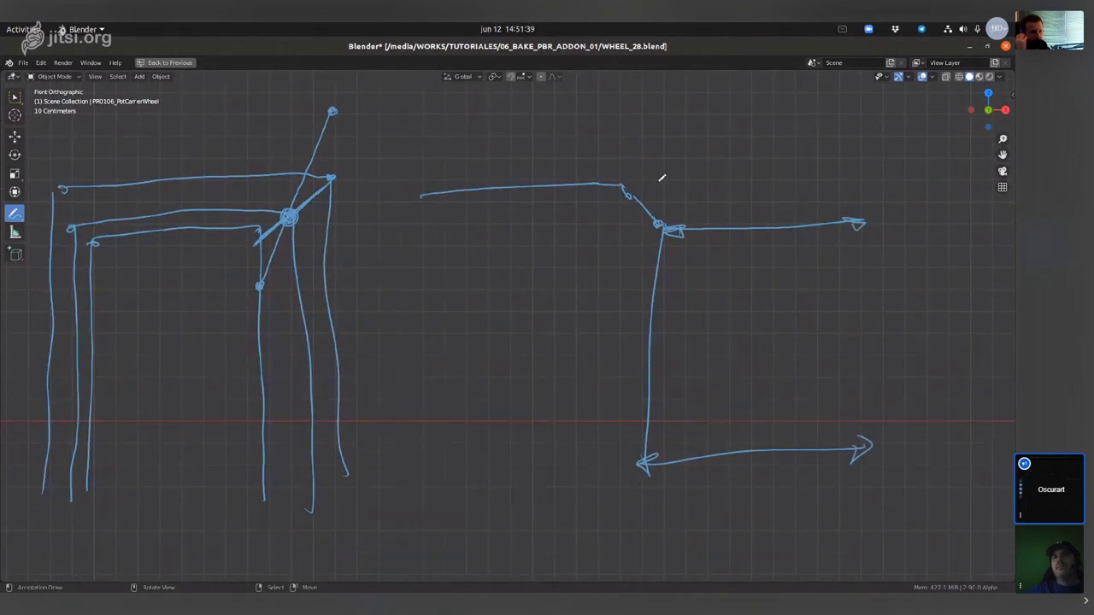
# Draw a curved double-headed arrow around the bevelled corner and a vertical line rising from the bevel's upper end
pyautogui.moveTo(626, 108)
pyautogui.mouseDown()
pyautogui.moveTo(655, 109)
pyautogui.moveTo(709, 168)
pyautogui.moveTo(715, 224)
pyautogui.moveTo(725, 210)
pyautogui.mouseUp()
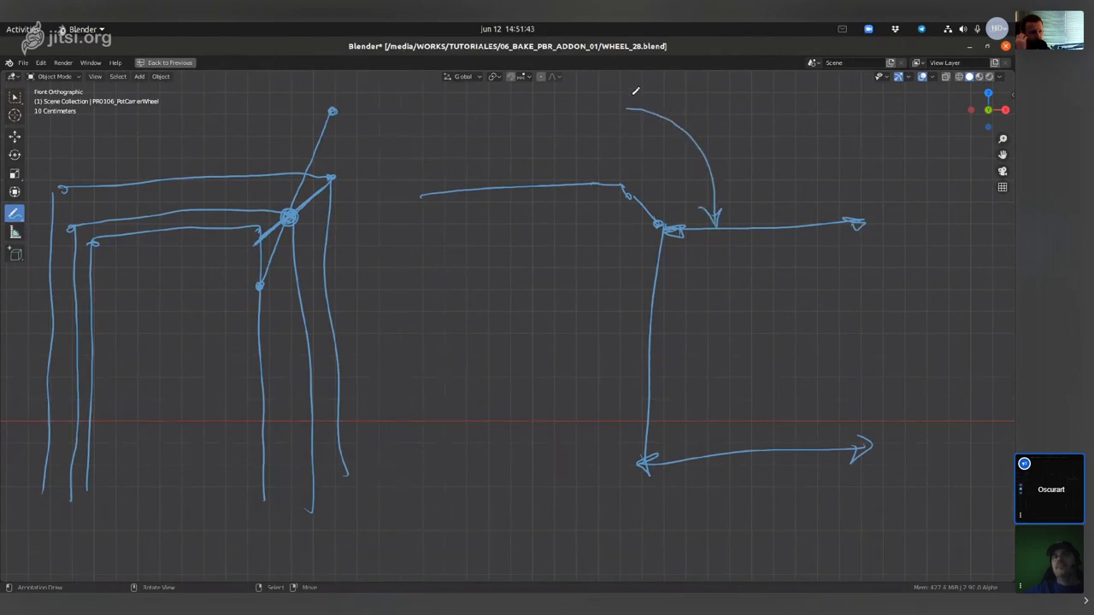
pyautogui.moveTo(621, 115); pyautogui.dragTo(636, 120)
pyautogui.keyDown('shift'); pyautogui.moveTo(615, 151); pyautogui.dragTo(623, 209, button='middle'); pyautogui.keyUp('shift')
pyautogui.moveTo(608, 195); pyautogui.dragTo(608, 242)
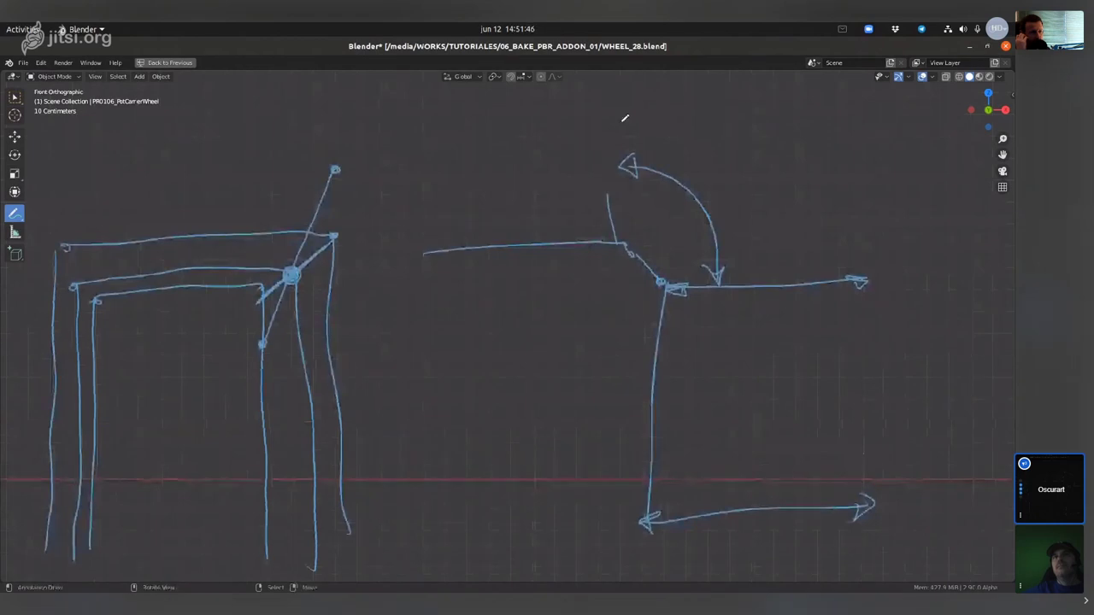
pyautogui.moveTo(617, 107); pyautogui.dragTo(608, 196)
# Annotate a 90° angle mark inside the bevelled corner and add a larger curved arrow outside it
pyautogui.moveTo(593, 254)
pyautogui.mouseDown()
pyautogui.moveTo(611, 343)
pyautogui.moveTo(655, 342)
pyautogui.mouseUp()
pyautogui.moveTo(589, 283); pyautogui.dragTo(633, 338)
pyautogui.moveTo(634, 290)
pyautogui.mouseDown()
pyautogui.moveTo(628, 305)
pyautogui.moveTo(651, 288)
pyautogui.mouseUp()
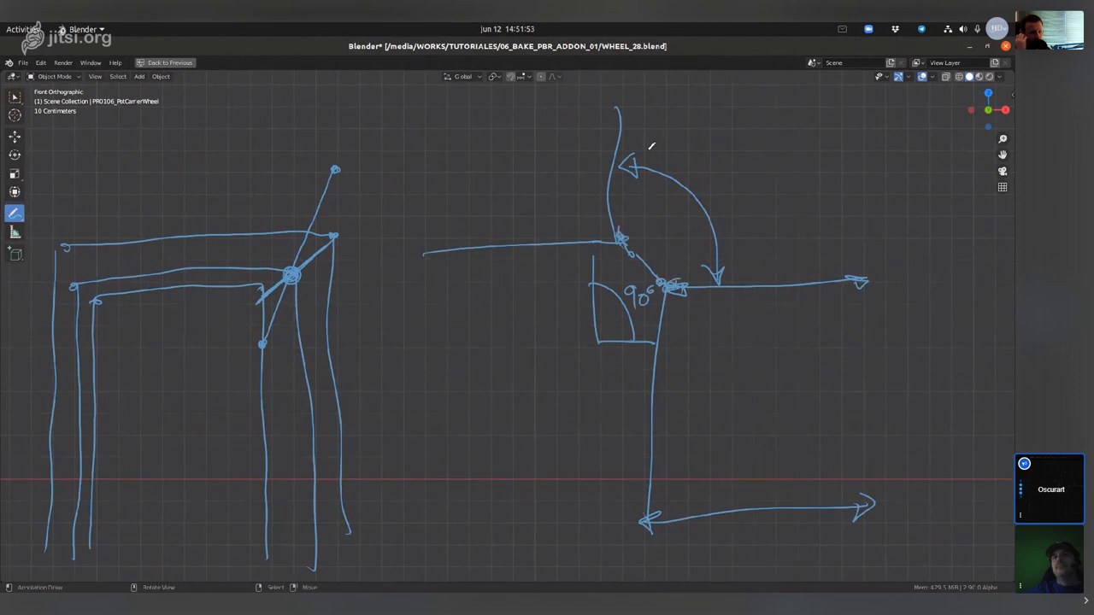
pyautogui.moveTo(620, 142)
pyautogui.mouseDown()
pyautogui.moveTo(755, 287)
pyautogui.moveTo(631, 142)
pyautogui.mouseUp()
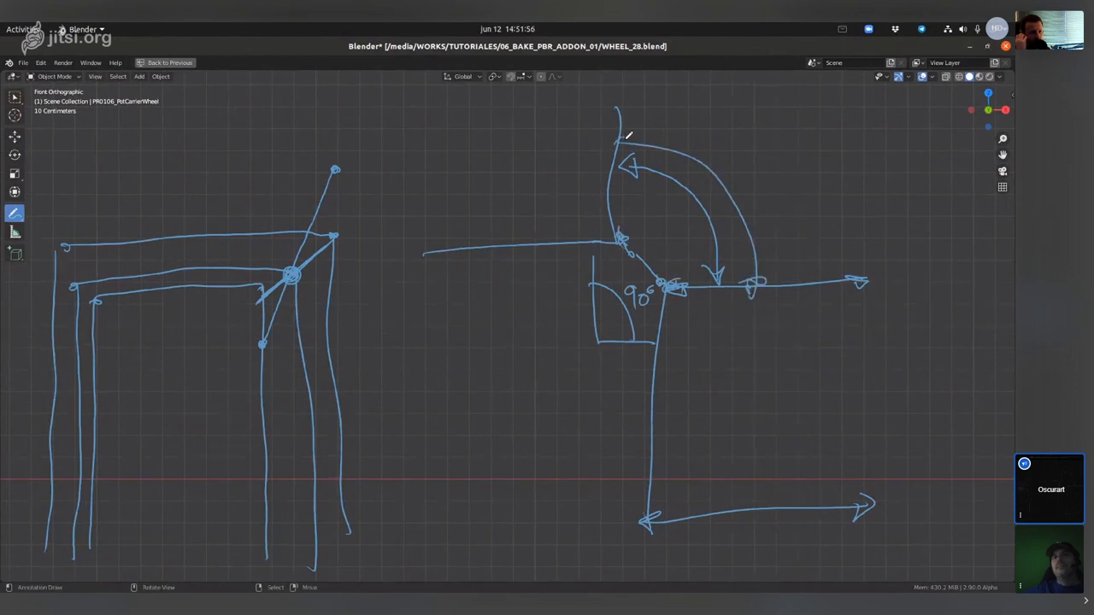
# Draw upward projection lines from both ends of the bevelled profile's horizontal edge and retrace that edge
pyautogui.moveTo(421, 250)
pyautogui.mouseDown()
pyautogui.moveTo(409, 126)
pyautogui.moveTo(402, 152)
pyautogui.mouseUp()
pyautogui.moveTo(600, 106); pyautogui.dragTo(601, 241)
pyautogui.moveTo(398, 250); pyautogui.dragTo(619, 242)
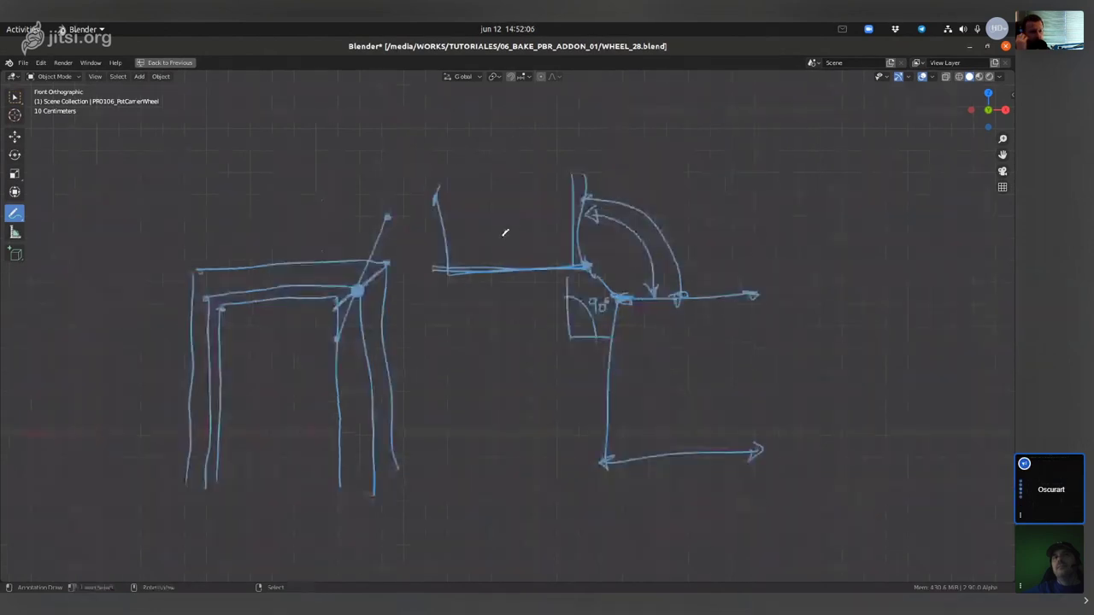
# Erase all the profile and ray annotations beside the wheel
pyautogui.scroll(-2, 512, 218)
pyautogui.scroll(-2, 512, 215)
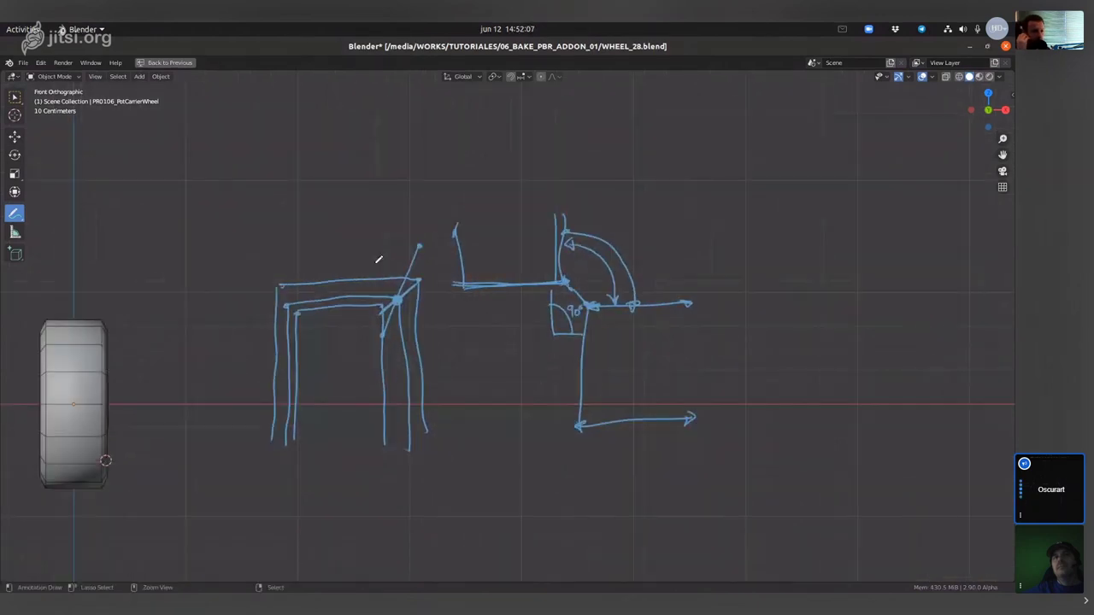
pyautogui.moveTo(378, 254)
pyautogui.keyDown('ctrl'); pyautogui.mouseDown()
pyautogui.moveTo(359, 227)
pyautogui.moveTo(430, 218)
pyautogui.moveTo(542, 459)
pyautogui.moveTo(739, 365)
pyautogui.mouseUp(); pyautogui.keyUp('ctrl')
pyautogui.keyDown('ctrl'); pyautogui.moveTo(653, 214); pyautogui.dragTo(517, 354); pyautogui.keyUp('ctrl')
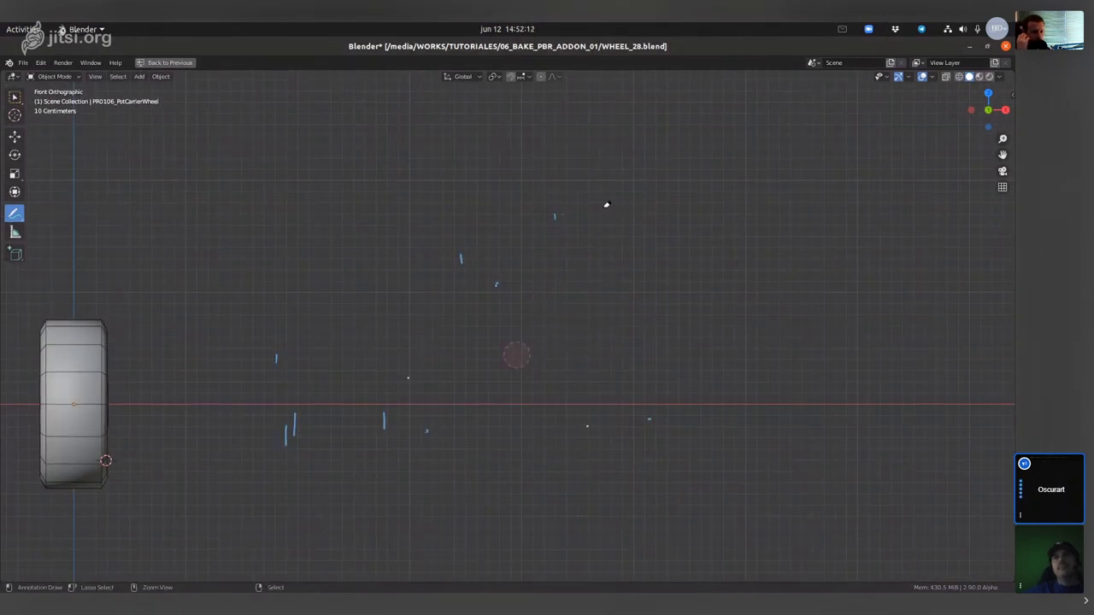
pyautogui.moveTo(374, 336)
pyautogui.keyDown('ctrl'); pyautogui.mouseDown()
pyautogui.moveTo(253, 405)
pyautogui.moveTo(371, 491)
pyautogui.mouseUp(); pyautogui.keyUp('ctrl')
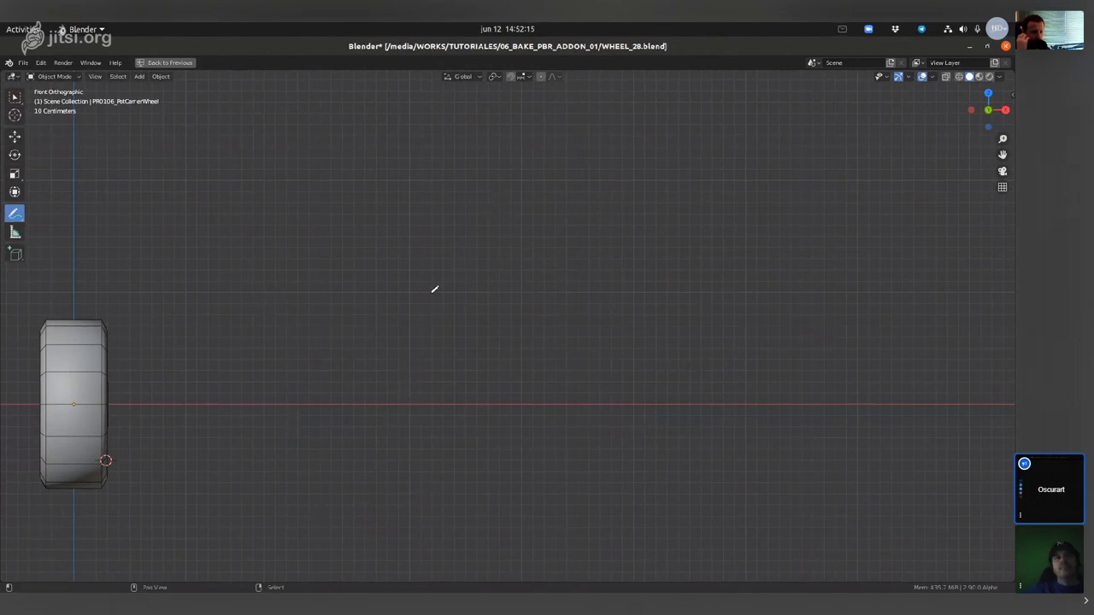
# Select the low-poly wheel with the annotation tool deactivated and restore the multi-editor layout from the maximized viewport
pyautogui.keyDown('shift'); pyautogui.moveTo(435, 288); pyautogui.dragTo(580, 267, button='middle'); pyautogui.keyUp('shift')
pyautogui.click(15, 116)
pyautogui.moveTo(181, 165); pyautogui.dragTo(489, 209, button='middle')
pyautogui.scroll(2, 425, 299)
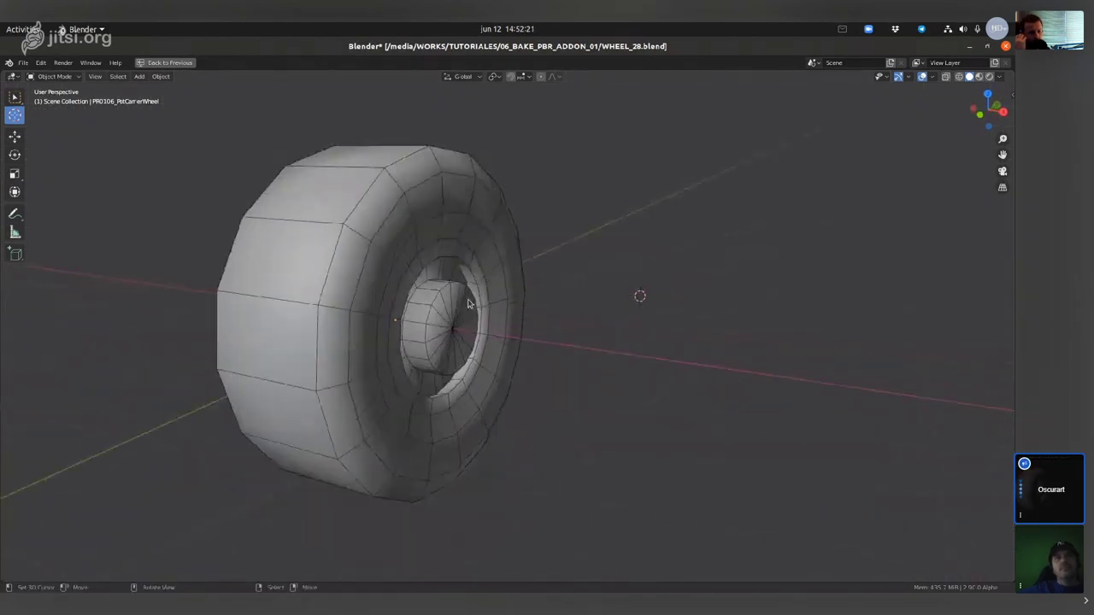
pyautogui.click(489, 209)
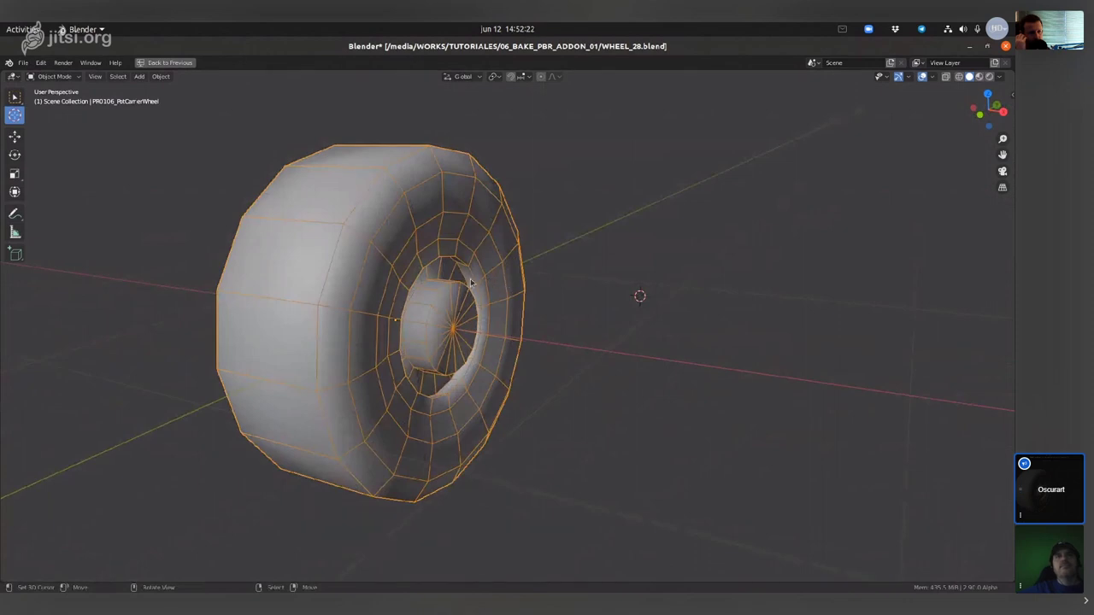
pyautogui.moveTo(470, 282); pyautogui.dragTo(476, 313, button='middle')
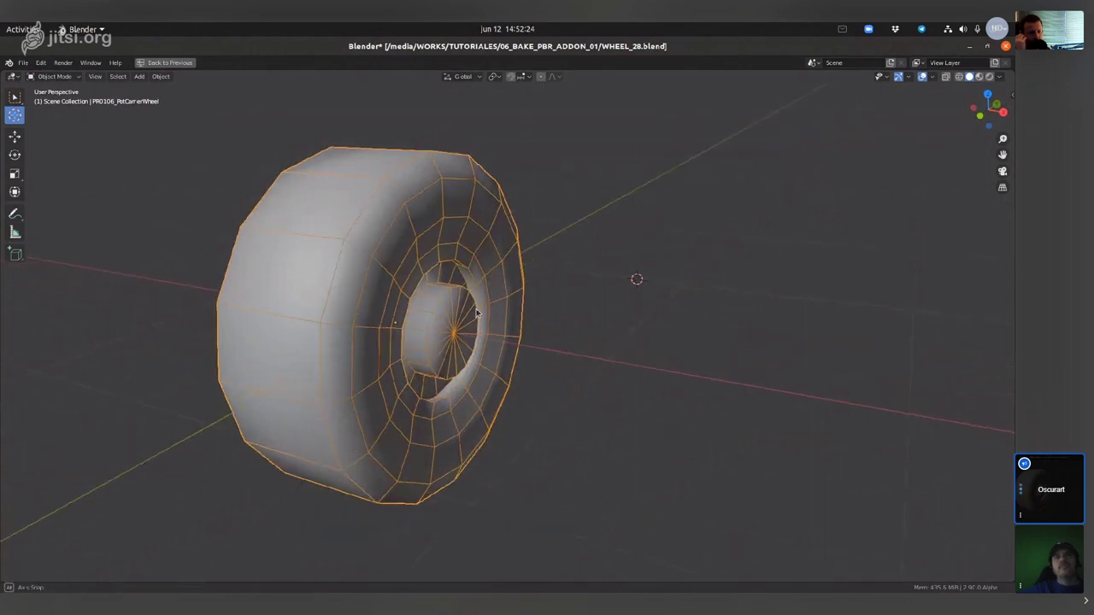
pyautogui.hotkey('ctrl', 'space')
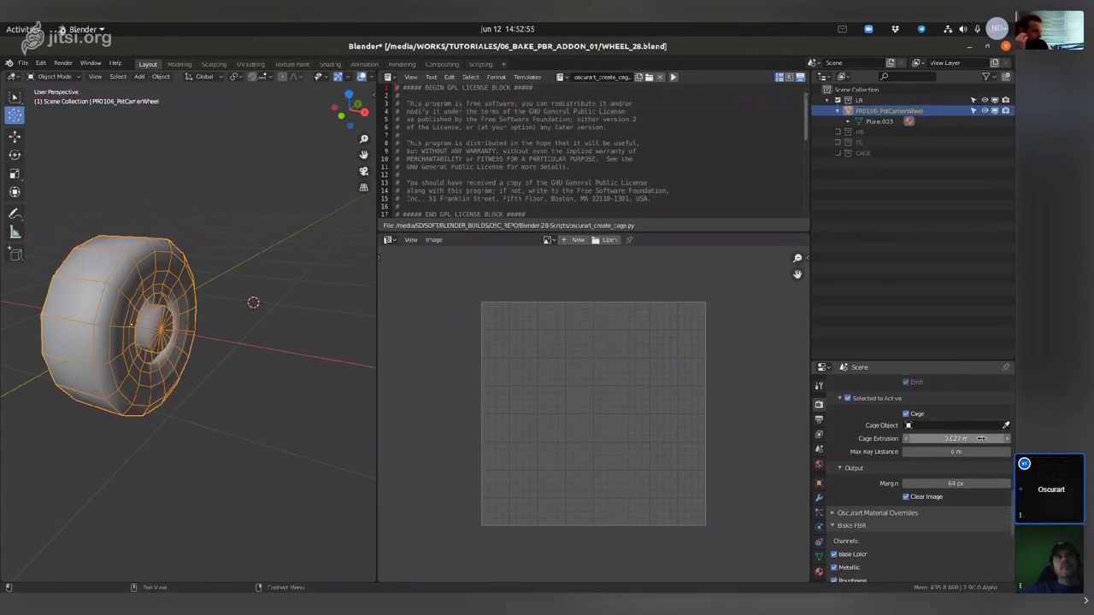
# Run the oscurart_create_cage.py script on the low-poly wheel and assign the CAGE material to the generated cage
pyautogui.click(673, 77)
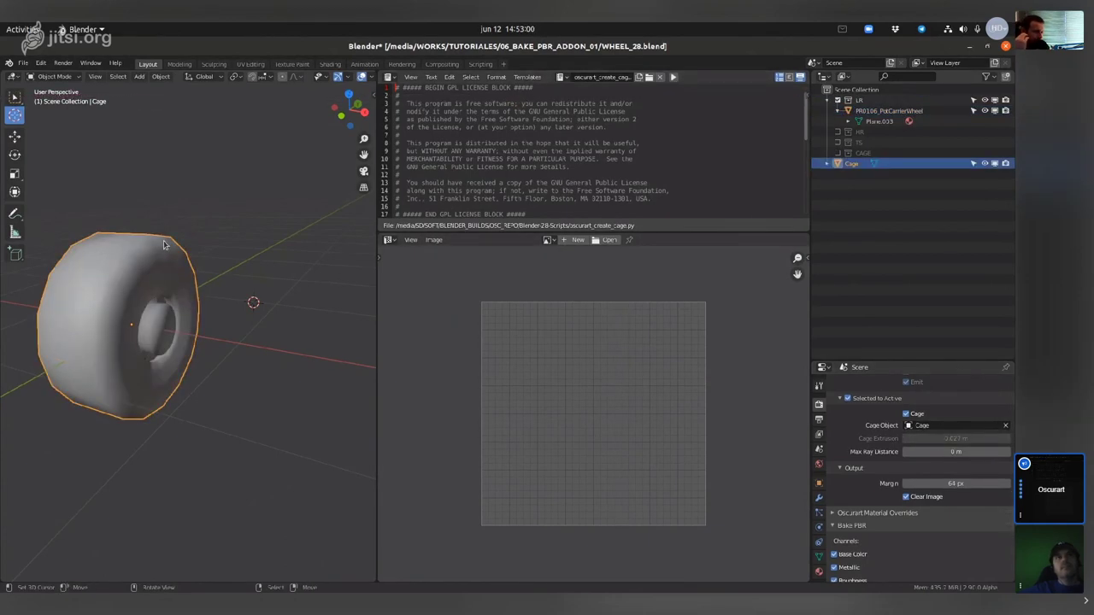
pyautogui.click(819, 571)
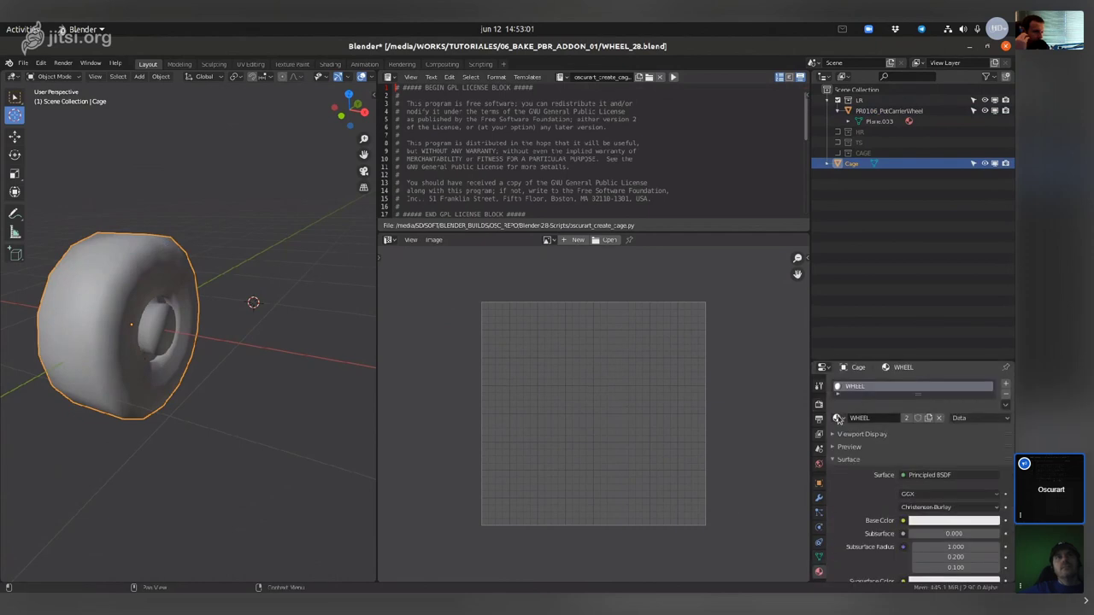
pyautogui.click(838, 418)
pyautogui.click(852, 435)
pyautogui.moveTo(247, 342)
pyautogui.mouseDown(button='middle')
pyautogui.moveTo(282, 351)
pyautogui.moveTo(239, 342)
pyautogui.mouseUp(button='middle')
pyautogui.scroll(2, 273, 351)
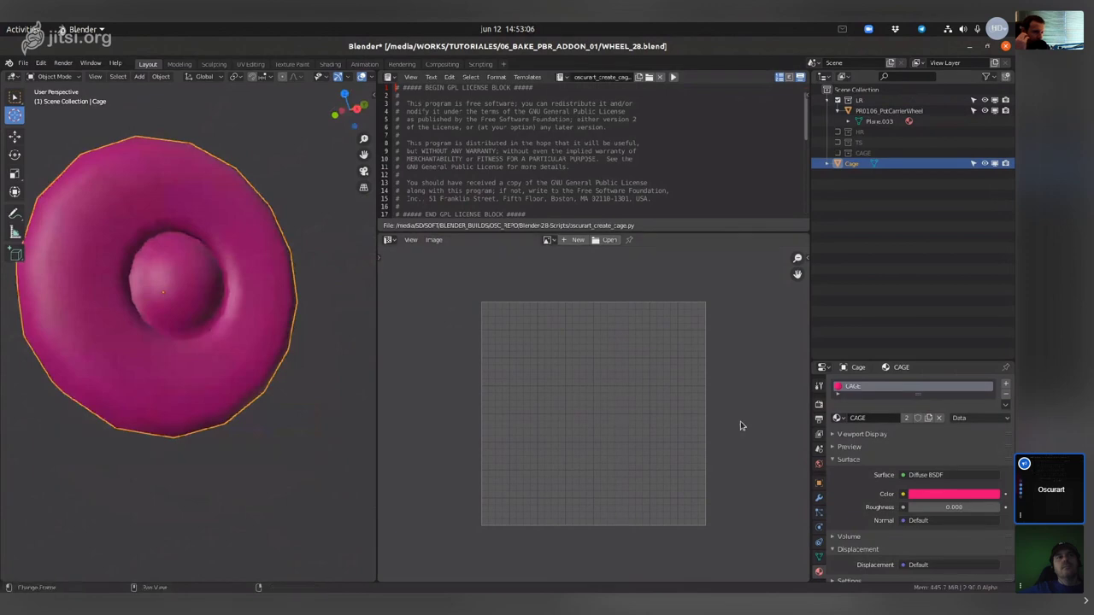
pyautogui.click(819, 405)
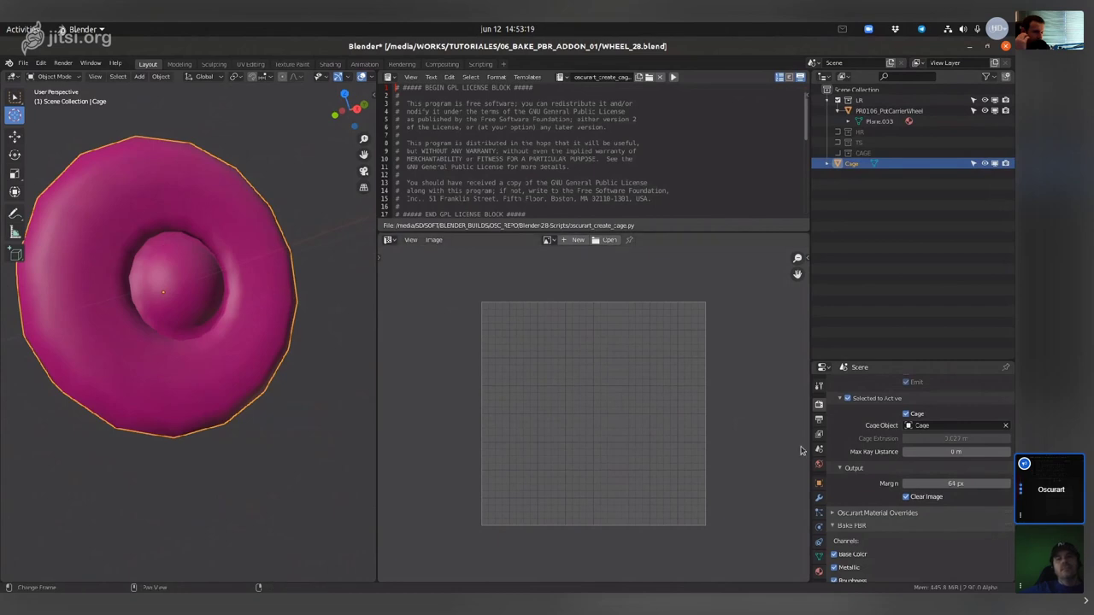
# Measure the offset between the wheel's and the cage's upper corners in the front wireframe view
pyautogui.press('KP_1')
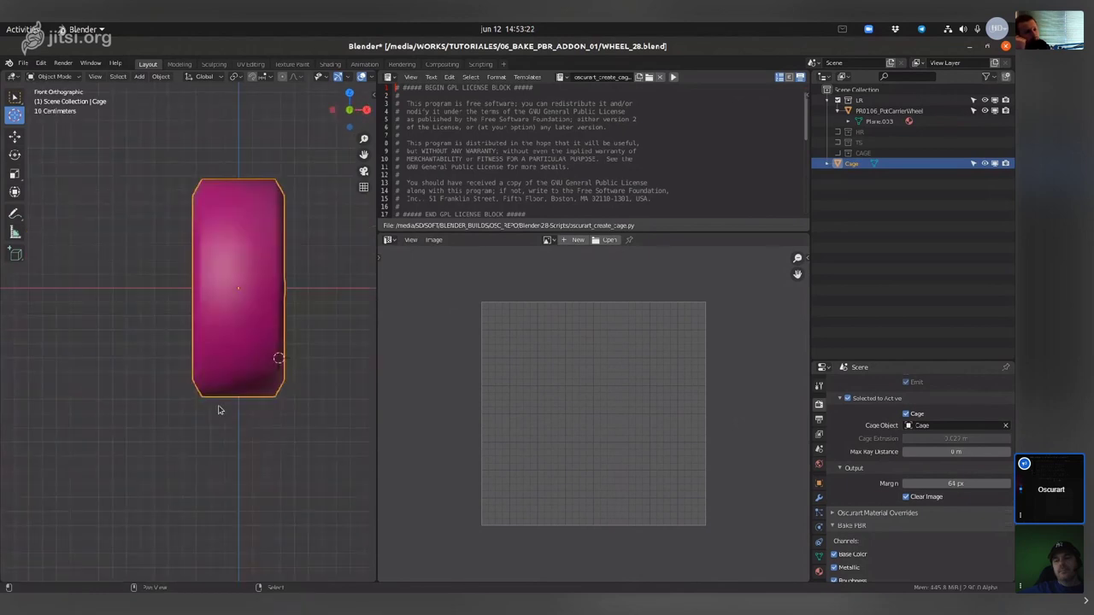
pyautogui.hotkey('shift', 'z')
pyautogui.scroll(6, 233, 376)
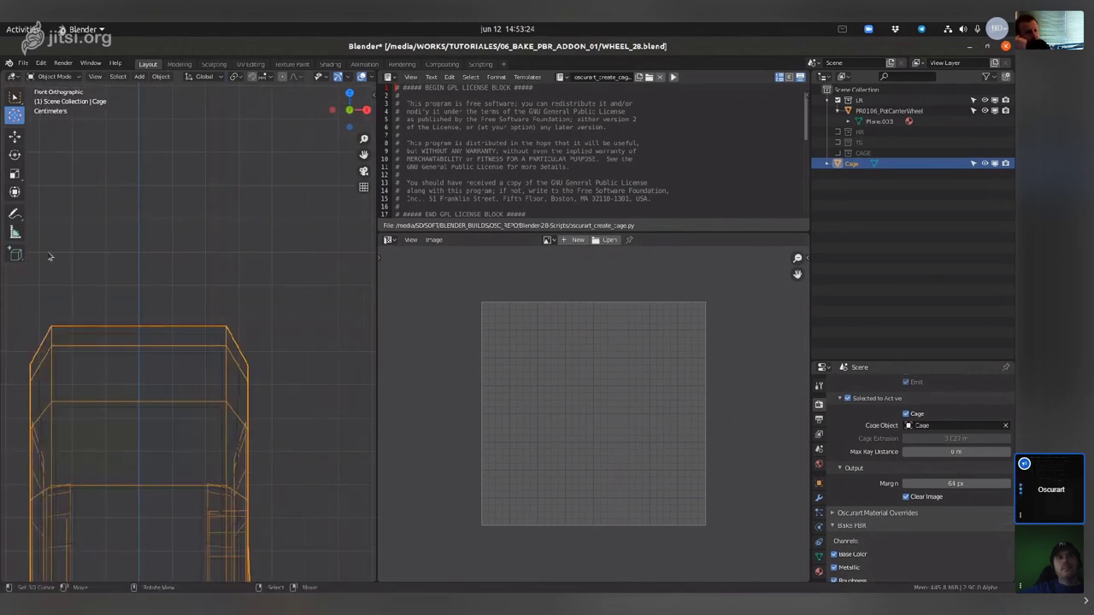
pyautogui.hotkey('shift', 'space')
pyautogui.press('m')
pyautogui.scroll(4, 219, 387)
pyautogui.scroll(4, 165, 320)
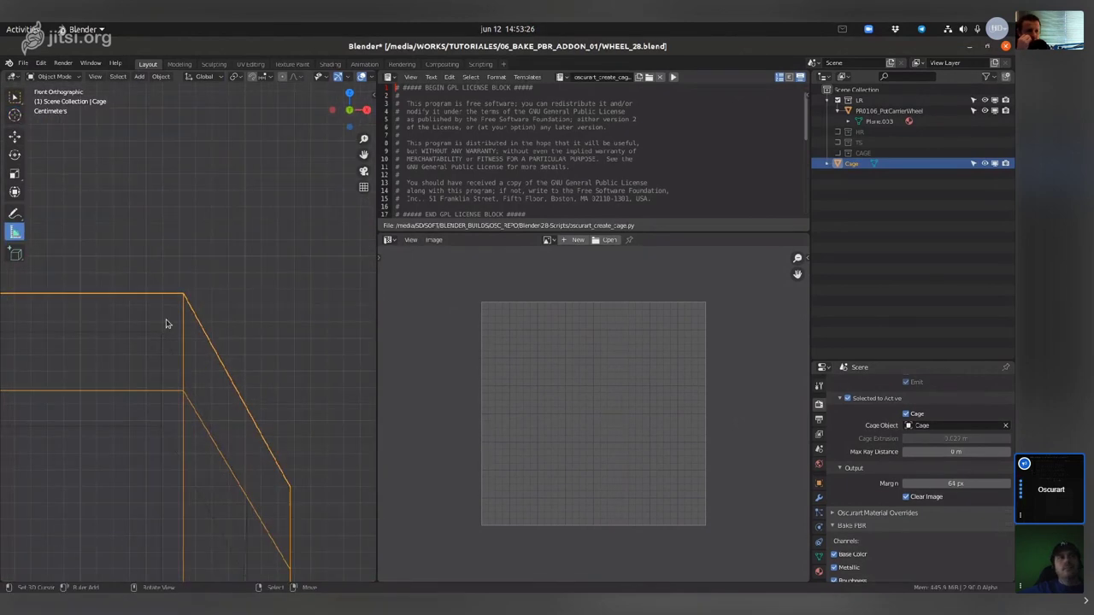
pyautogui.moveTo(160, 328); pyautogui.dragTo(180, 294)
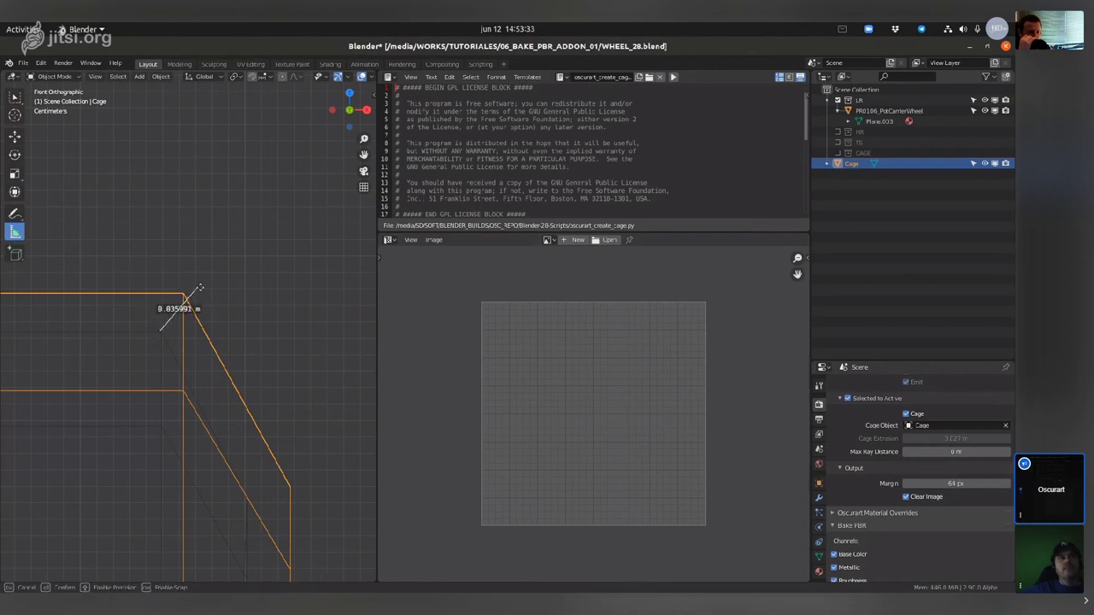
pyautogui.scroll(-5, 231, 249)
pyautogui.scroll(-4, 229, 286)
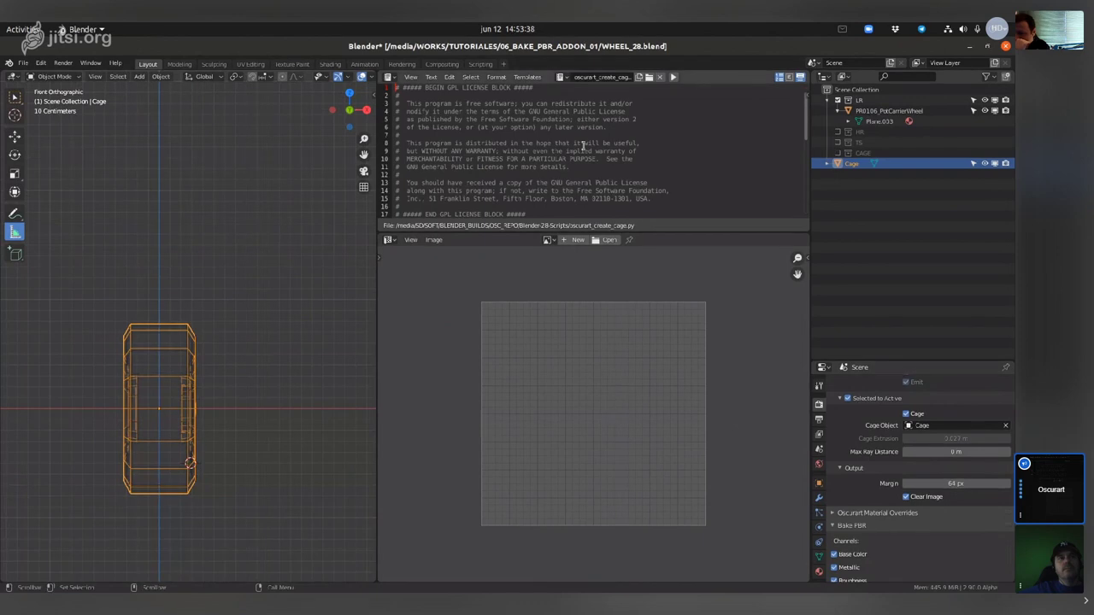
# Return the viewport to solid shading and delete the generated Cage object
pyautogui.moveTo(256, 359)
pyautogui.mouseDown(button='middle')
pyautogui.moveTo(298, 329)
pyautogui.moveTo(224, 366)
pyautogui.moveTo(251, 349)
pyautogui.moveTo(276, 282)
pyautogui.moveTo(215, 385)
pyautogui.mouseUp(button='middle')
pyautogui.hotkey('shift', 'z')
pyautogui.scroll(3, 227, 363)
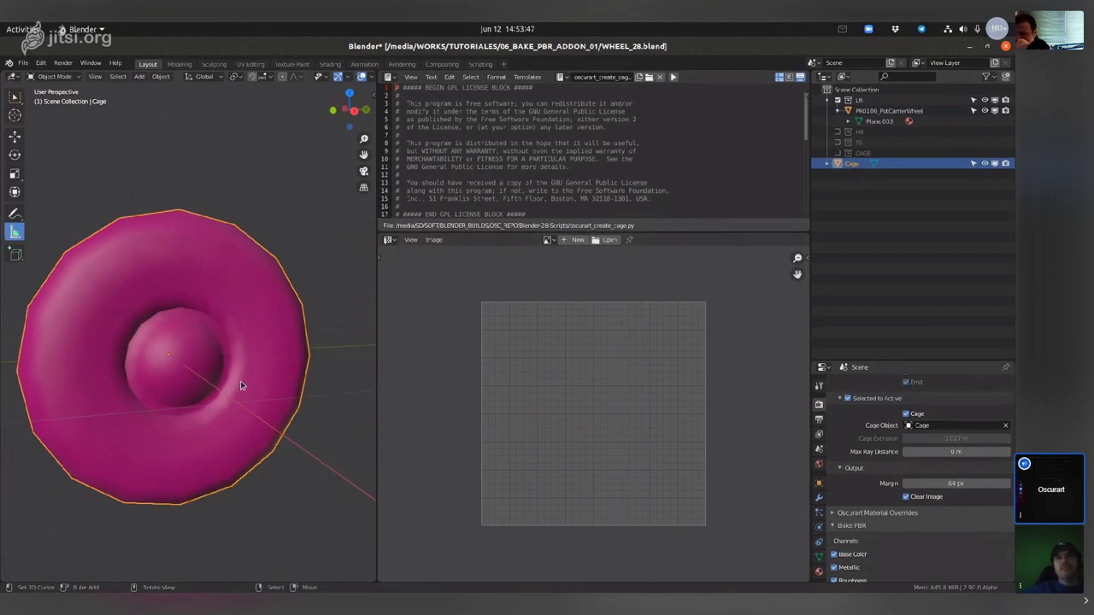
pyautogui.press('Delete')
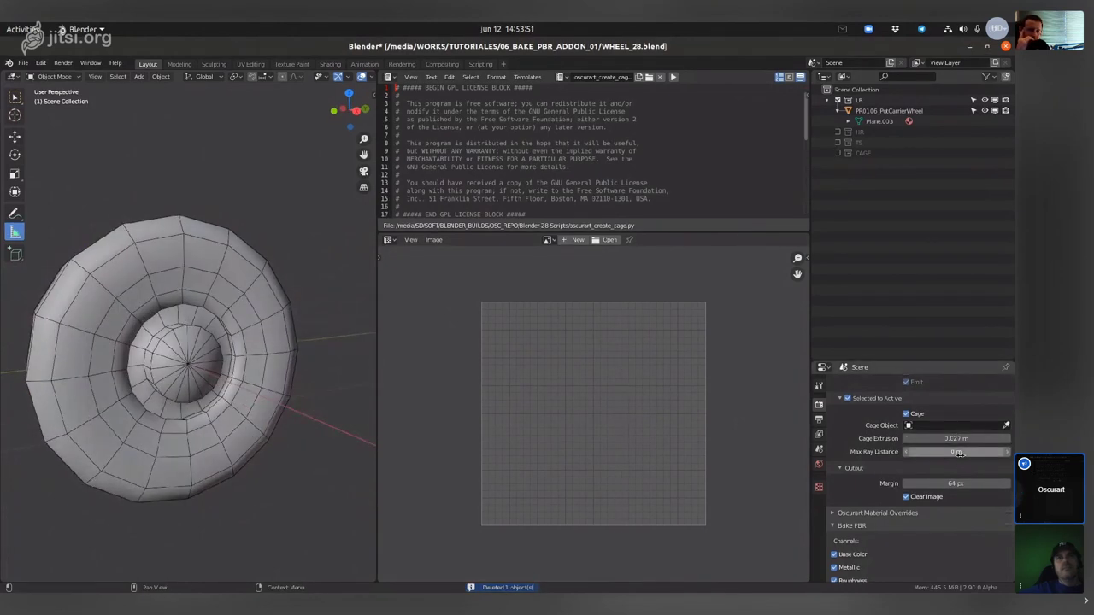
# Enable and expand the HR collection holding the high-resolution wheel parts and hide its Empty object
pyautogui.click(838, 133)
pyautogui.click(827, 132)
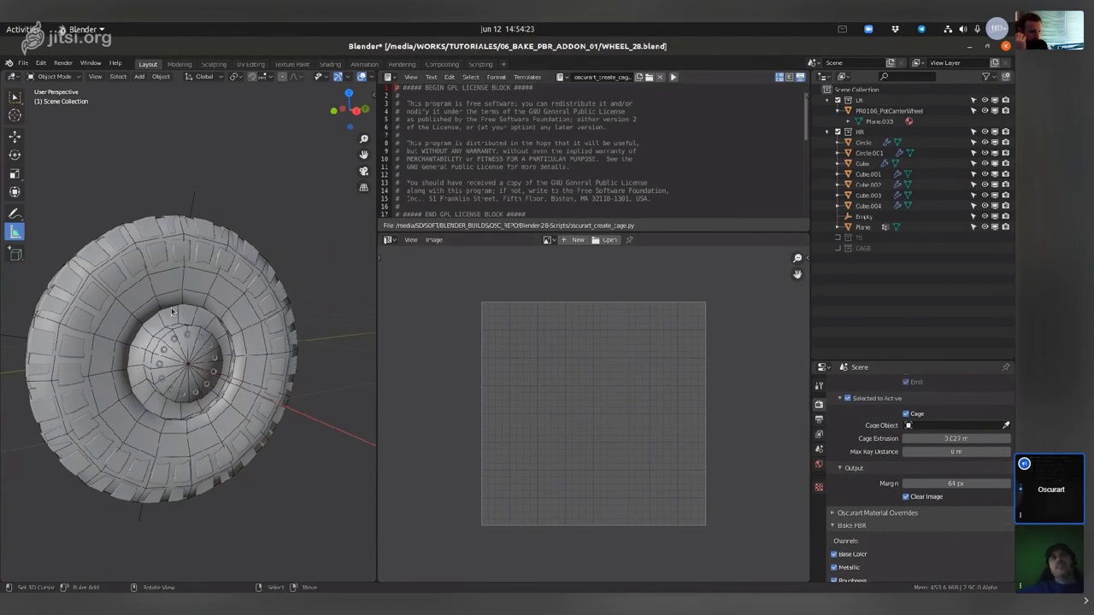
pyautogui.moveTo(171, 311); pyautogui.dragTo(226, 294, button='middle')
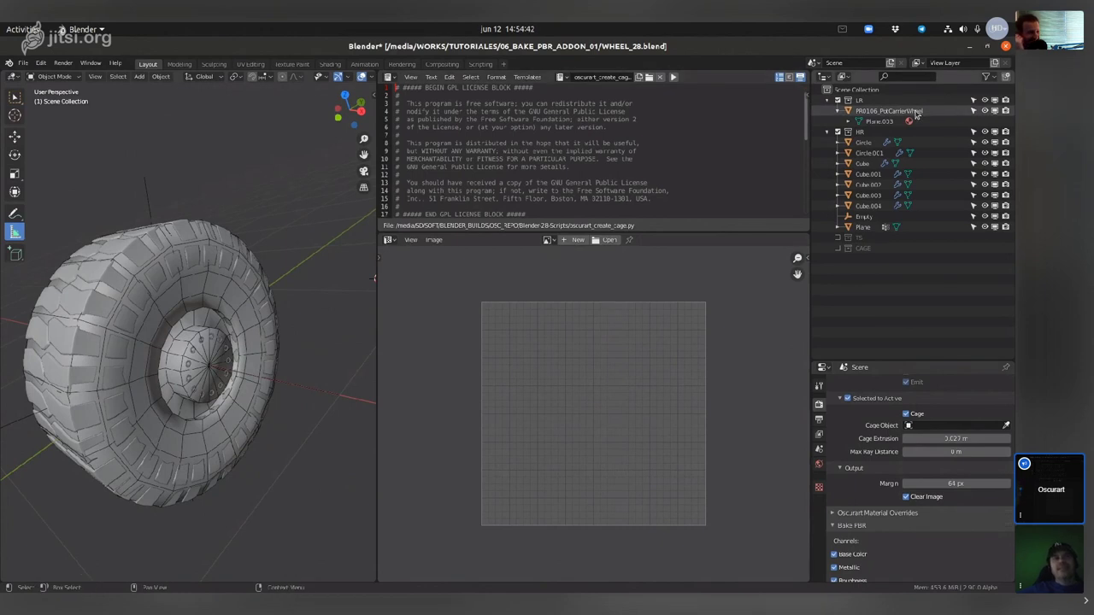
pyautogui.moveTo(295, 348); pyautogui.dragTo(273, 341, button='middle')
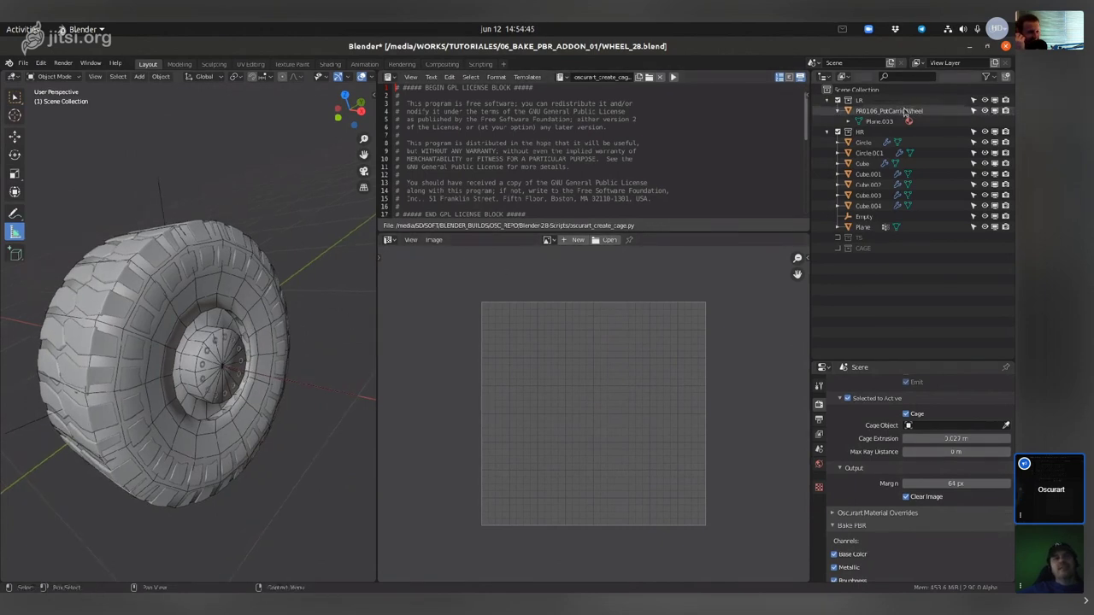
pyautogui.click(906, 112)
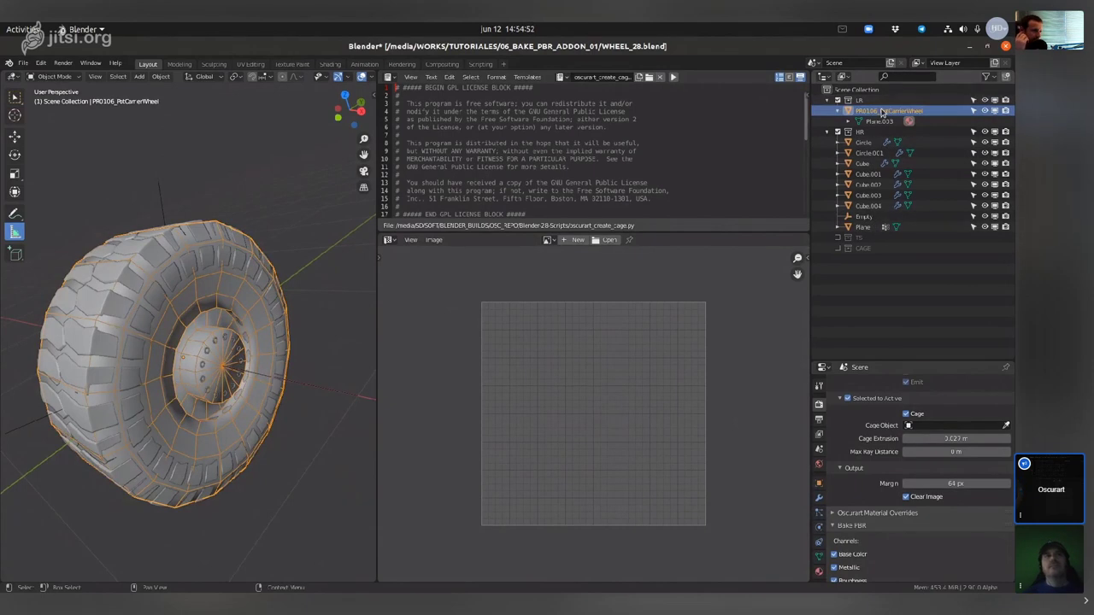
pyautogui.click(873, 219)
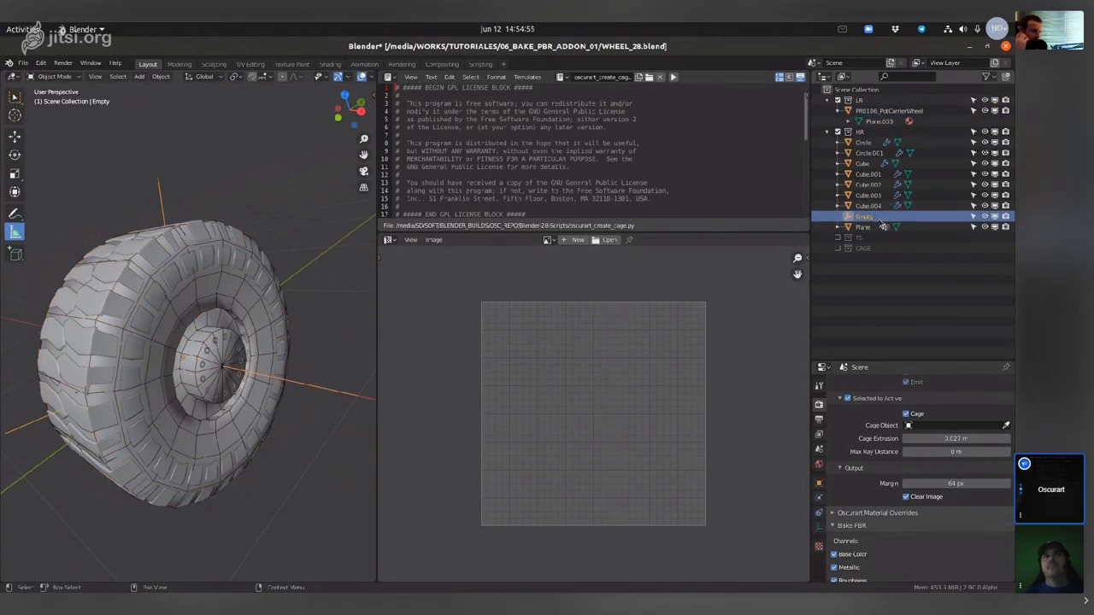
pyautogui.click(983, 217)
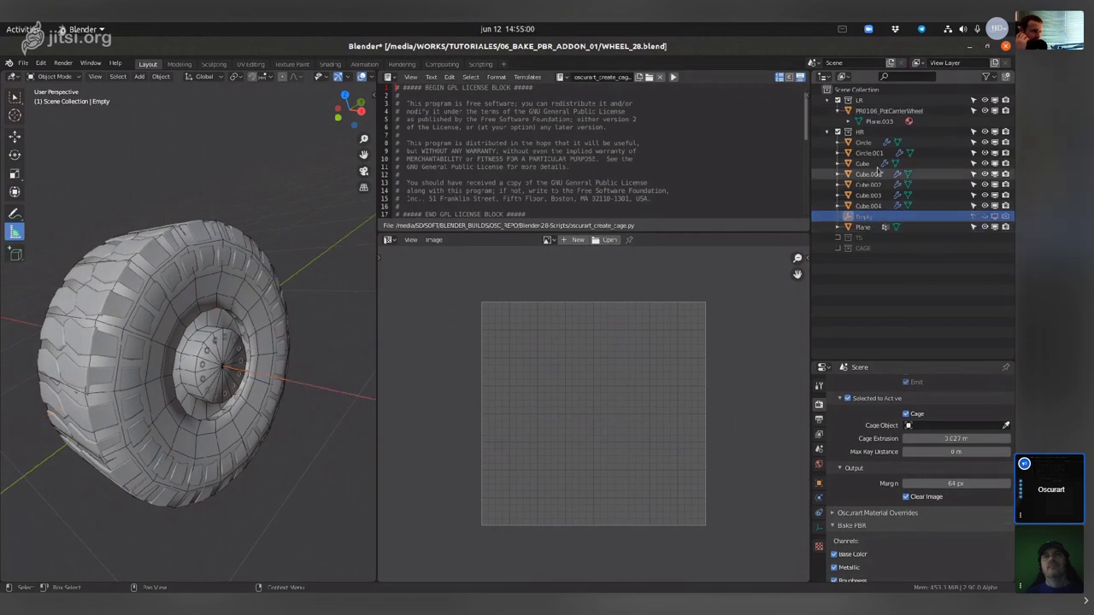
# Select all visible objects of the same type as PR0106_PotCarrierWheel, keeping that low-poly wheel active
pyautogui.click(914, 114)
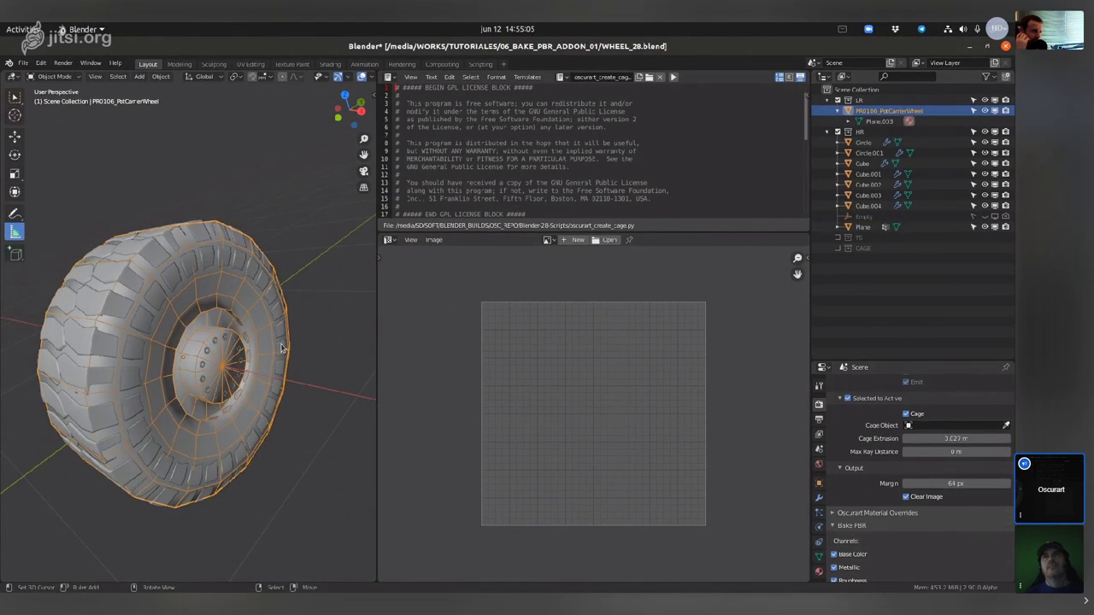
pyautogui.hotkey('shift', 'g')
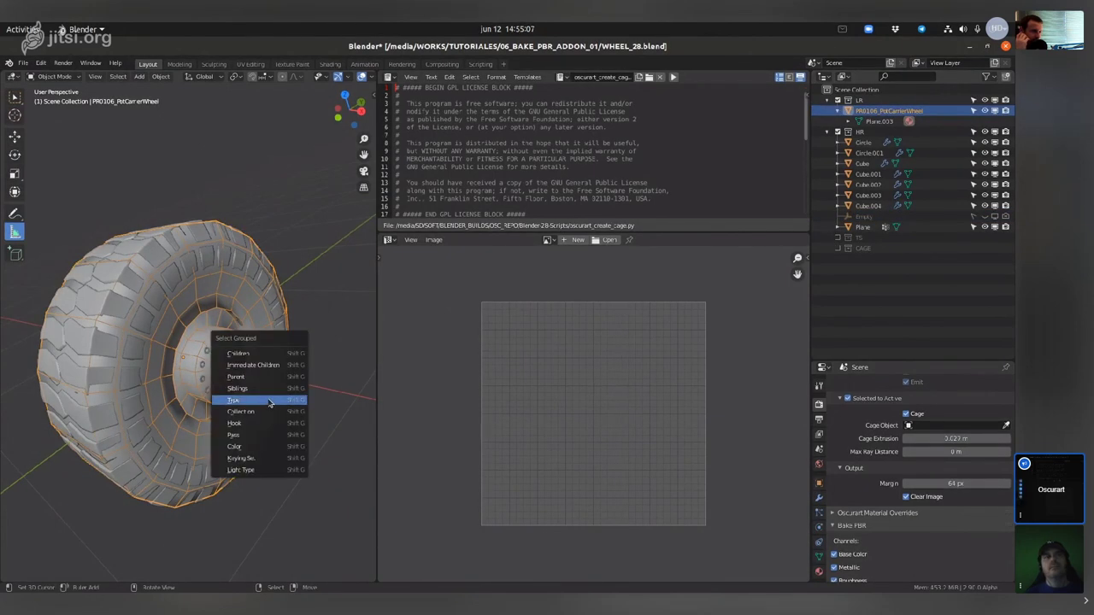
pyautogui.click(270, 401)
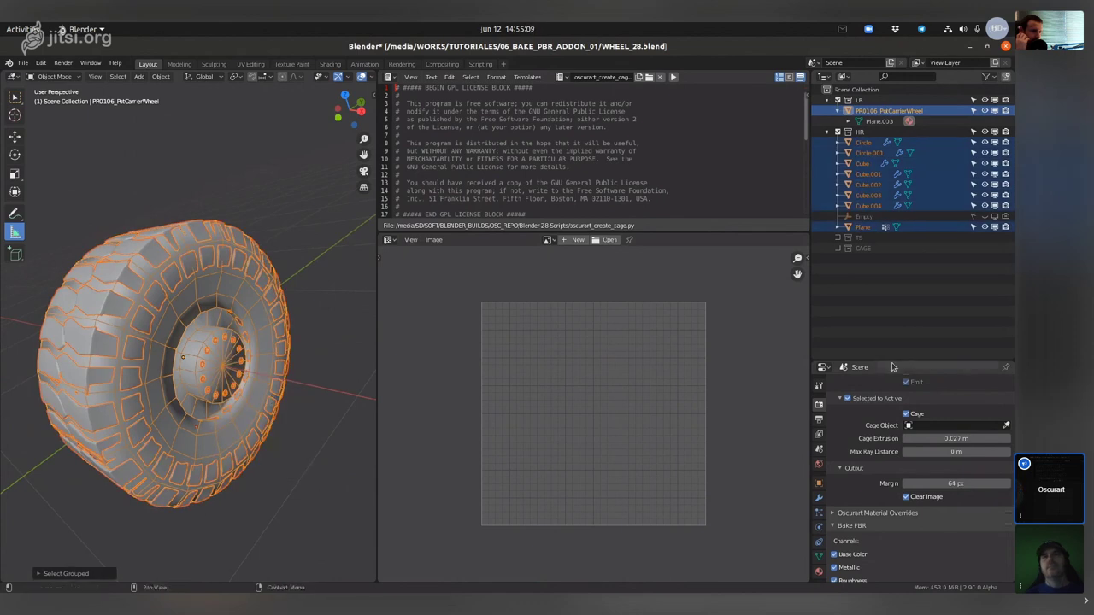
# Enlarge the render properties area, set the Cycles render samples to 1 and collapse the Sampling settings
pyautogui.moveTo(891, 359); pyautogui.dragTo(890, 208)
pyautogui.scroll(15, 848, 421)
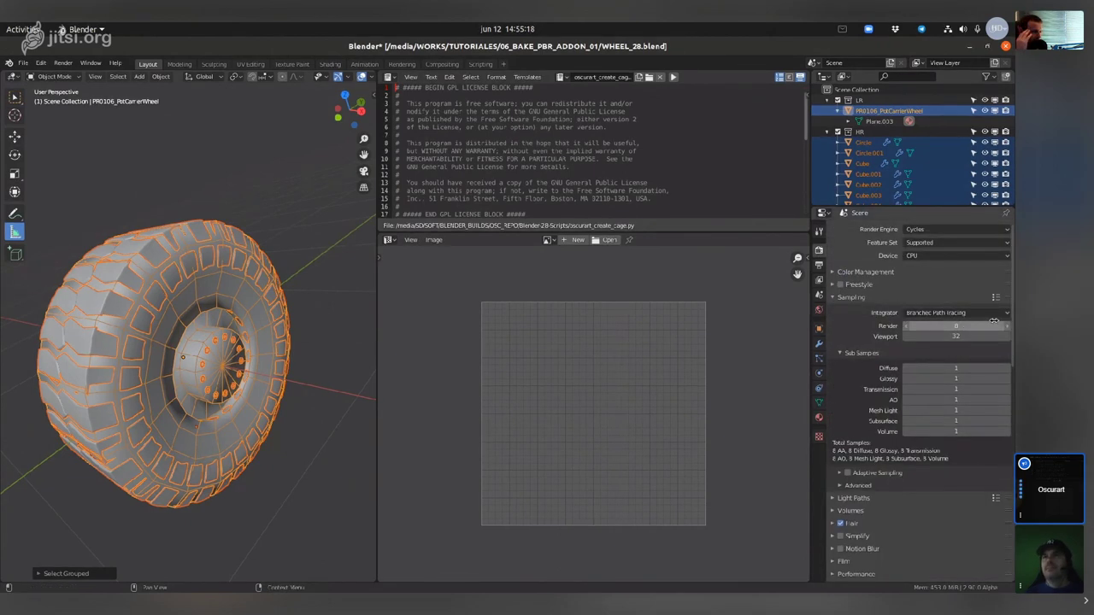
pyautogui.moveTo(983, 326); pyautogui.dragTo(940, 326)
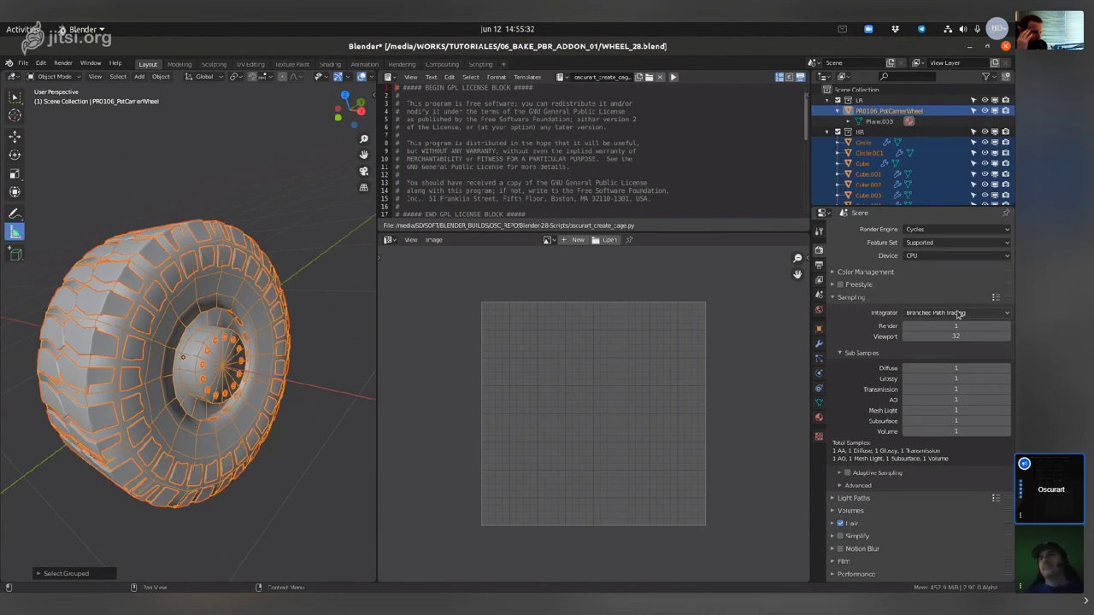
pyautogui.click(863, 298)
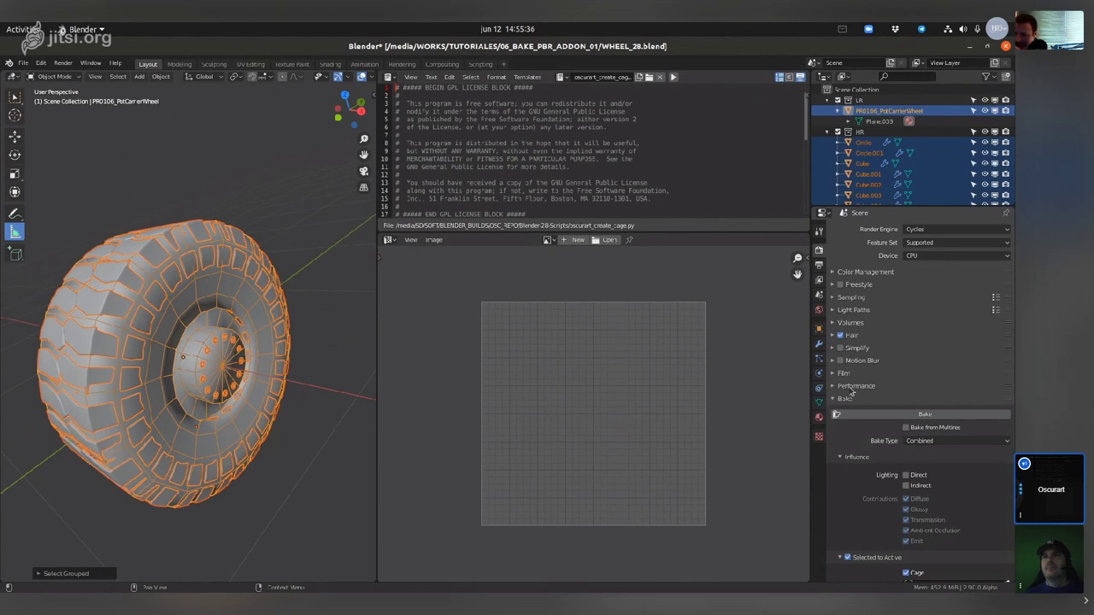
# Set the bake output margin to 1024 px
pyautogui.scroll(-5, 860, 411)
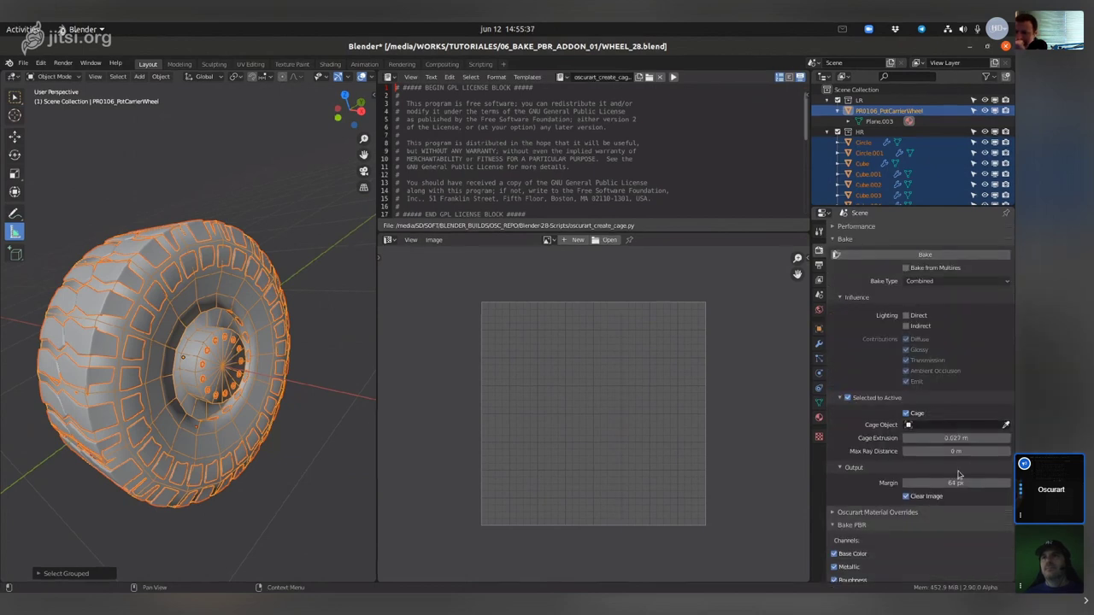
pyautogui.click(958, 483)
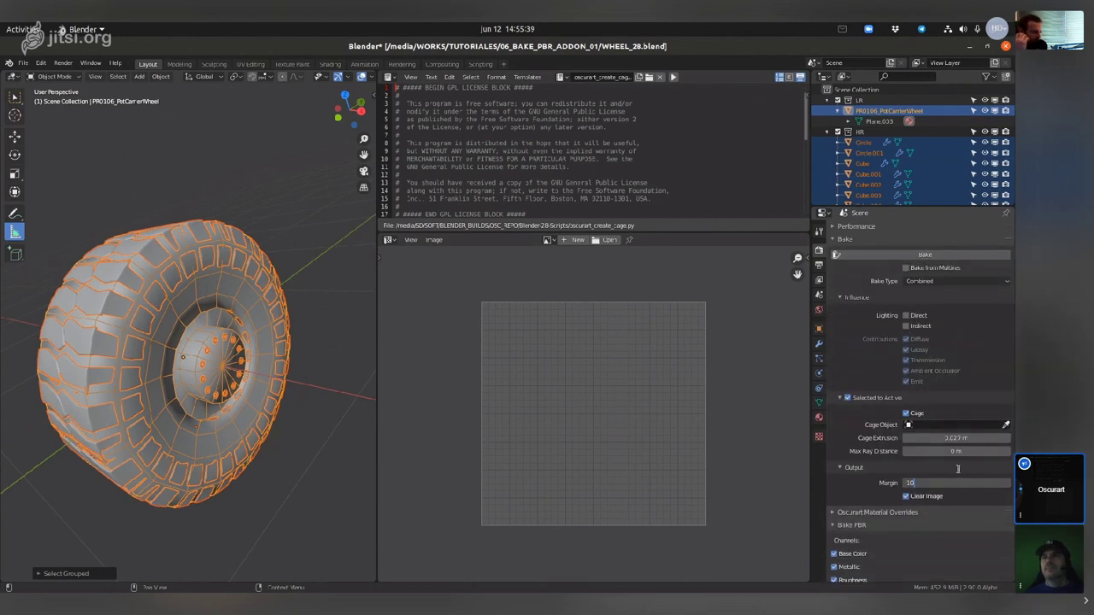
pyautogui.write('1024')
pyautogui.press('Return')
pyautogui.scroll(2, 907, 406)
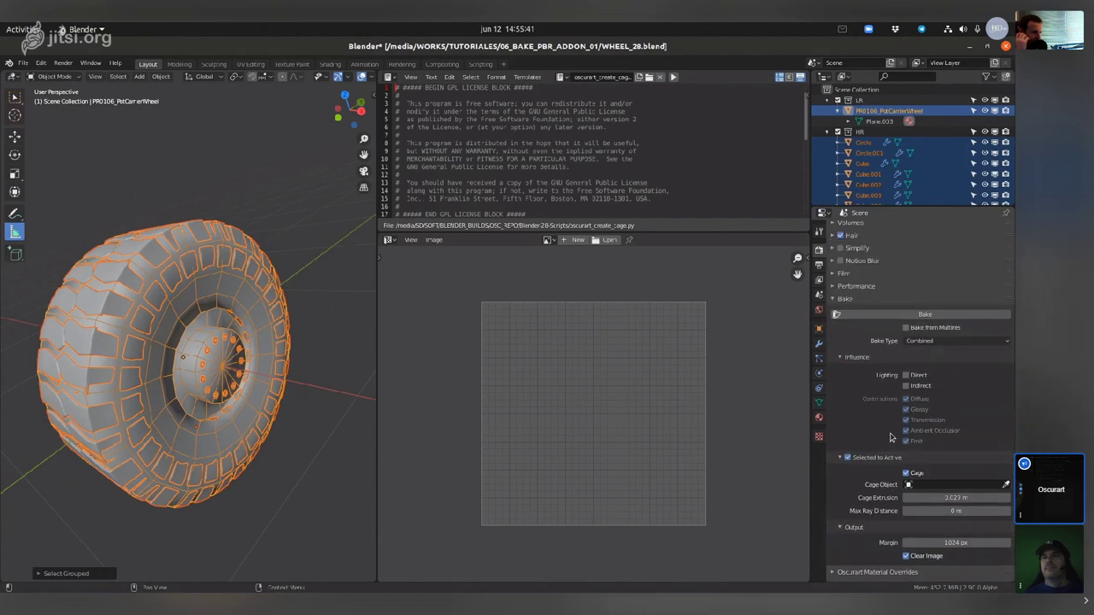
# Review the Bake section's Selected to Active options and the Bake PBR channels, leaving the Bake section collapsed
pyautogui.scroll(-2, 928, 387)
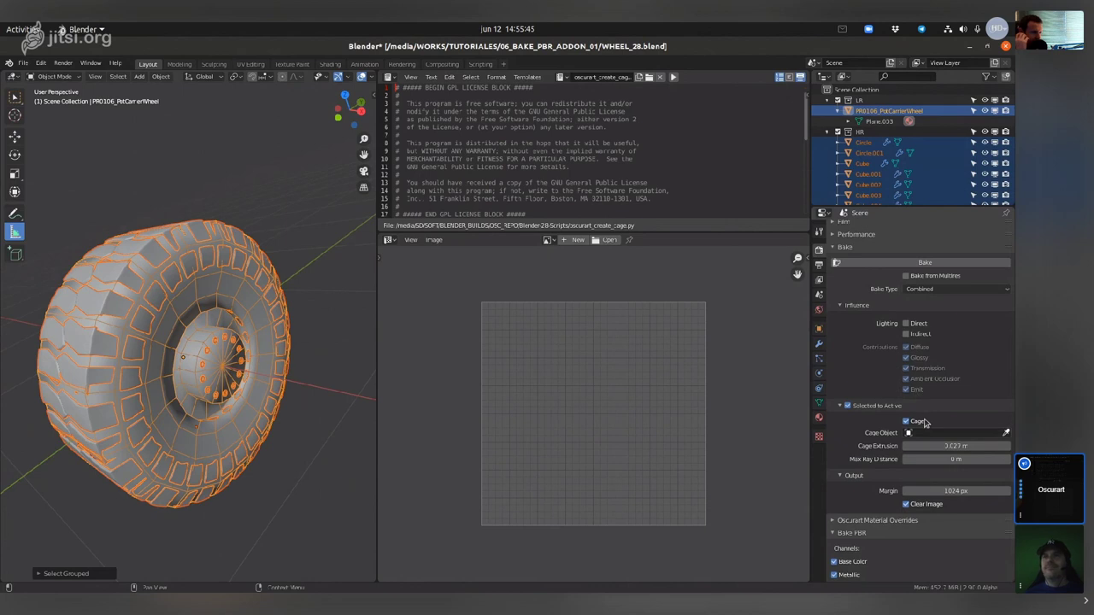
pyautogui.click(848, 248)
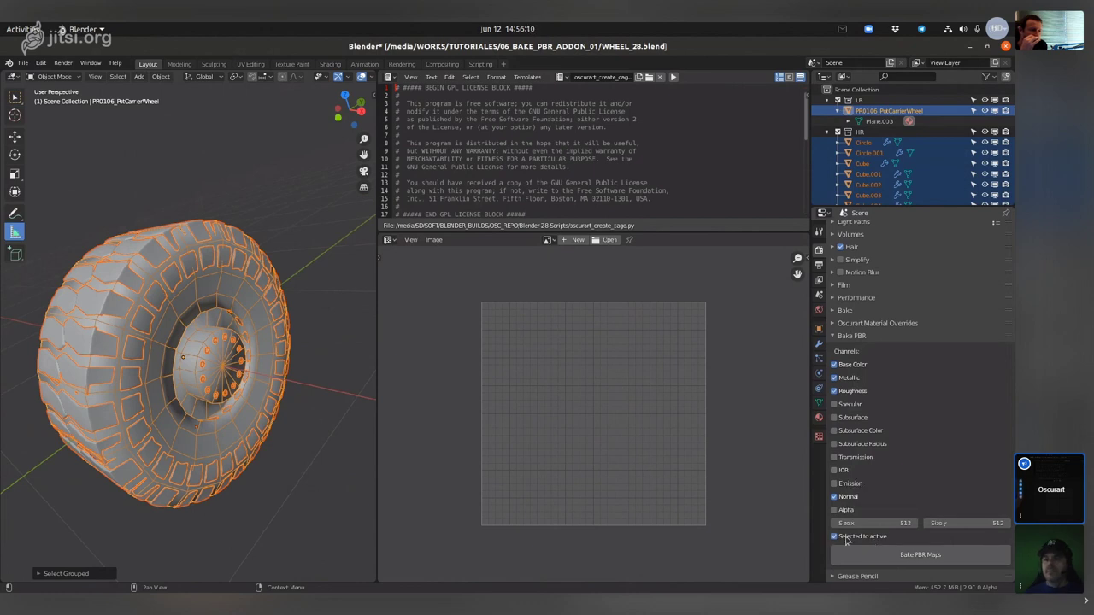
pyautogui.click(846, 311)
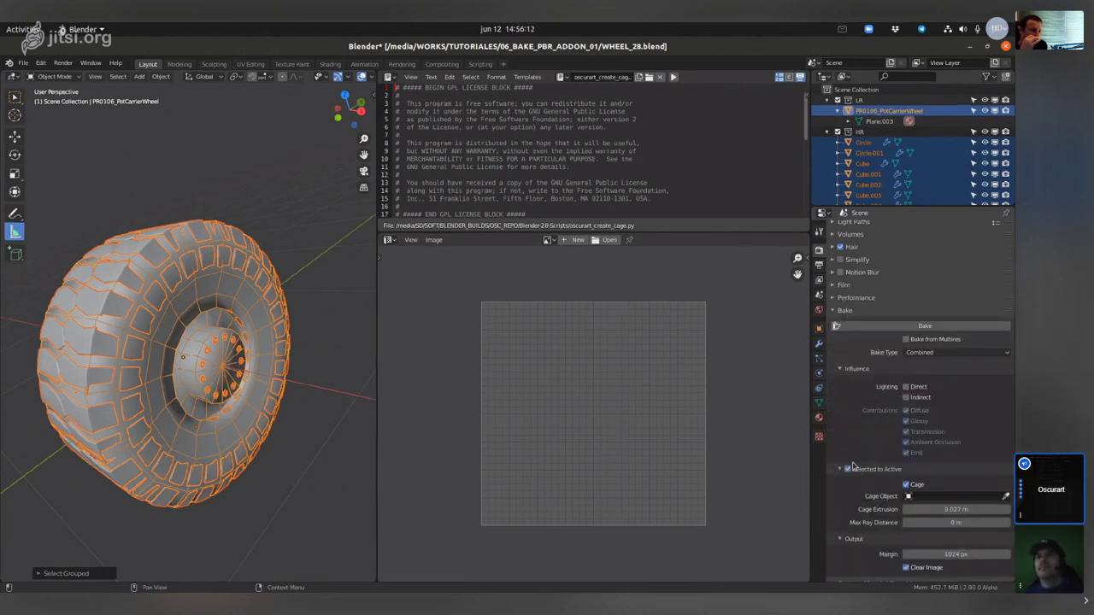
pyautogui.scroll(-3, 849, 359)
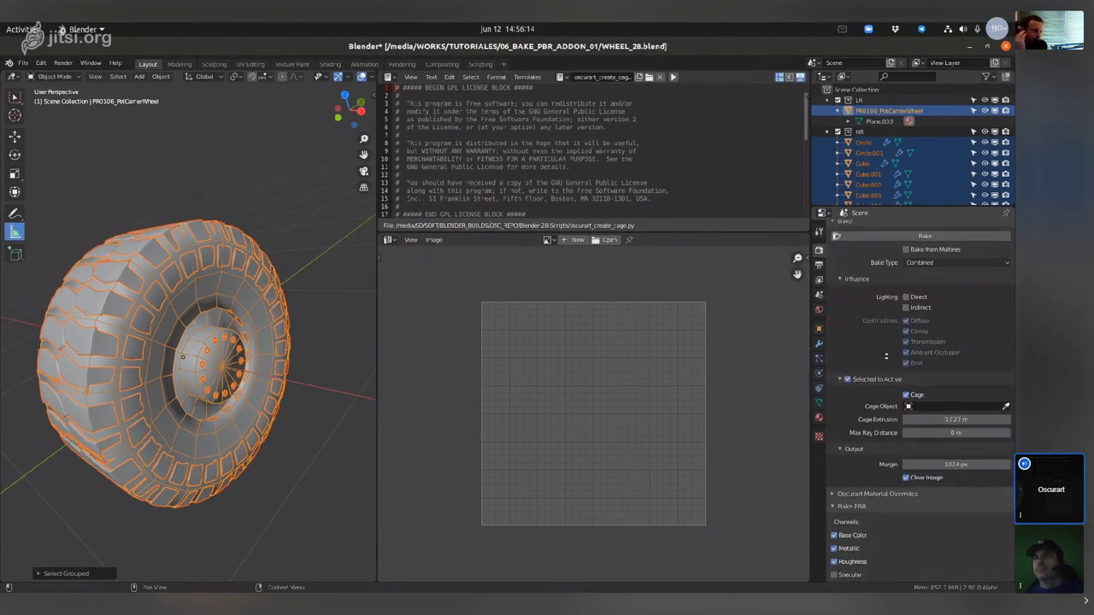
pyautogui.scroll(5, 855, 368)
pyautogui.click(851, 340)
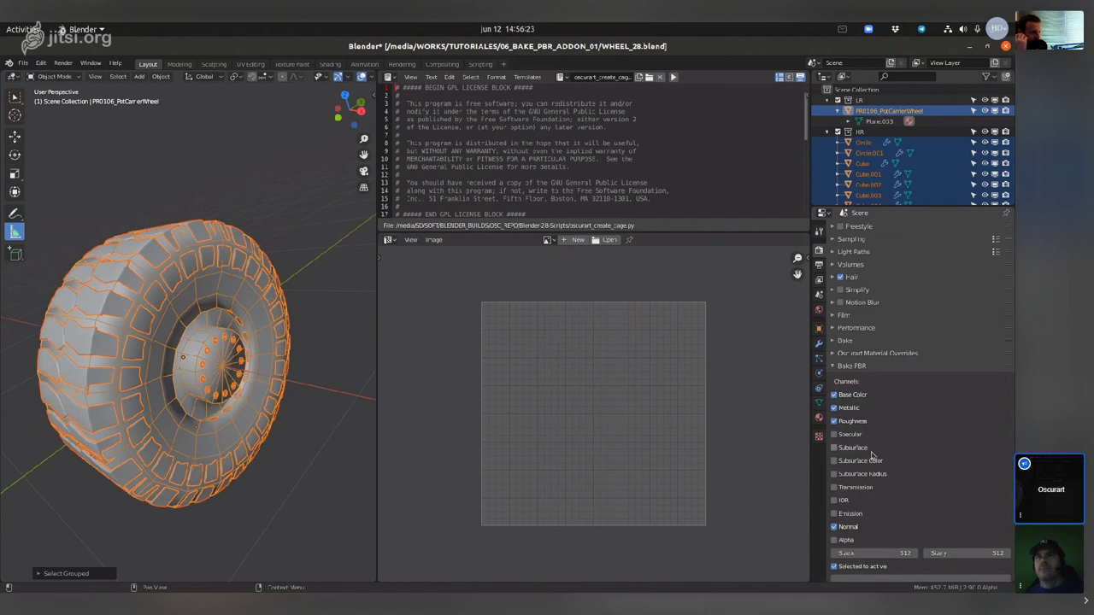
# Keep the terminal window always on top and bake the PBR maps for base color, metallic, roughness and normal
pyautogui.scroll(-1, 872, 456)
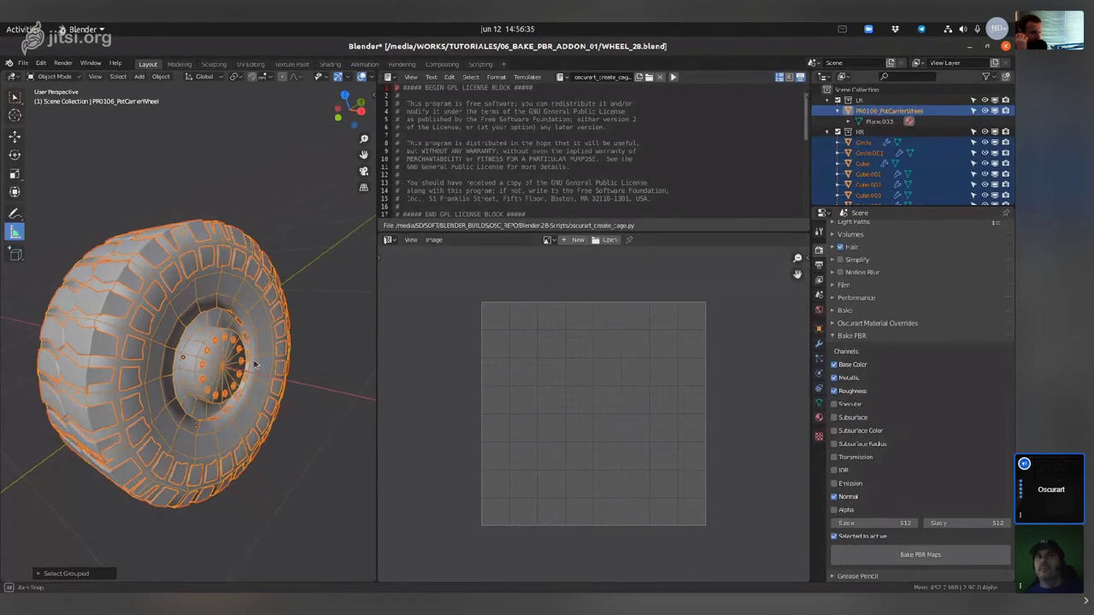
pyautogui.moveTo(309, 389); pyautogui.dragTo(367, 280, button='middle')
pyautogui.press('super')
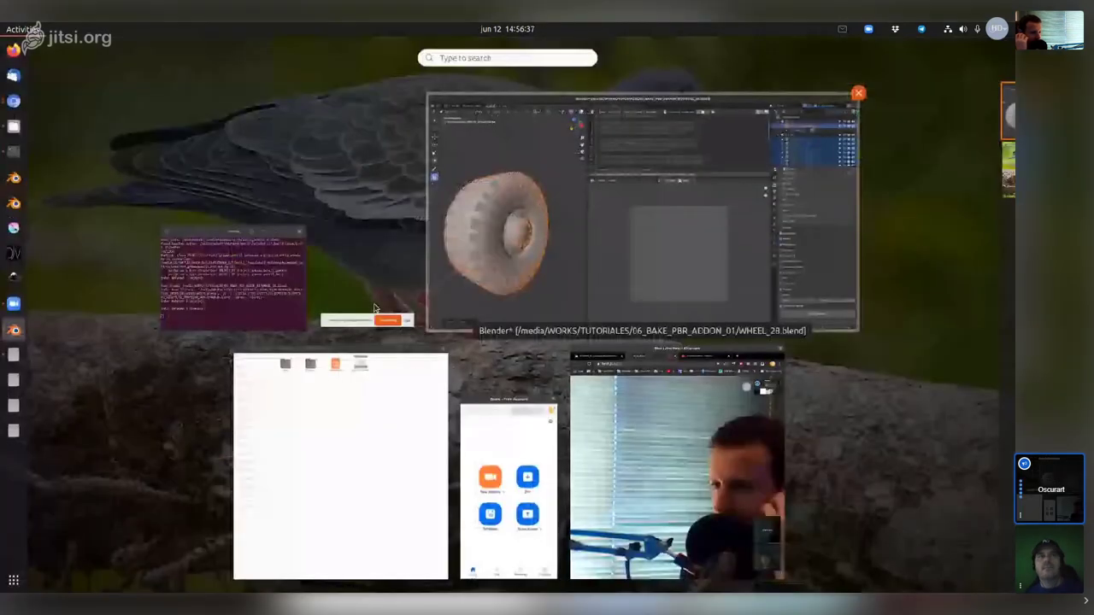
pyautogui.click(285, 278)
pyautogui.rightClick(149, 77)
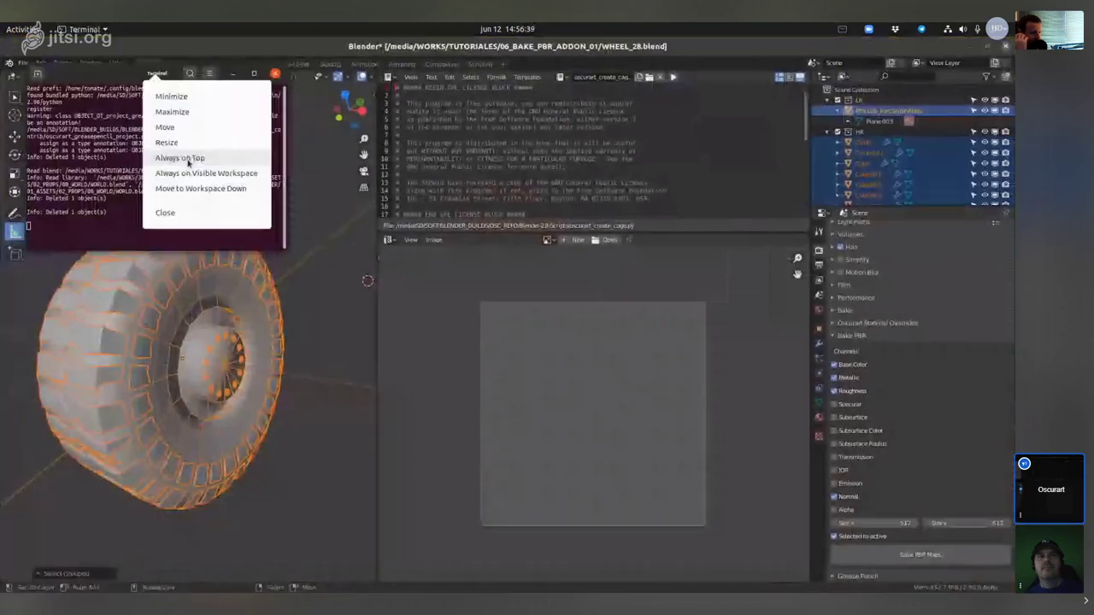
pyautogui.click(195, 159)
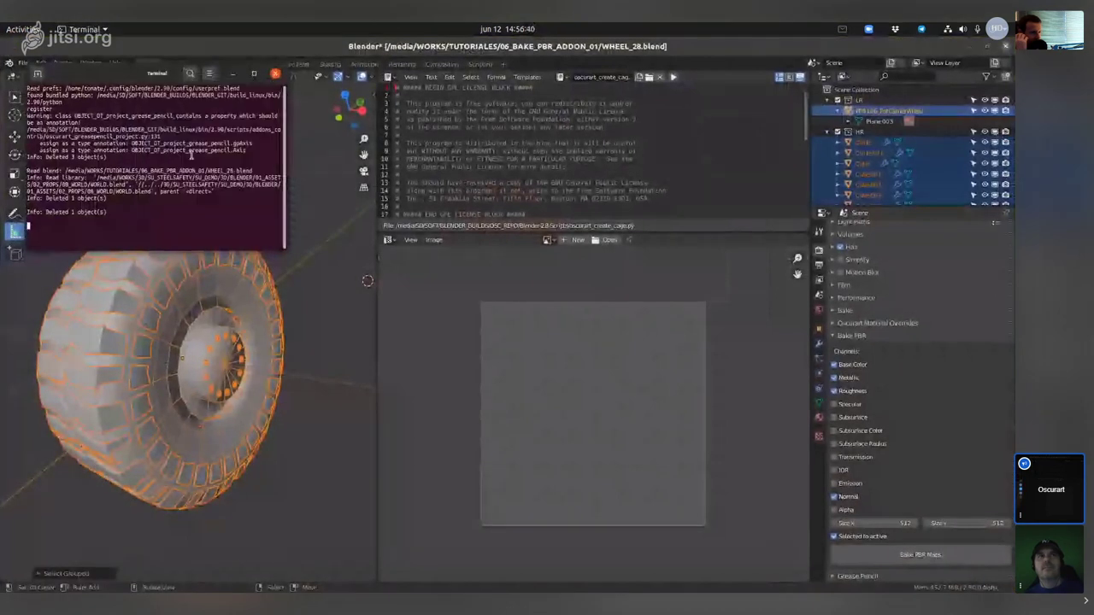
pyautogui.click(964, 558)
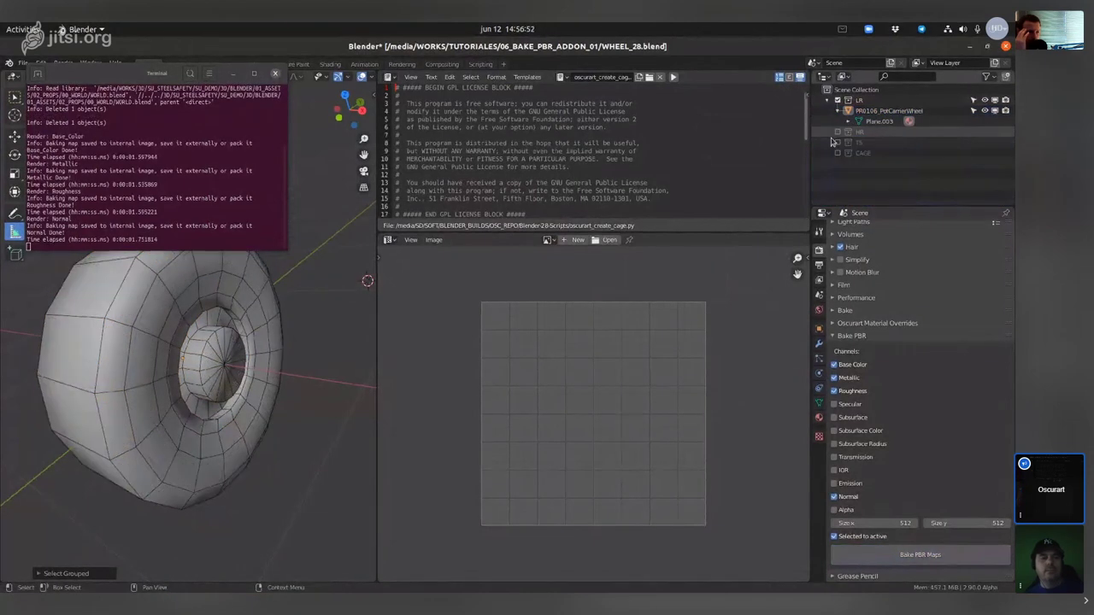
# Select the low-poly wheel PR0106_PotCarrierWheel and display its WHEEL material nodes in the Shader Editor, with the terminal moved out of the way
pyautogui.click(889, 110)
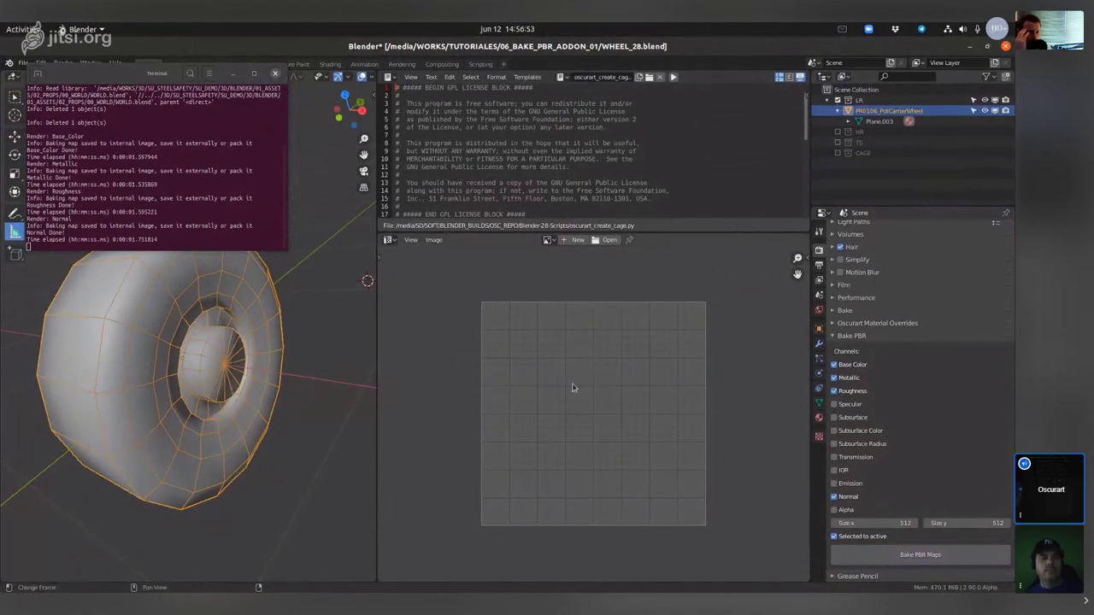
pyautogui.hotkey('shift', 'F3')
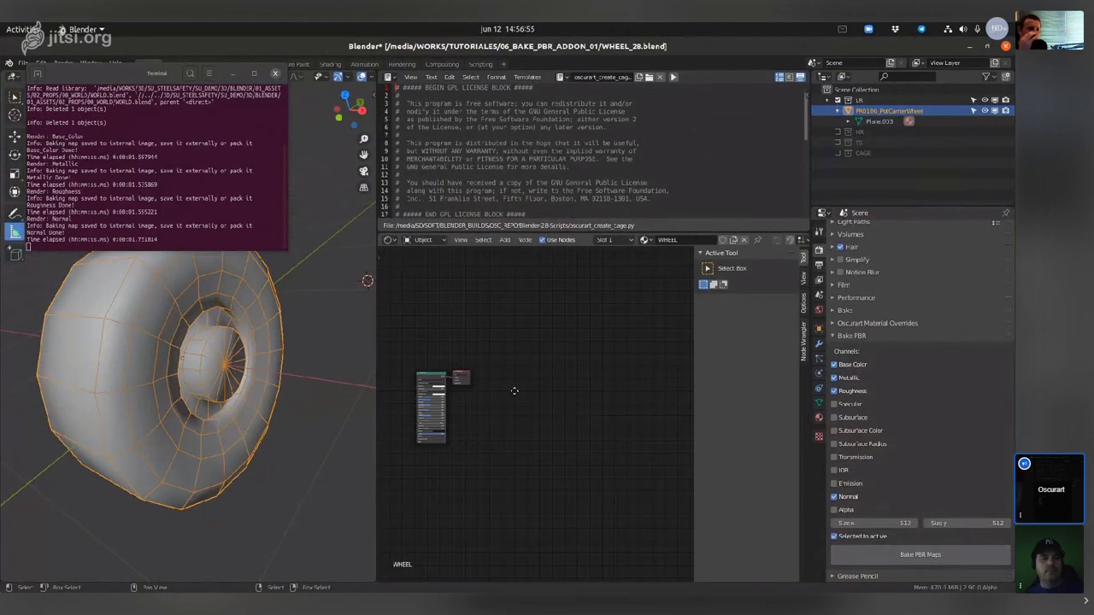
pyautogui.press('Home')
pyautogui.moveTo(248, 397); pyautogui.dragTo(251, 367, button='middle')
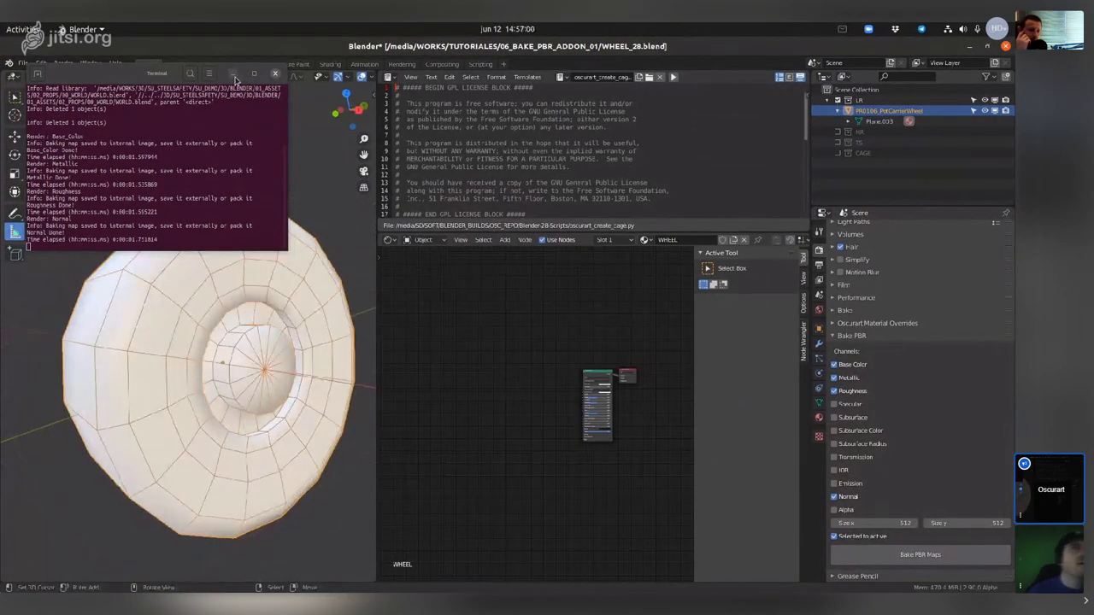
pyautogui.moveTo(236, 80); pyautogui.dragTo(221, 60)
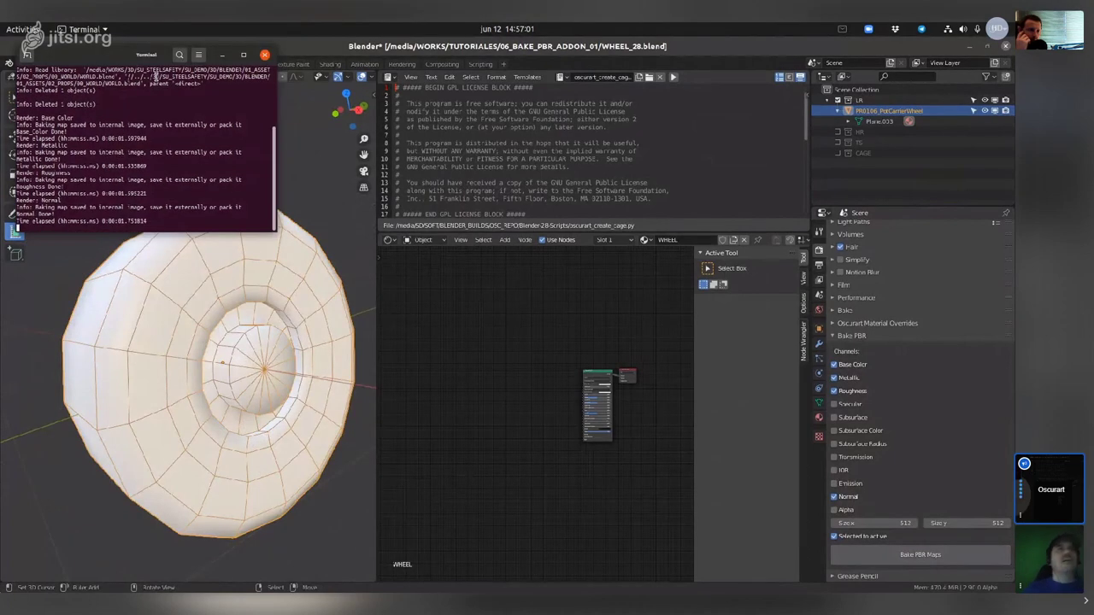
pyautogui.click(623, 386)
pyautogui.scroll(6, 623, 385)
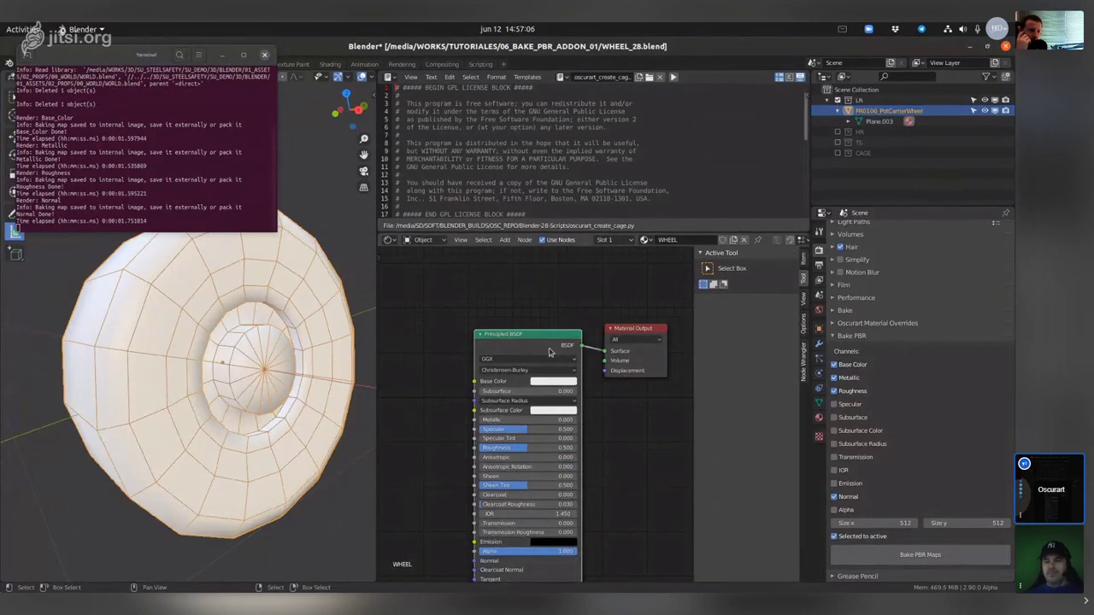
# Load the baked PBR maps into the WHEEL material using the Load PBR Maps operator
pyautogui.press('F3')
pyautogui.write('pbr')
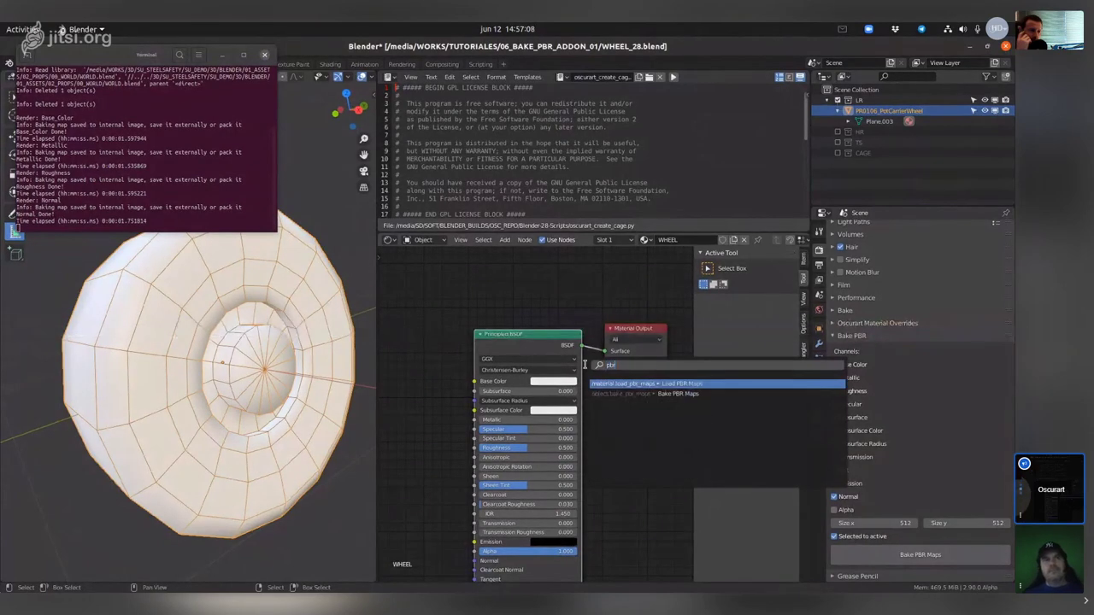
pyautogui.press('Return')
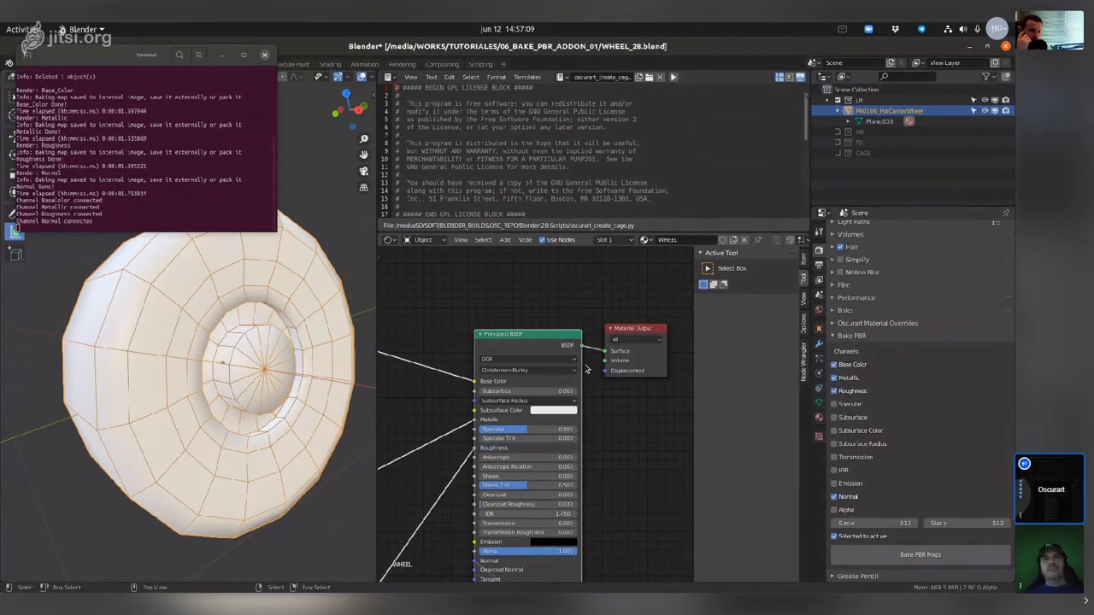
pyautogui.scroll(-3, 562, 519)
pyautogui.moveTo(562, 519); pyautogui.dragTo(581, 438, button='middle')
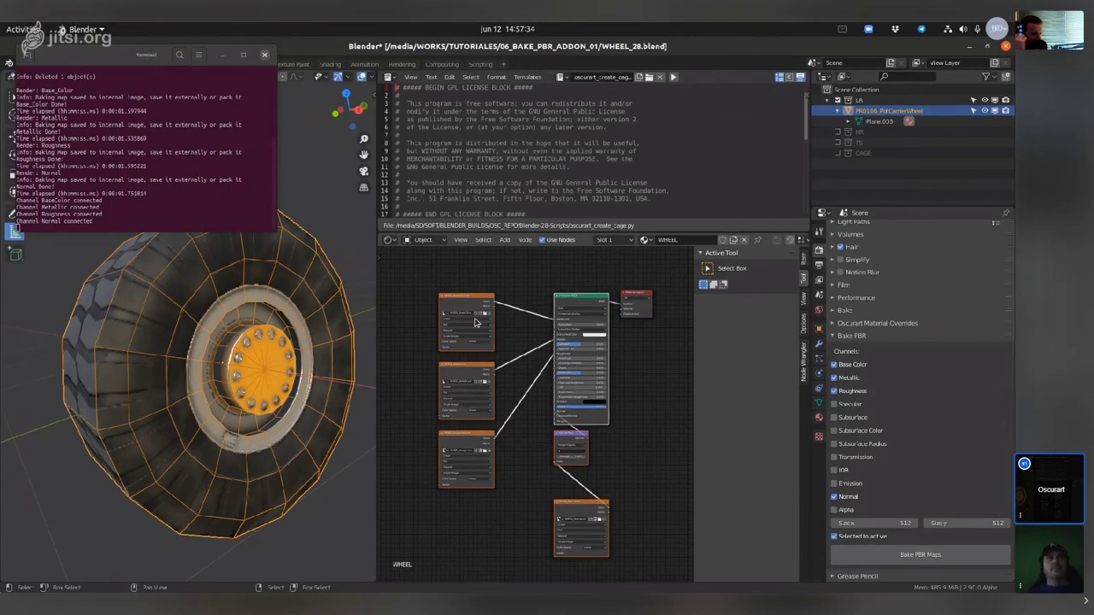
# Check the folder path of WHEEL_BaseColor.exr, minimize the terminal and open the project's IMAGES folder in the file manager
pyautogui.scroll(5, 478, 334)
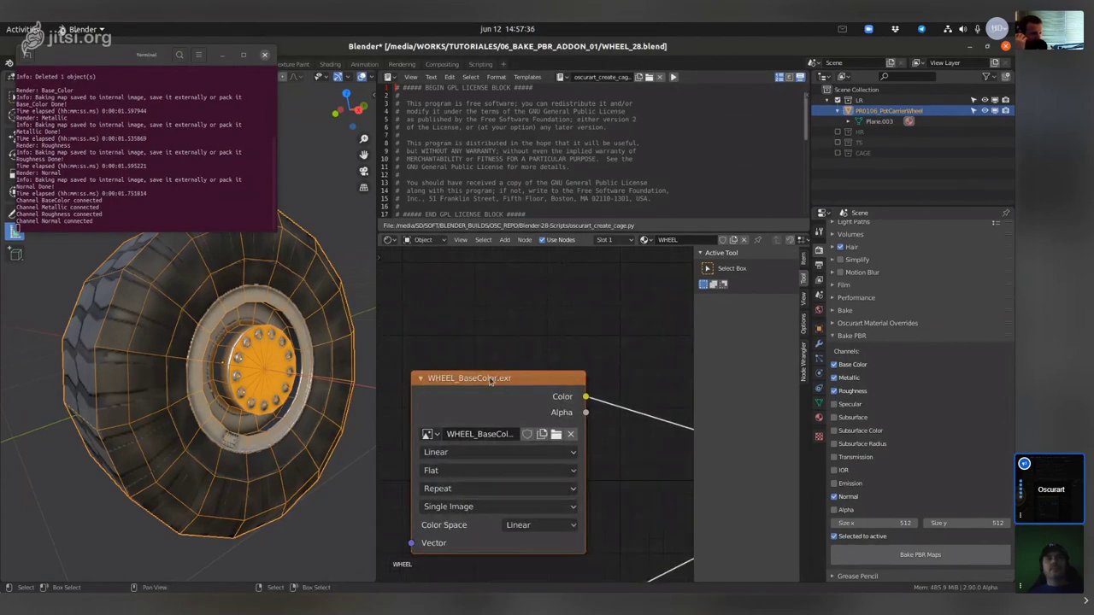
pyautogui.click(556, 434)
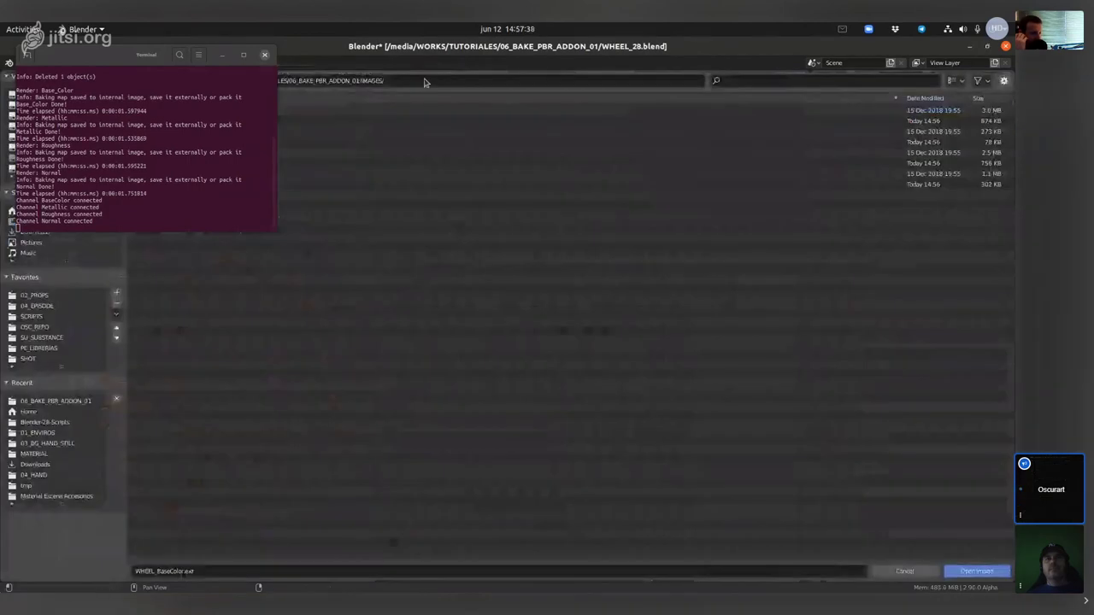
pyautogui.click(394, 80)
pyautogui.click(224, 55)
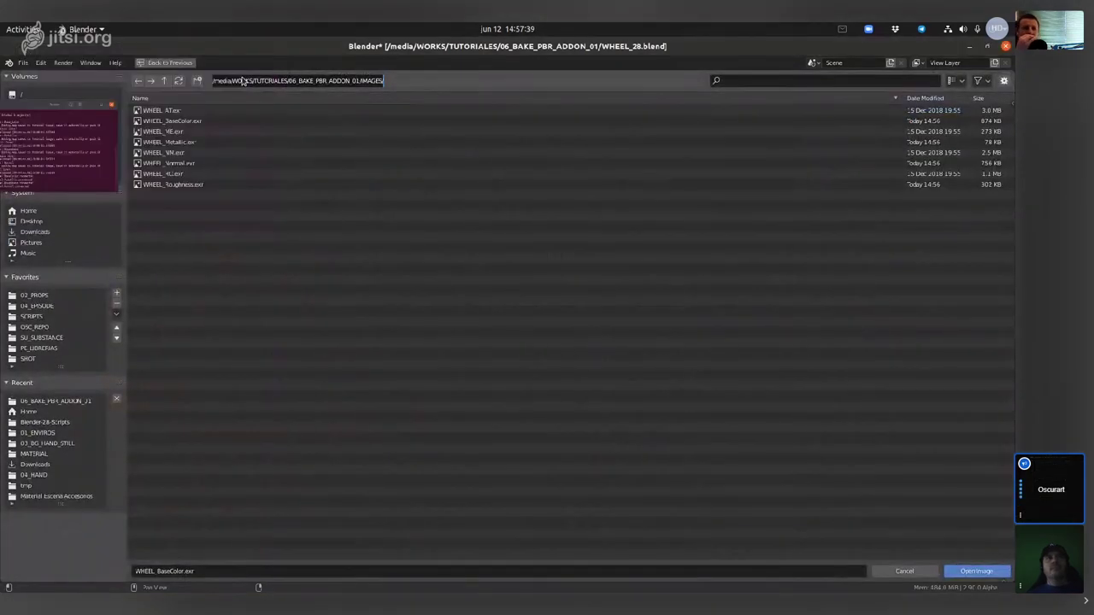
pyautogui.press('super')
pyautogui.click(316, 452)
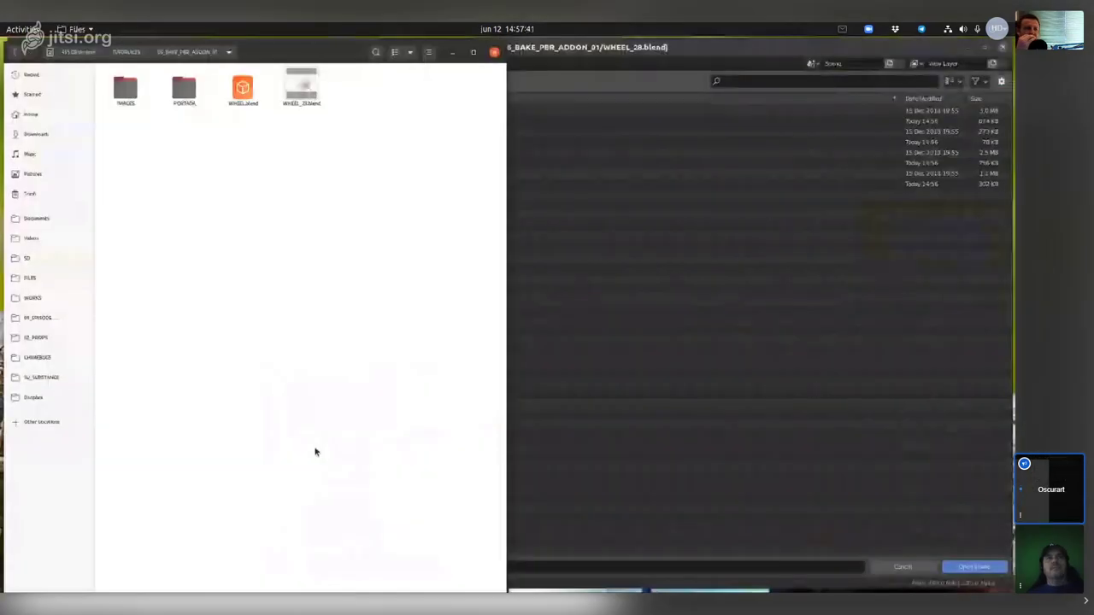
pyautogui.click(130, 86)
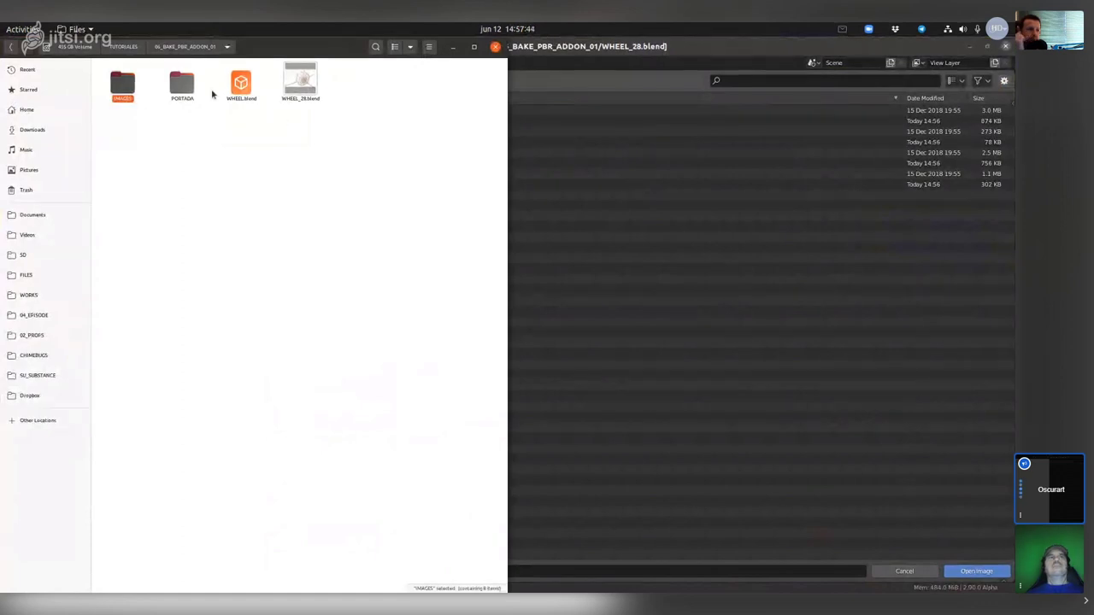
pyautogui.doubleClick(123, 82)
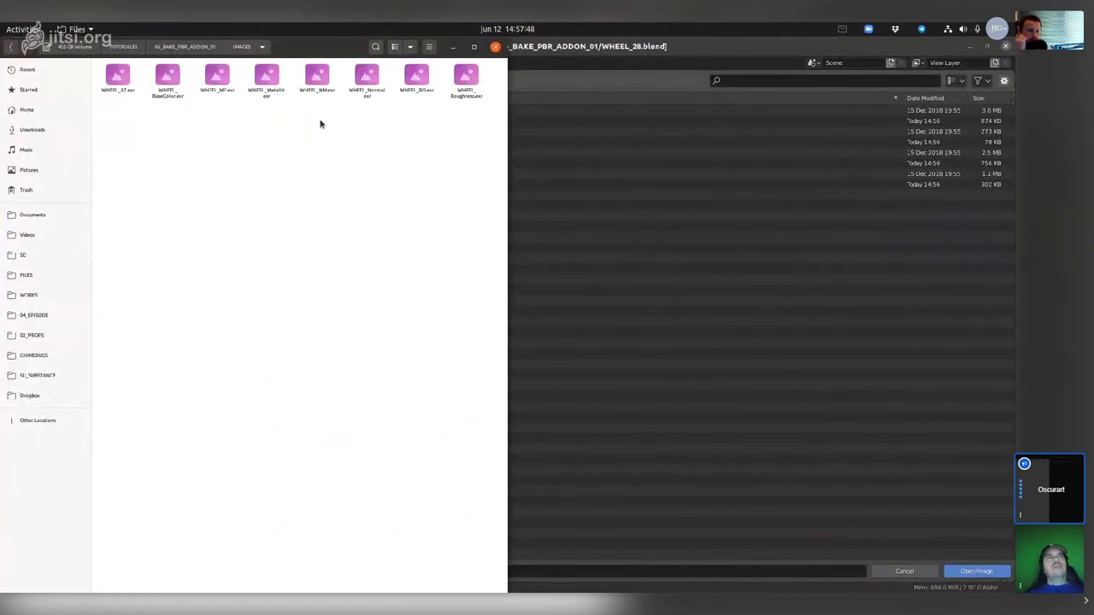
# Show the IMAGES folder as a list and permanently delete WHEEL_AT.exr, WHEEL_ME.exr, WHEEL_NM.exr and WHEEL_RO.exr
pyautogui.click(118, 77)
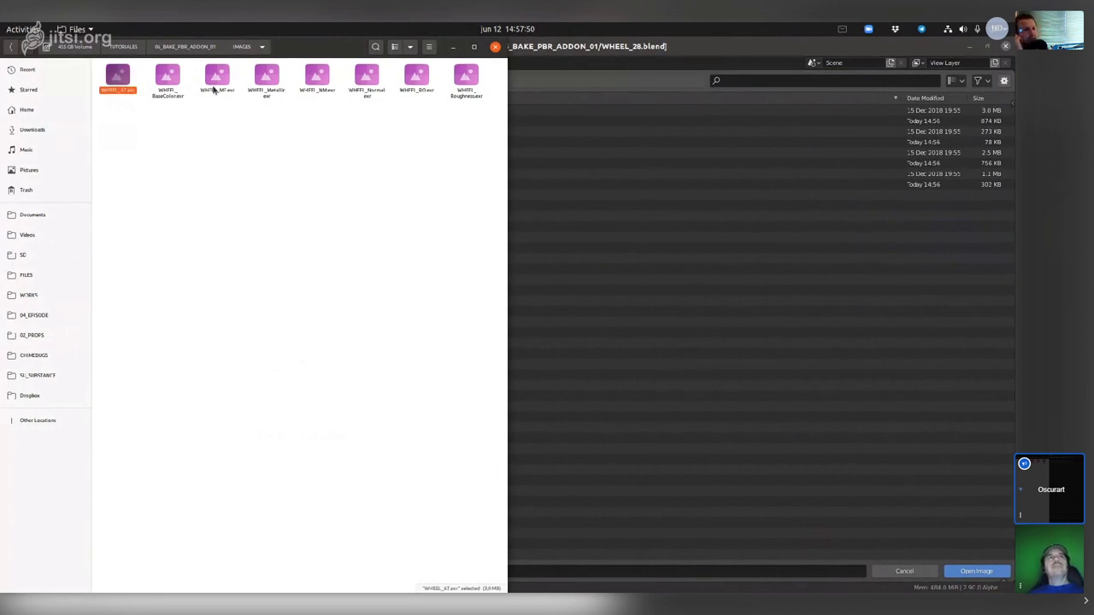
pyautogui.click(394, 46)
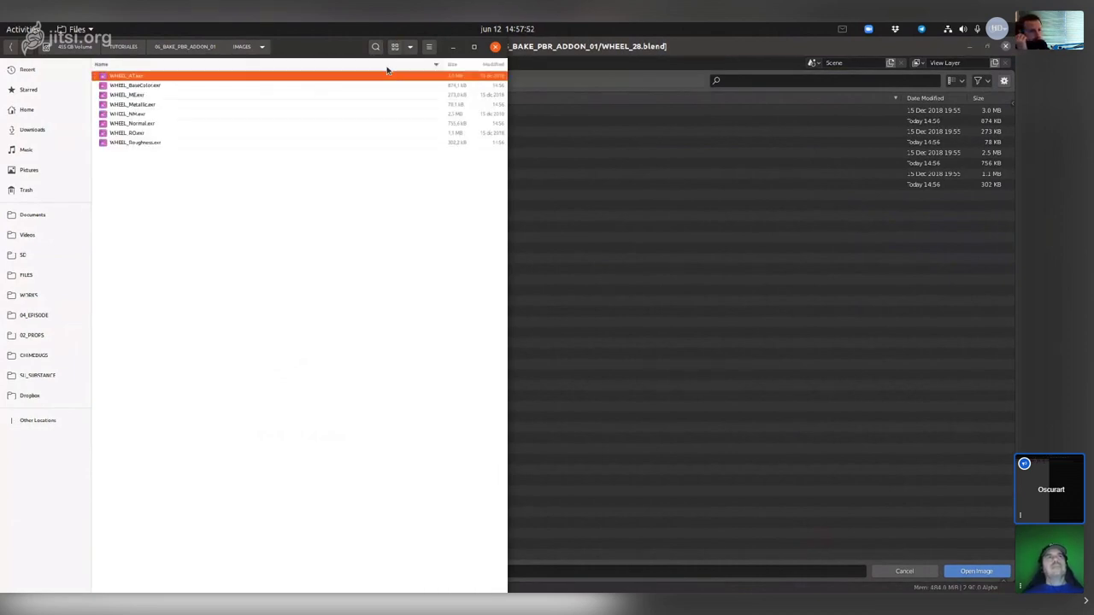
pyautogui.keyDown('ctrl'); pyautogui.click(135, 95); pyautogui.keyUp('ctrl')
pyautogui.keyDown('ctrl'); pyautogui.click(140, 114); pyautogui.keyUp('ctrl')
pyautogui.keyDown('ctrl'); pyautogui.click(141, 134); pyautogui.keyUp('ctrl')
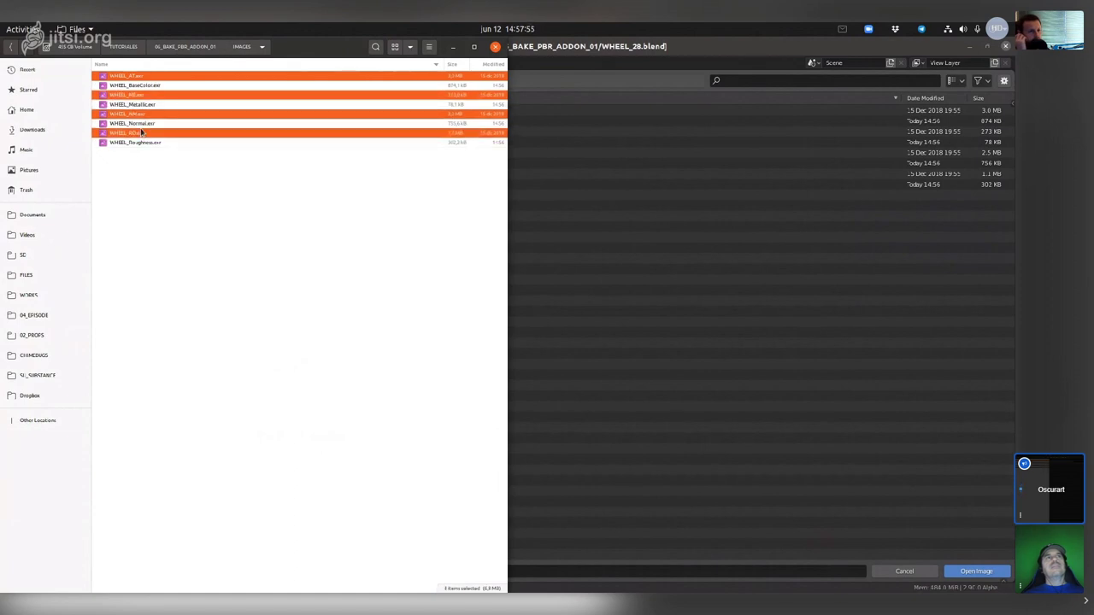
pyautogui.hotkey('shift', 'Delete')
pyautogui.press('Return')
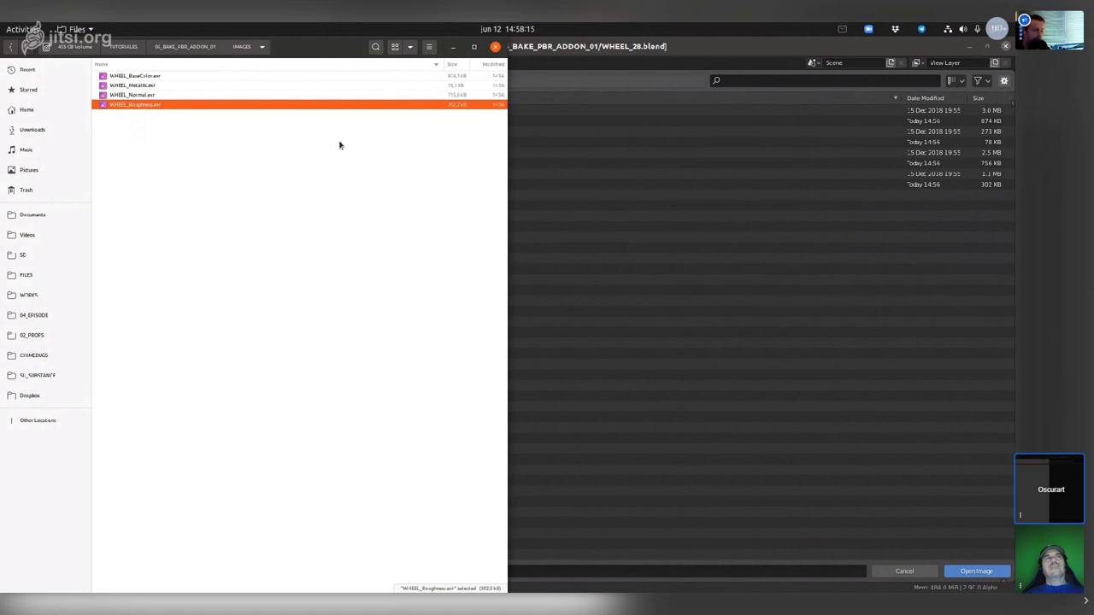
# Open WHEEL_BaseColor.exr in GIMP, examine the baked tread texture and its margins up close, and close the image viewer
pyautogui.doubleClick(182, 80)
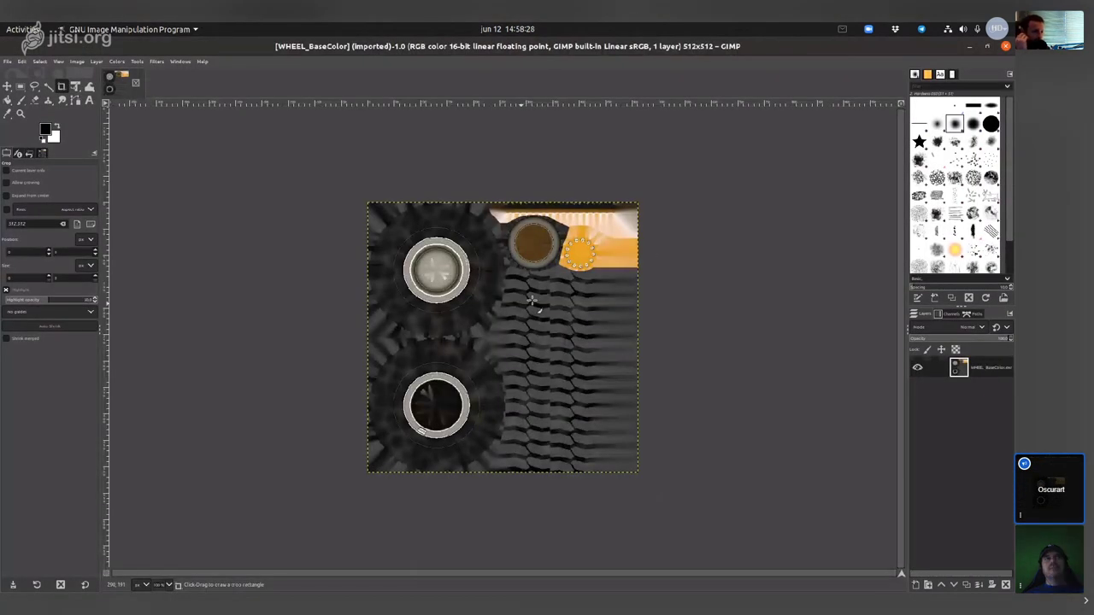
pyautogui.press('2')
pyautogui.press('1')
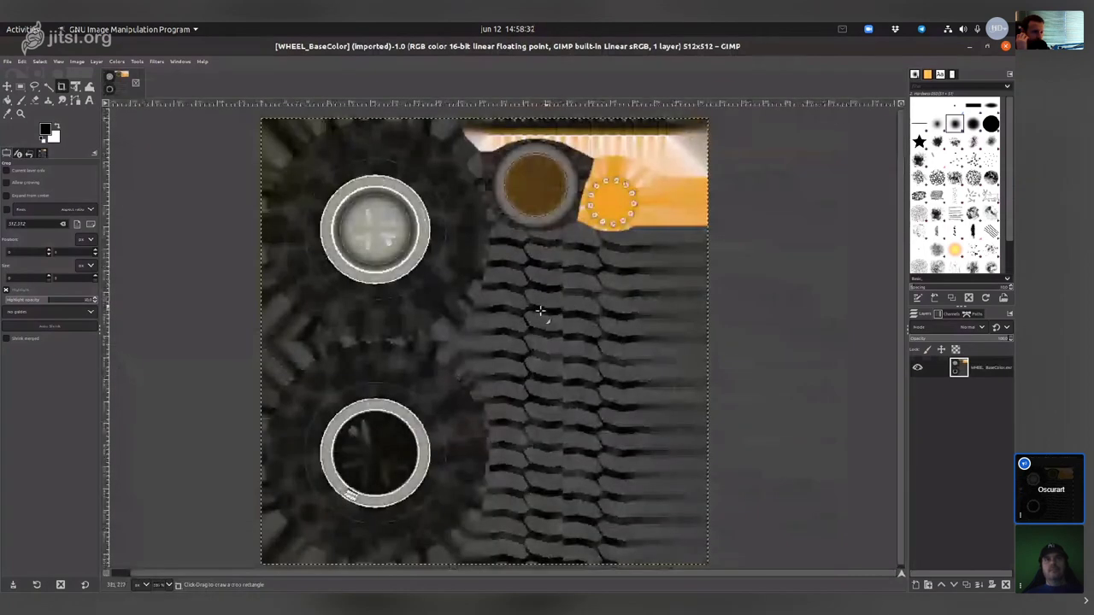
pyautogui.keyDown('ctrl'); pyautogui.scroll(4, 526, 332); pyautogui.keyUp('ctrl')
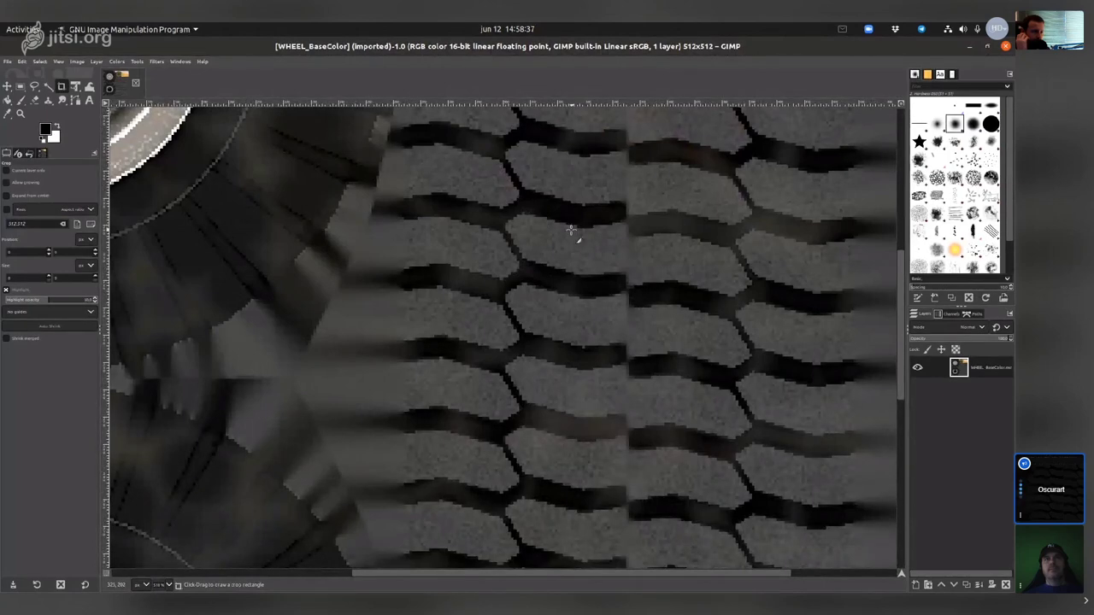
pyautogui.click(1007, 49)
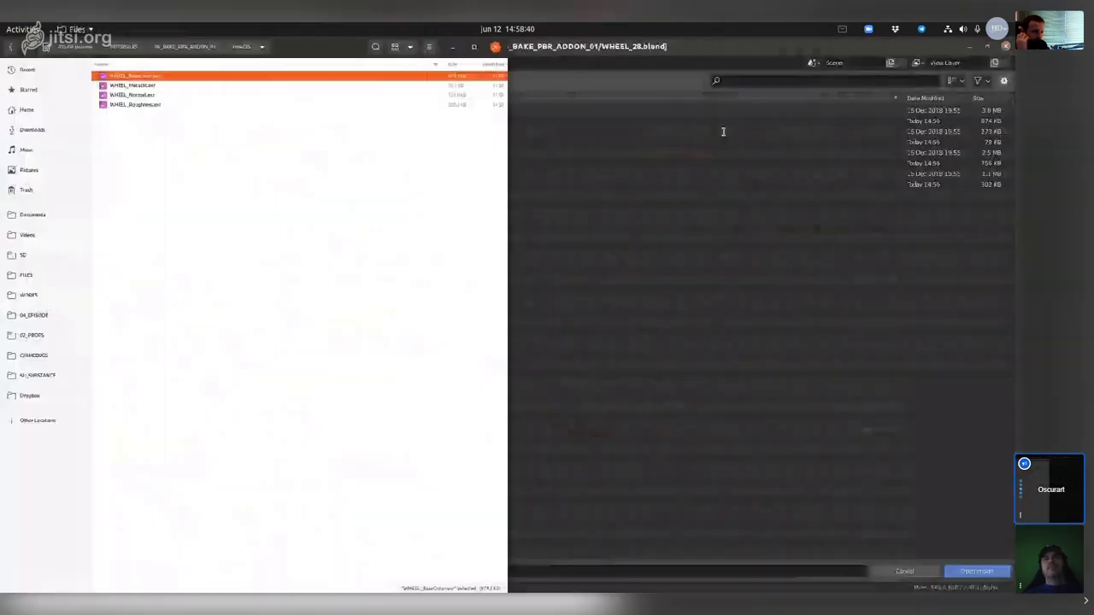
# Return to Blender, leave the image browser without opening a file, and examine the baked tread on the low-poly wheel
pyautogui.click(454, 47)
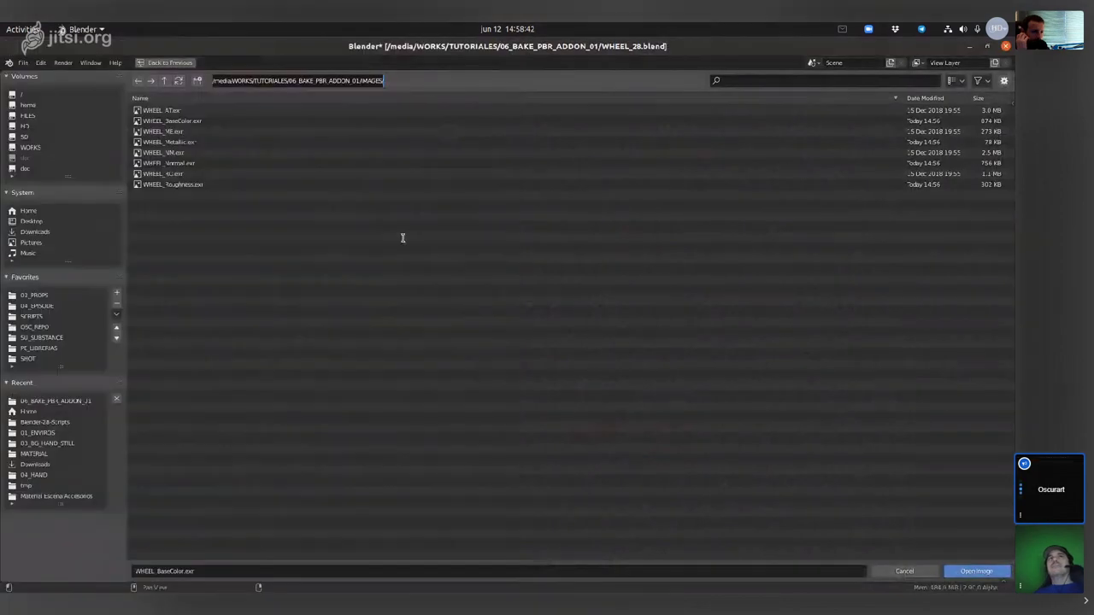
pyautogui.click(179, 81)
pyautogui.press('Return')
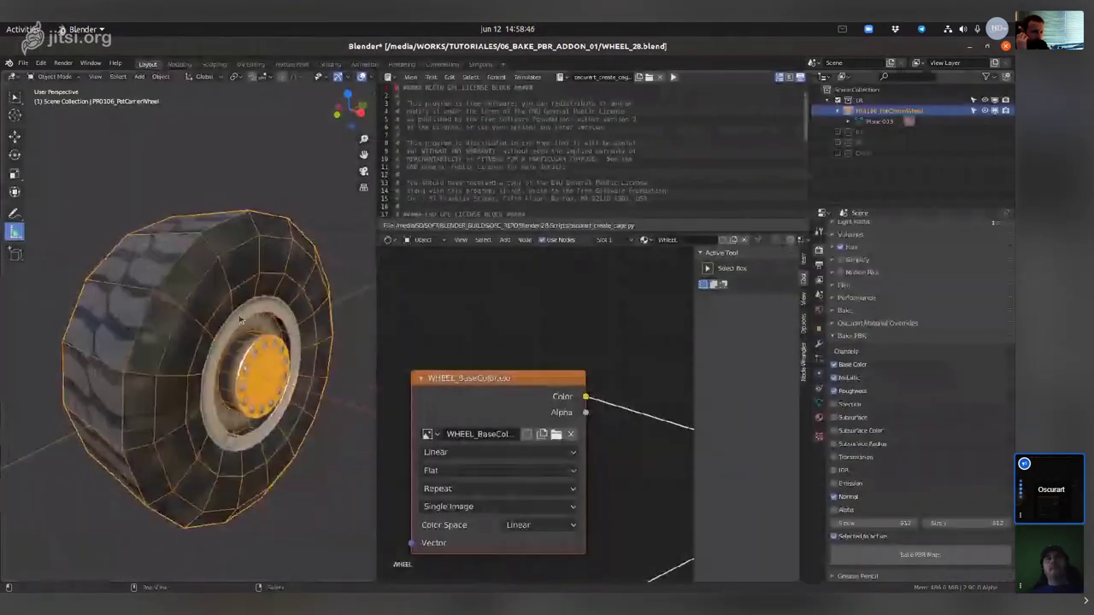
pyautogui.moveTo(240, 318); pyautogui.dragTo(233, 380, button='middle')
pyautogui.scroll(3, 233, 380)
pyautogui.scroll(3, 880, 278)
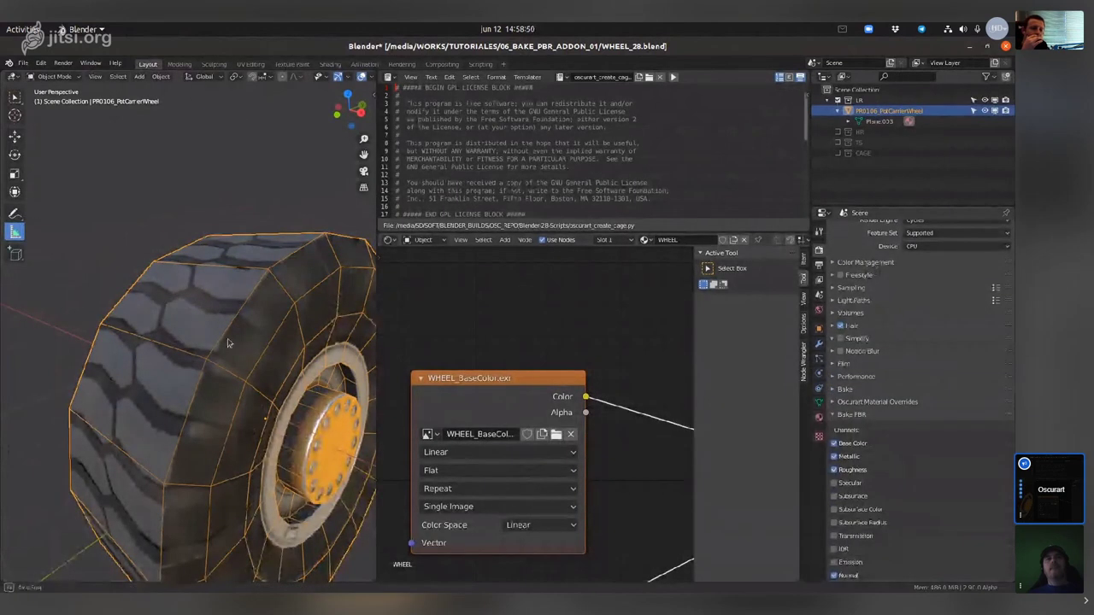
pyautogui.moveTo(227, 343); pyautogui.dragTo(233, 385, button='middle')
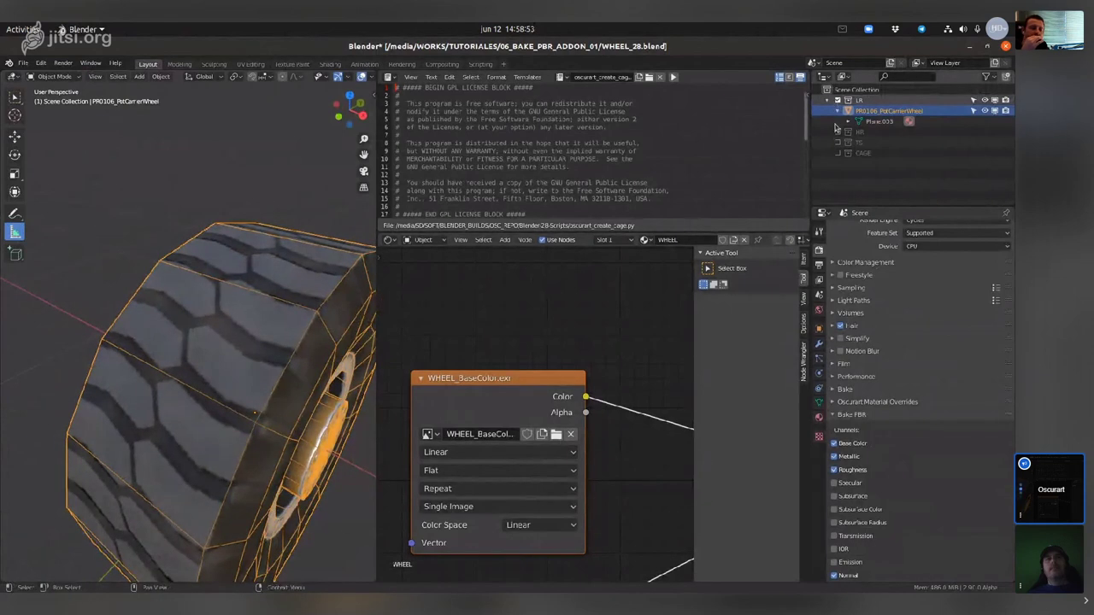
# Re-enable the HR collection and try moving its tire object Plane to compare it with the baked low-poly wheel
pyautogui.click(838, 100)
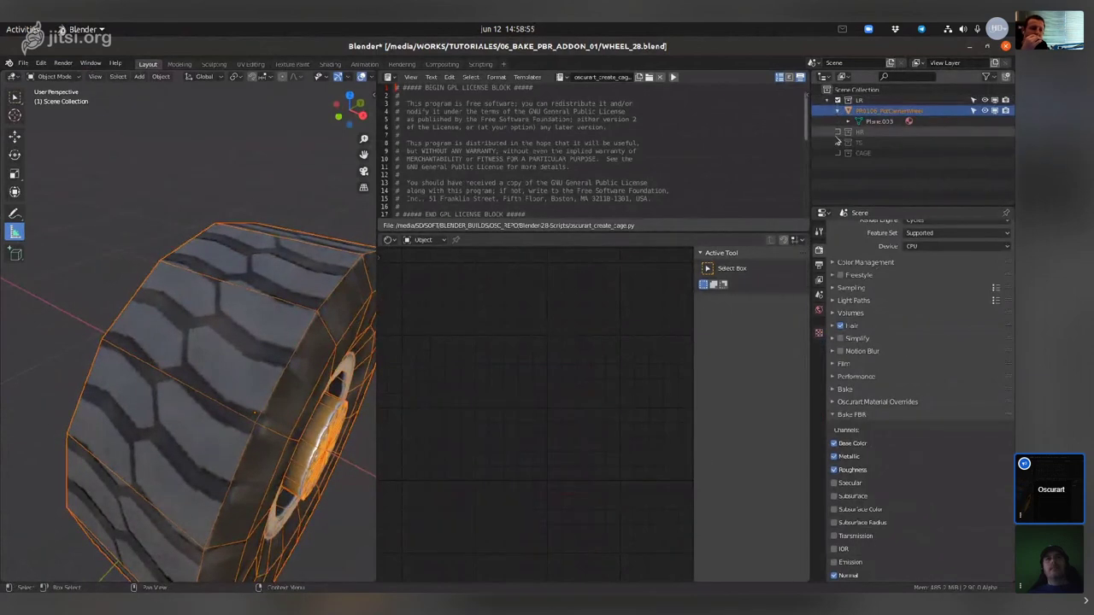
pyautogui.click(837, 131)
pyautogui.scroll(3, 211, 361)
pyautogui.click(212, 361)
pyautogui.press('g')
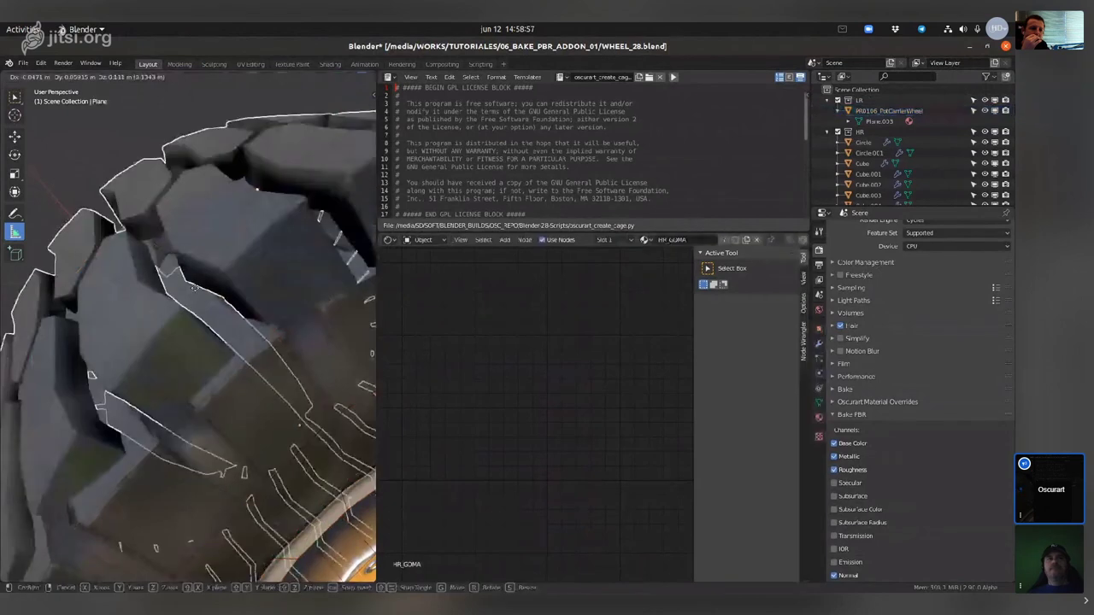
pyautogui.click(165, 359)
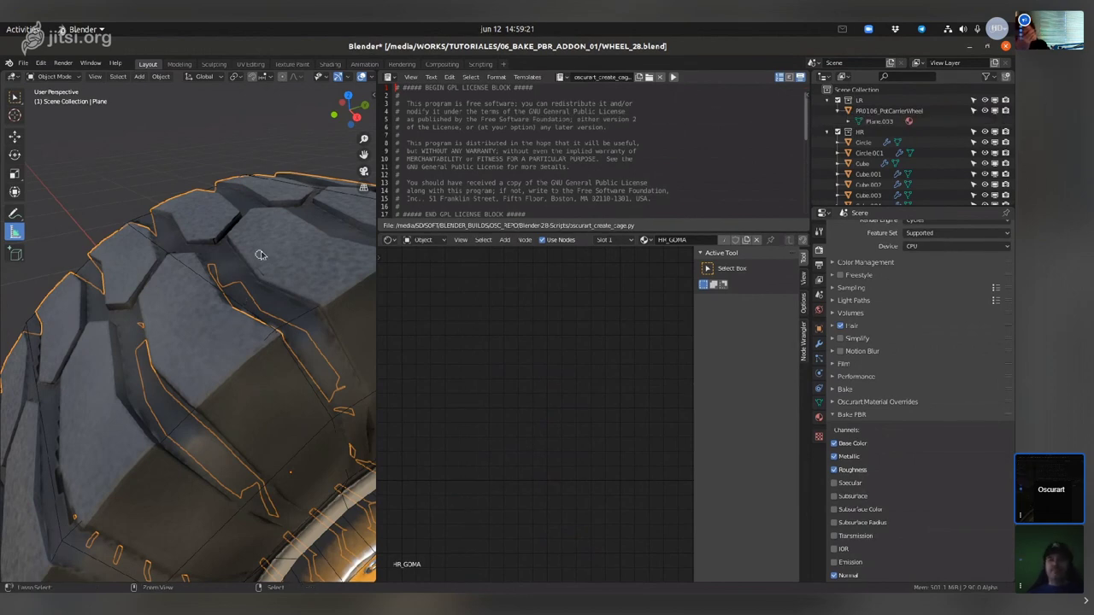
pyautogui.keyDown('ctrl'); pyautogui.moveTo(261, 254); pyautogui.dragTo(239, 317, button='middle'); pyautogui.keyUp('ctrl')
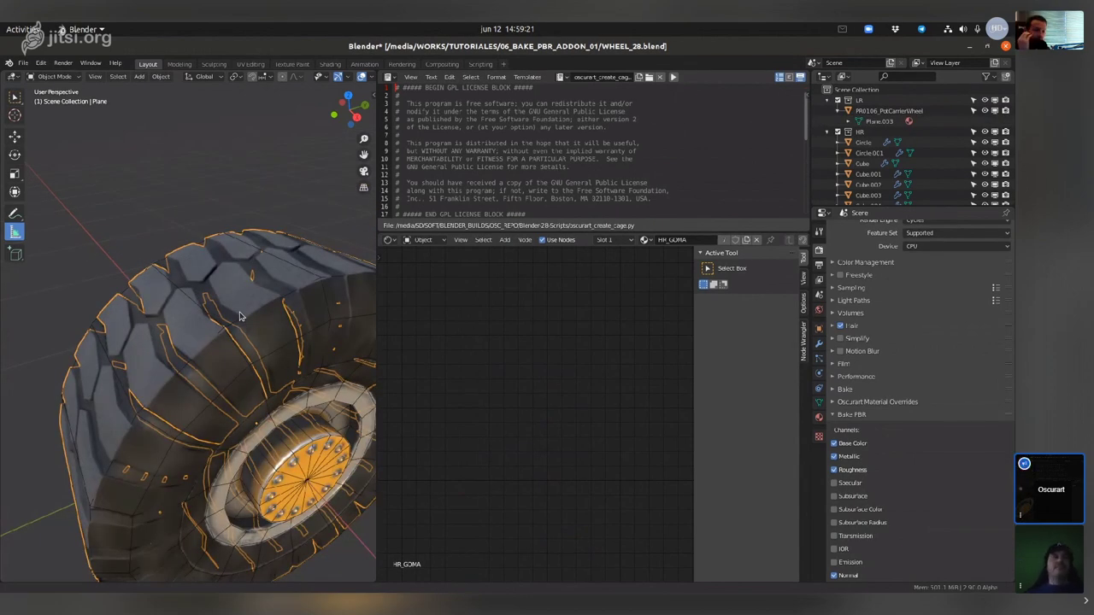
# Select the low-poly wheel PR0106_PotCarrierWheel and set its PBR bake size to 2048 by 2048
pyautogui.click(239, 316)
pyautogui.moveTo(240, 316); pyautogui.dragTo(248, 290, button='middle')
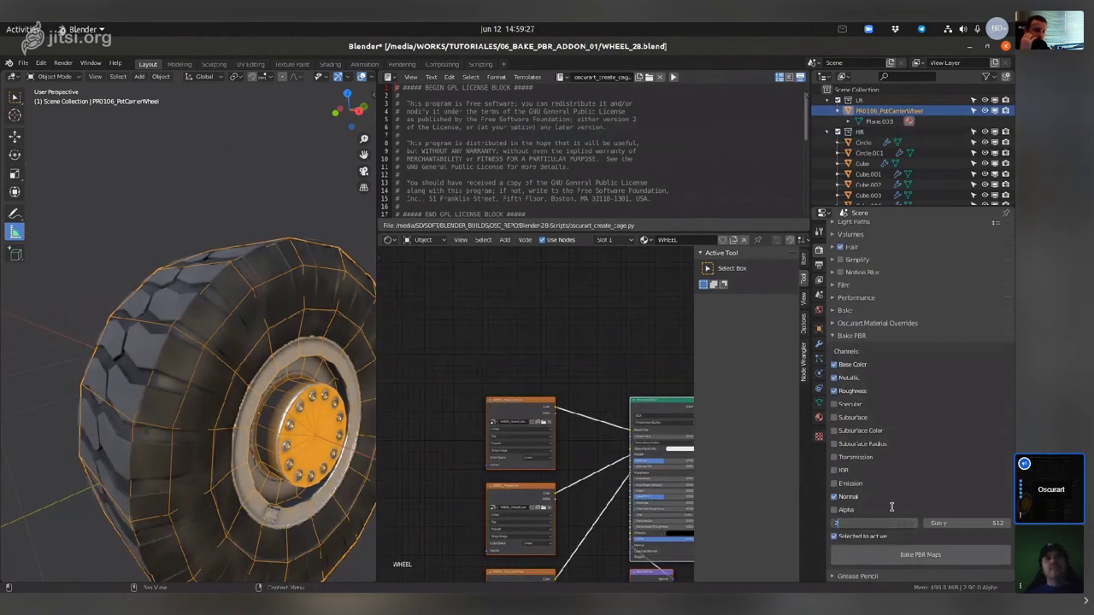
pyautogui.press('Return')
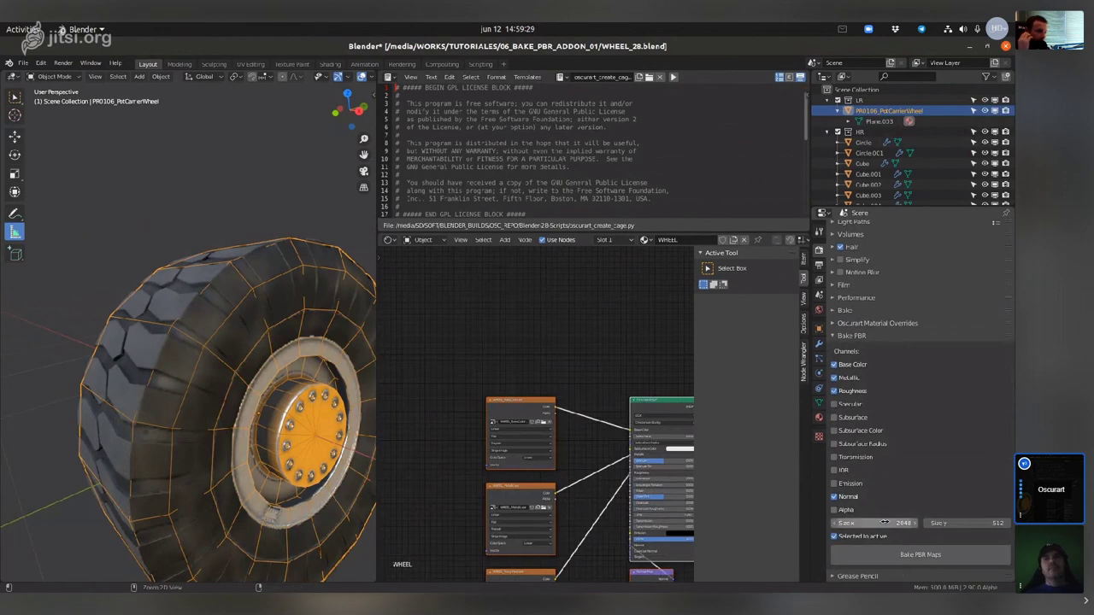
pyautogui.write('2048')
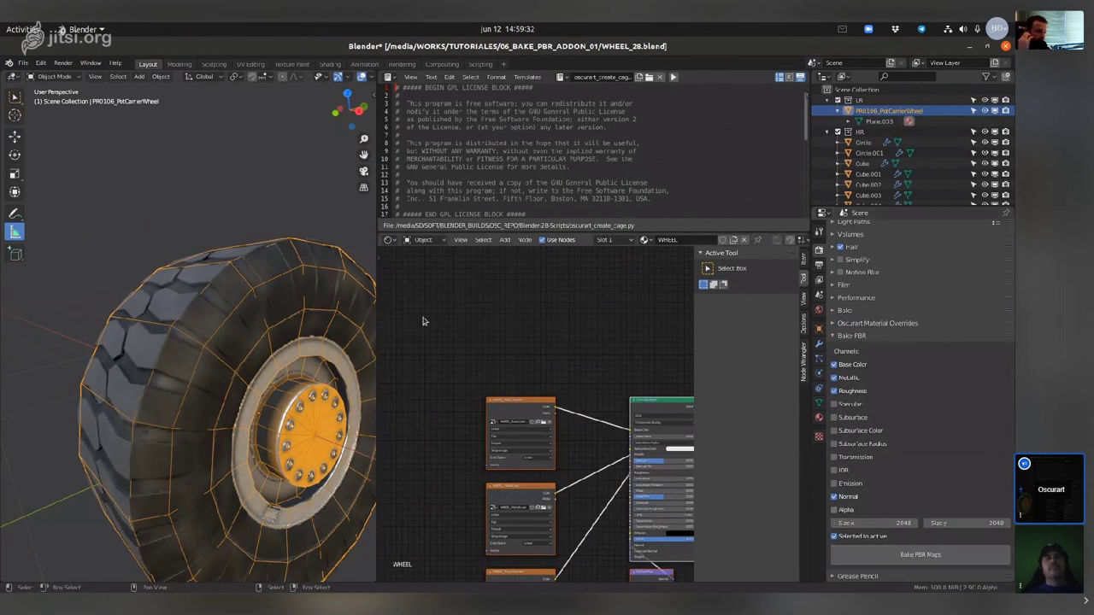
# Add all objects of the same type to the selection, bake the PBR maps, and switch to the terminal to follow the bake
pyautogui.hotkey('shift', 'g')
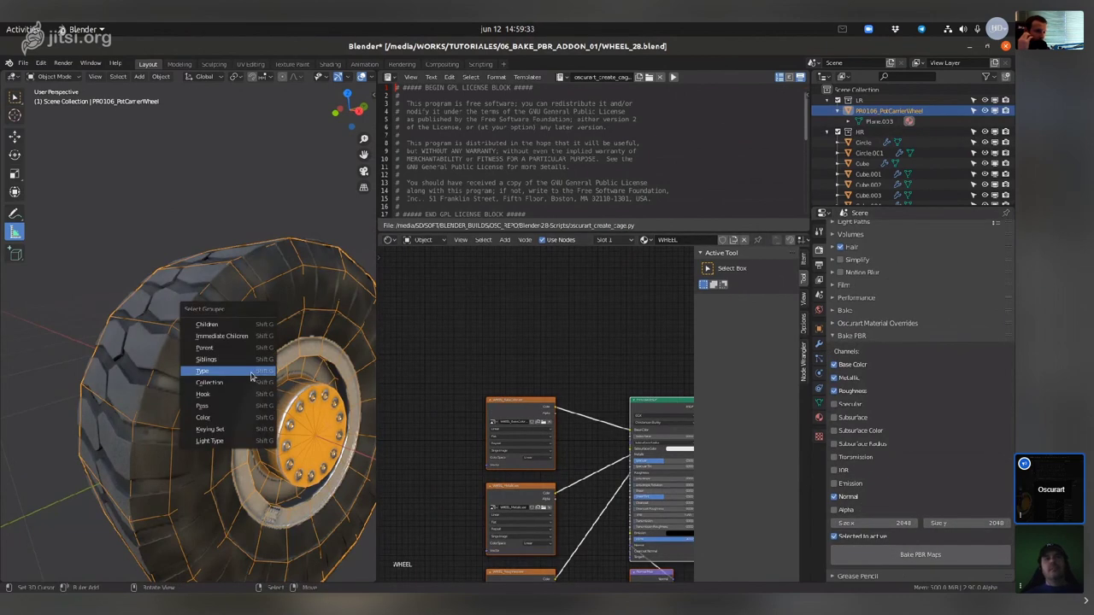
pyautogui.click(252, 373)
pyautogui.click(939, 555)
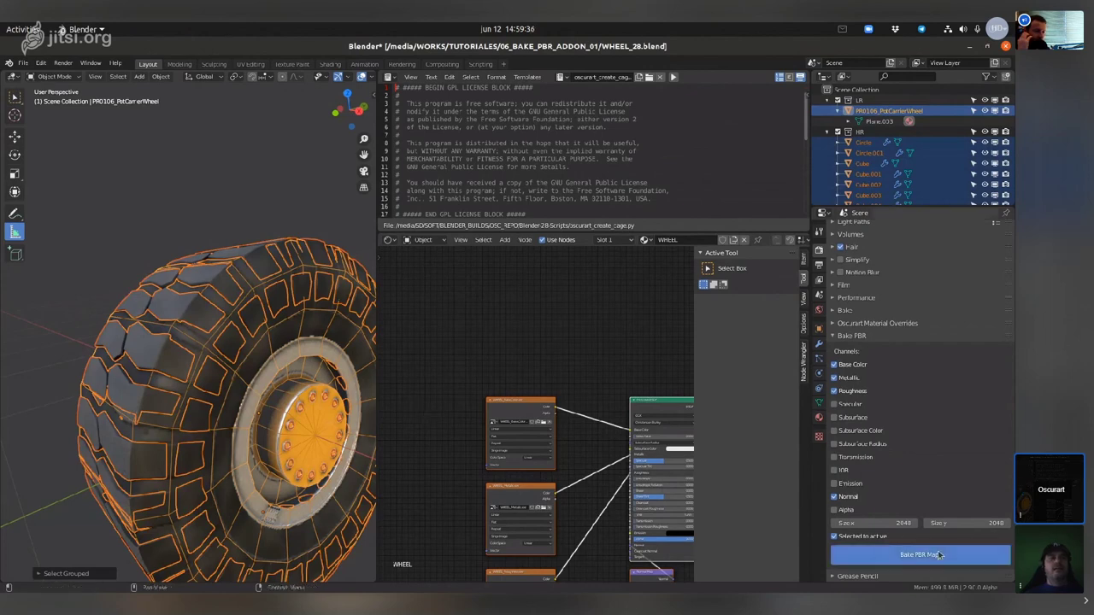
pyautogui.press('super')
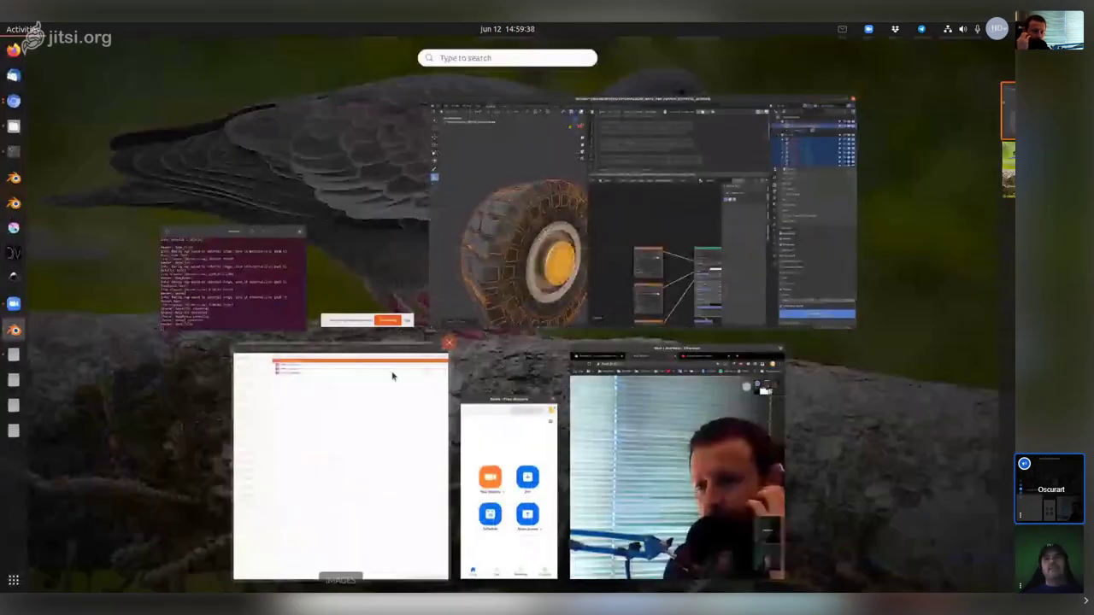
pyautogui.click(278, 287)
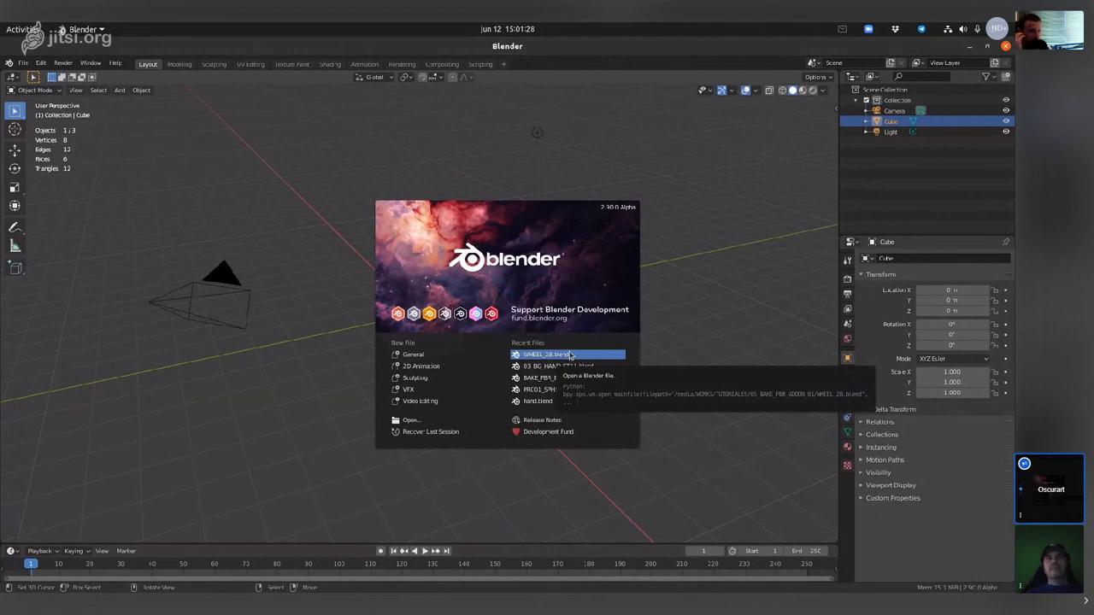
# Reopen the recent file WHEEL_28.blend in Blender
pyautogui.moveTo(255, 68)
pyautogui.click(571, 357)
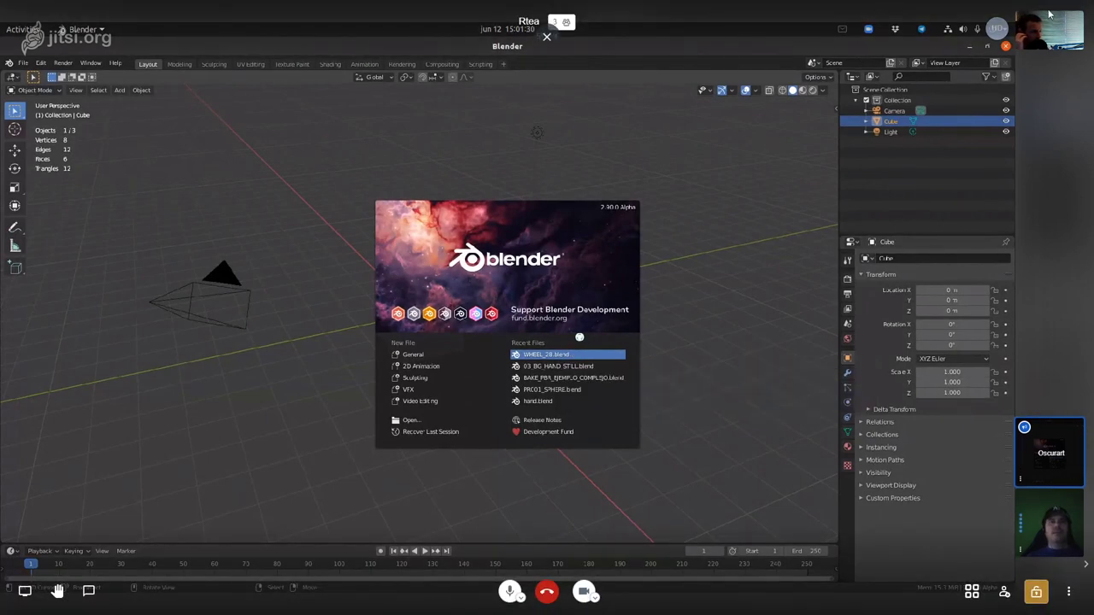
pyautogui.moveTo(1024, 20)
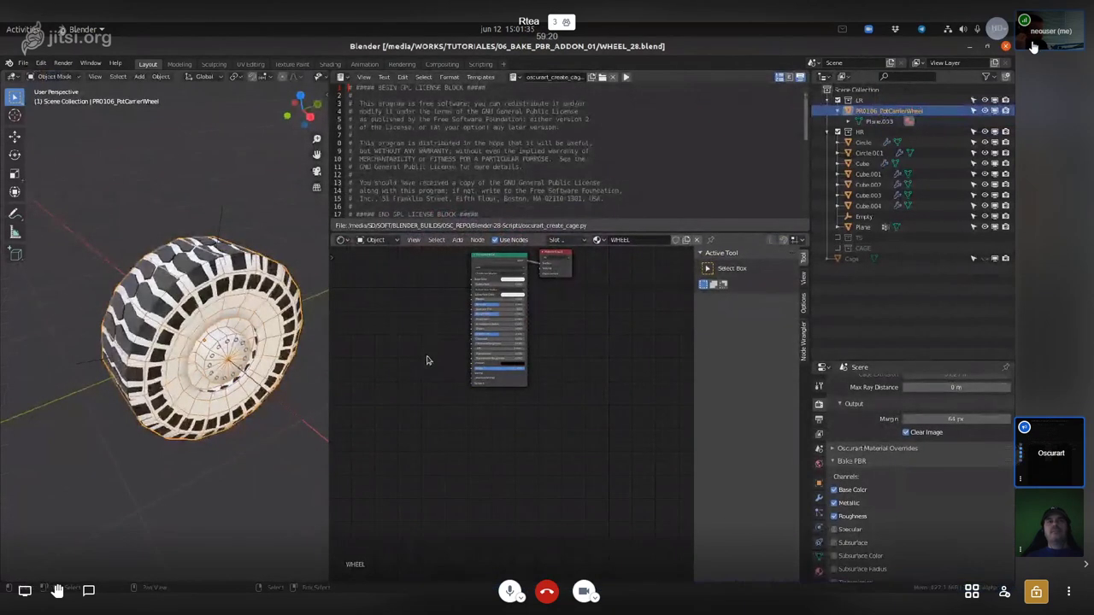
pyautogui.click(1033, 47)
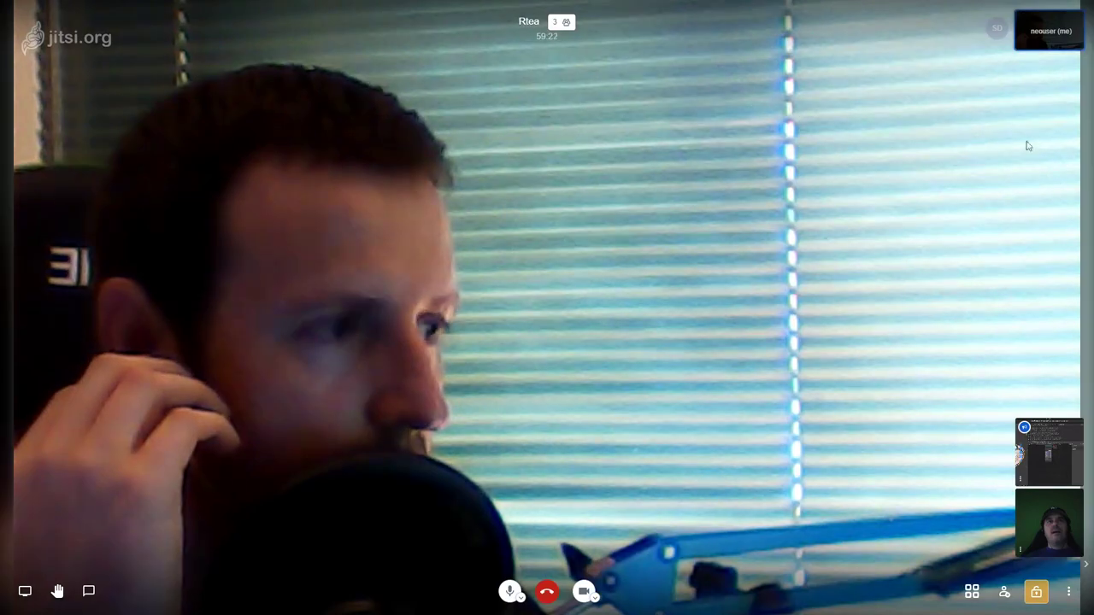
pyautogui.click(1048, 452)
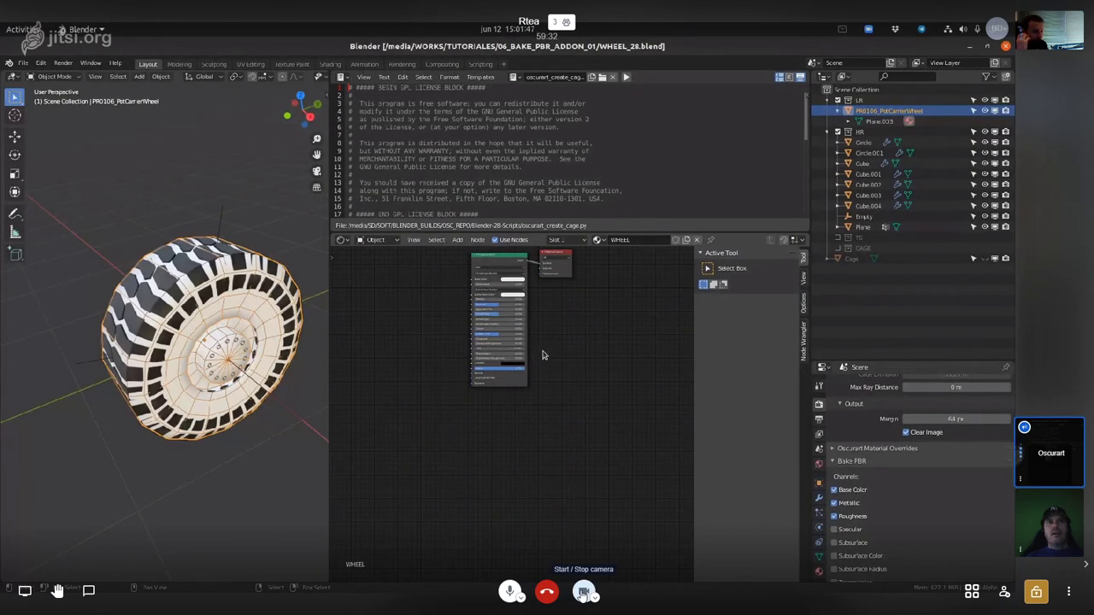
# Disable the HR collection and load the baked PBR maps into the low-poly wheel's WHEEL material
pyautogui.click(838, 132)
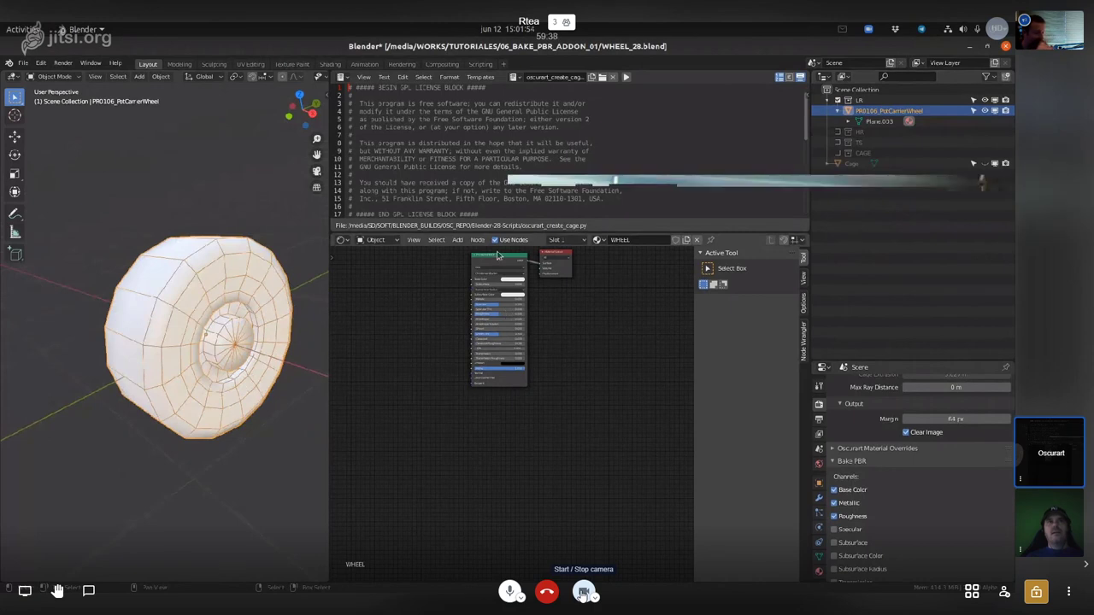
pyautogui.press('F3')
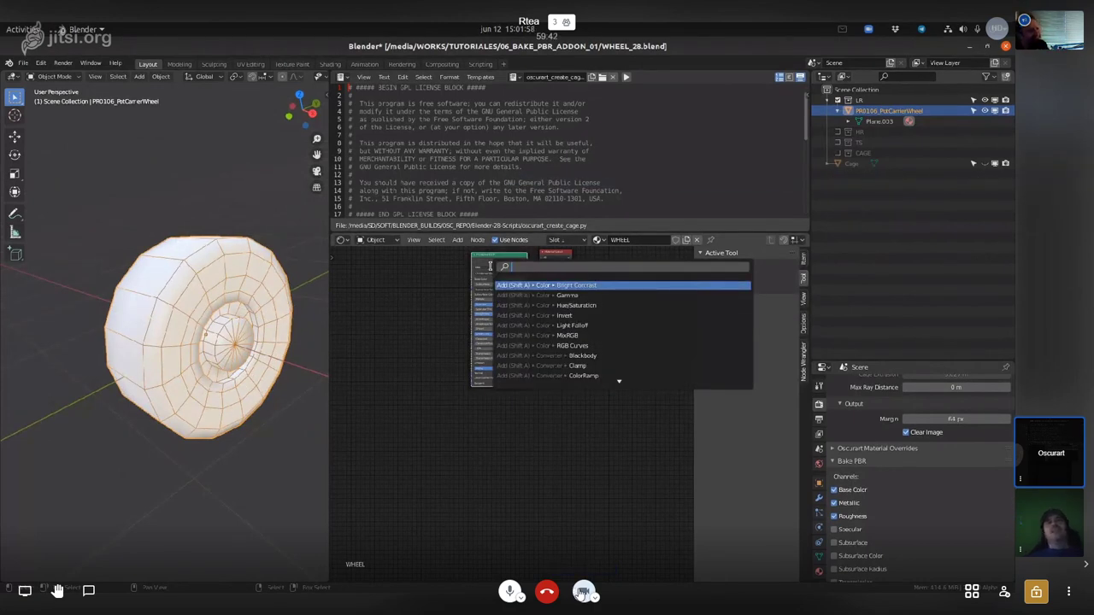
pyautogui.write('load')
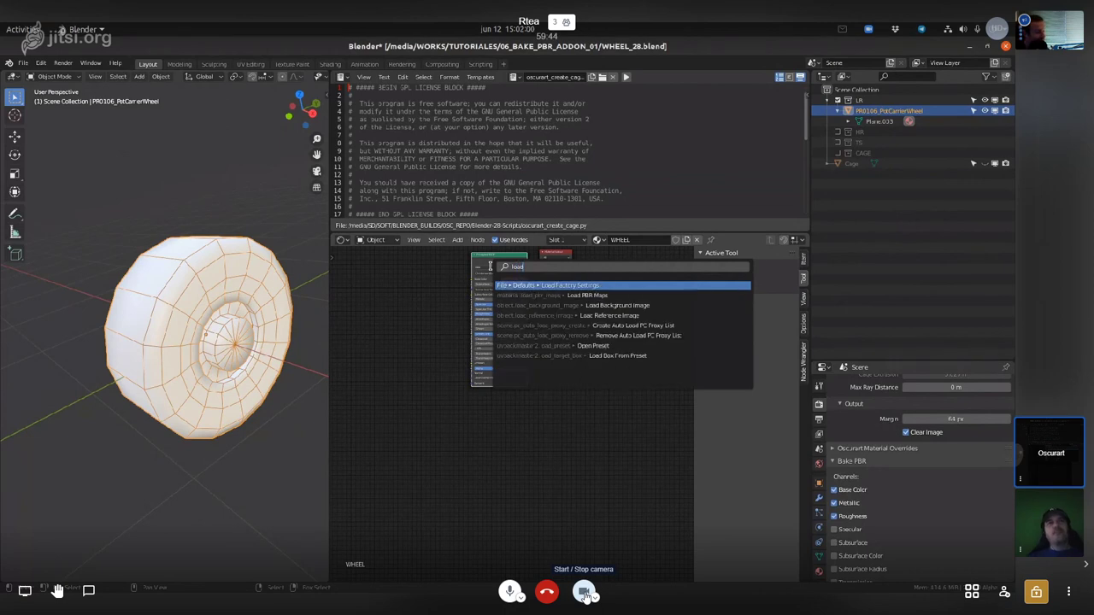
pyautogui.press('Down')
pyautogui.press('Return')
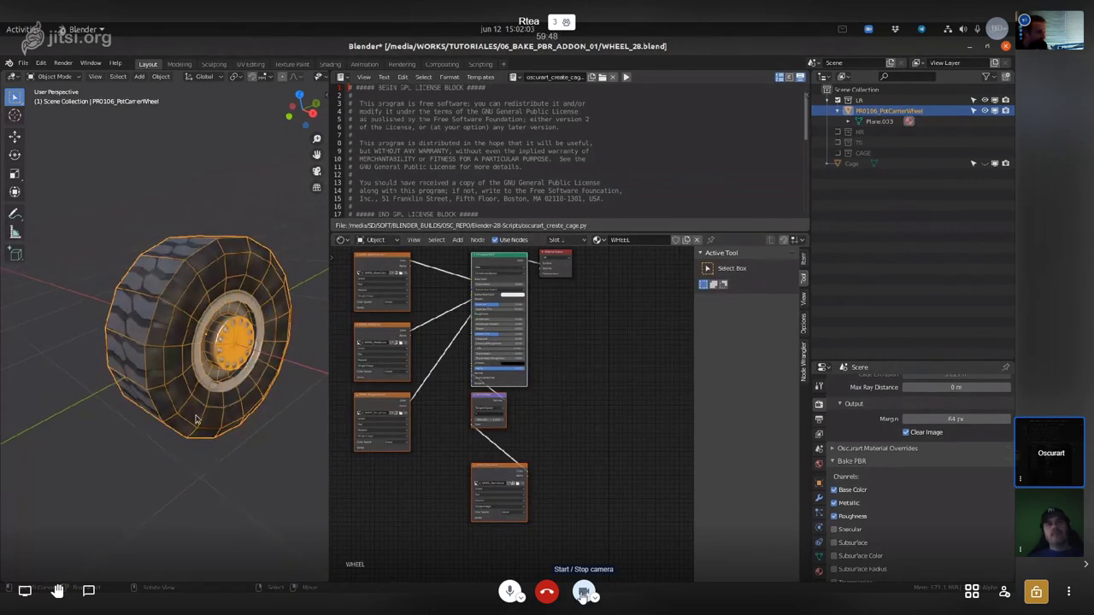
# Maximize the 3D view and examine the baked tread, rim and hub bolts of the low-poly wheel from several angles
pyautogui.moveTo(218, 322); pyautogui.dragTo(209, 376, button='middle')
pyautogui.hotkey('ctrl', 'space')
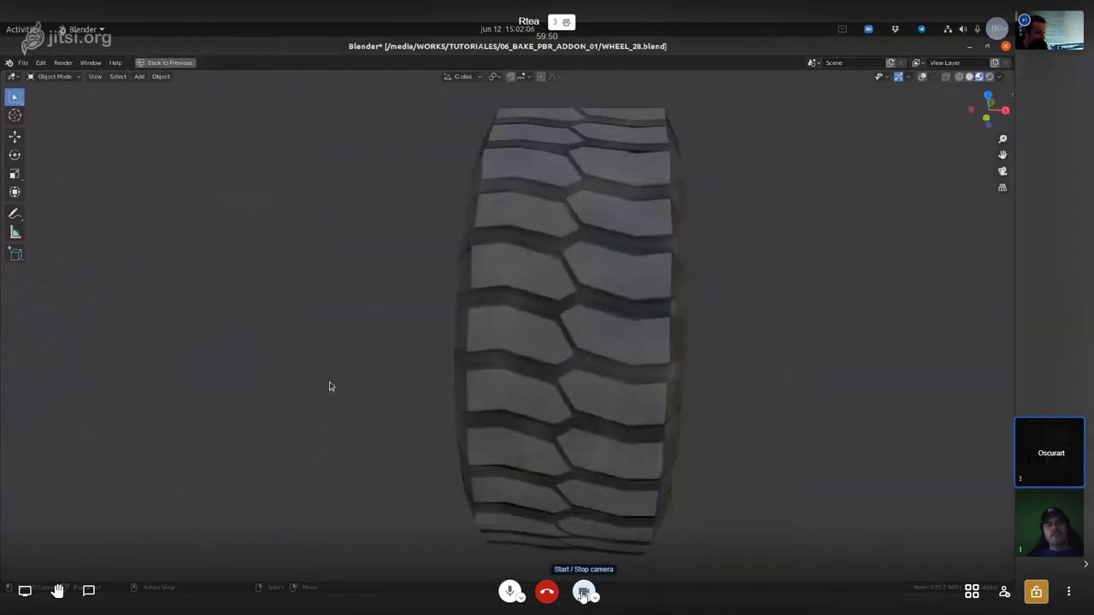
pyautogui.moveTo(330, 384); pyautogui.dragTo(548, 323, button='middle')
pyautogui.scroll(5, 548, 322)
pyautogui.click(583, 591)
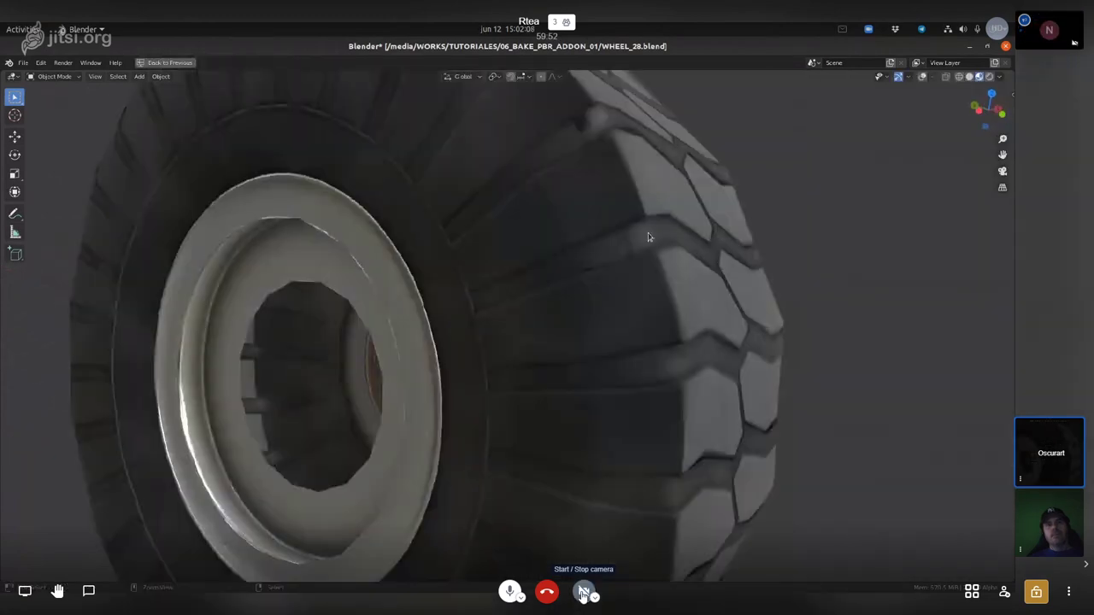
pyautogui.scroll(-4, 582, 296)
pyautogui.moveTo(645, 312); pyautogui.dragTo(525, 310, button='middle')
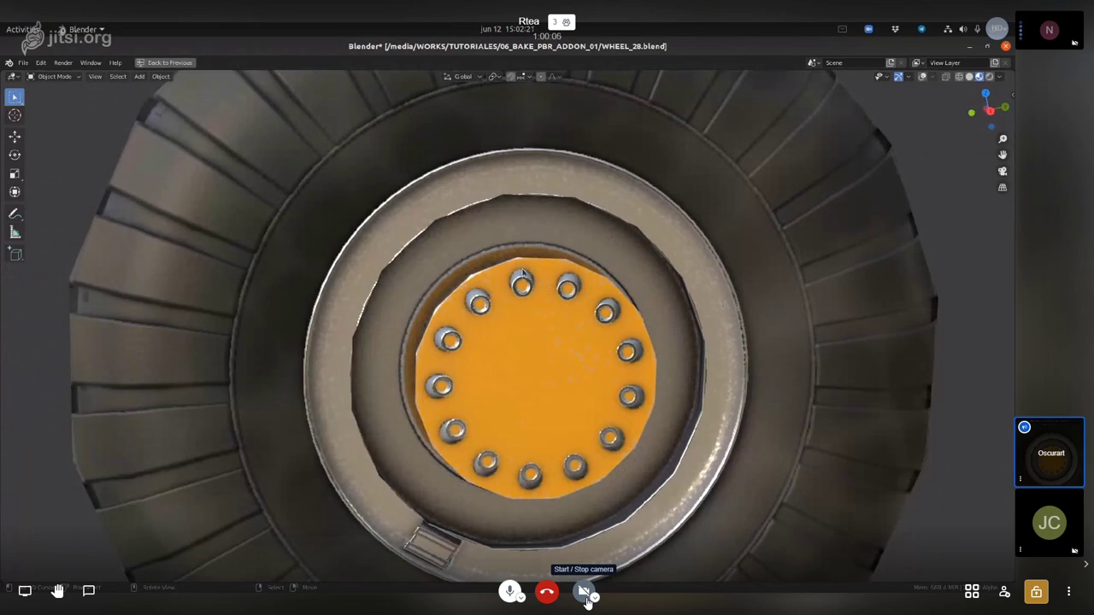
pyautogui.moveTo(523, 272); pyautogui.dragTo(535, 222, button='middle')
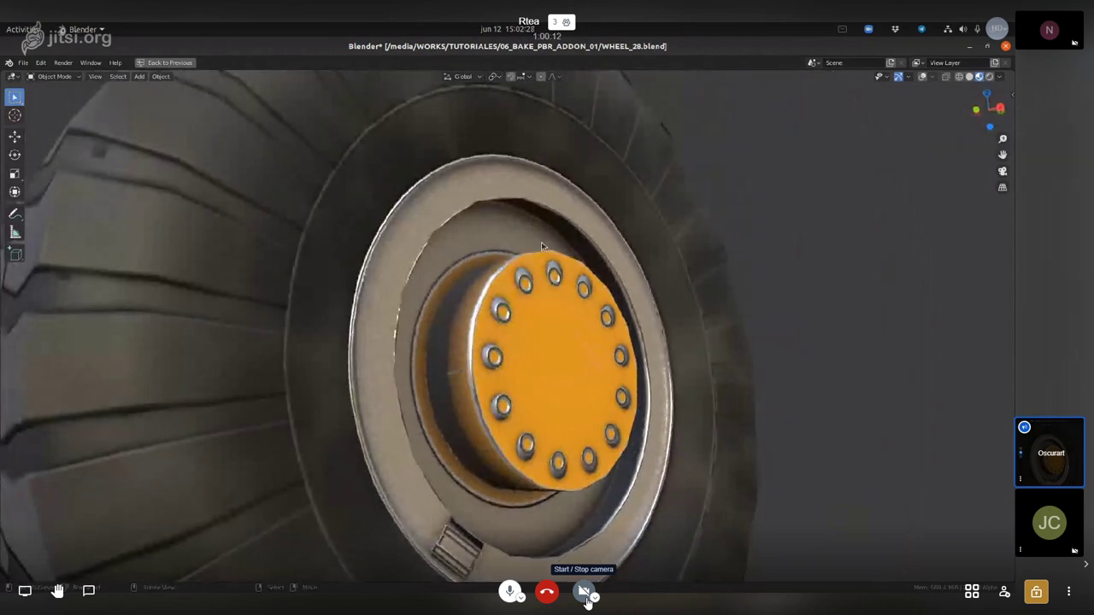
pyautogui.moveTo(541, 242); pyautogui.dragTo(485, 325, button='middle')
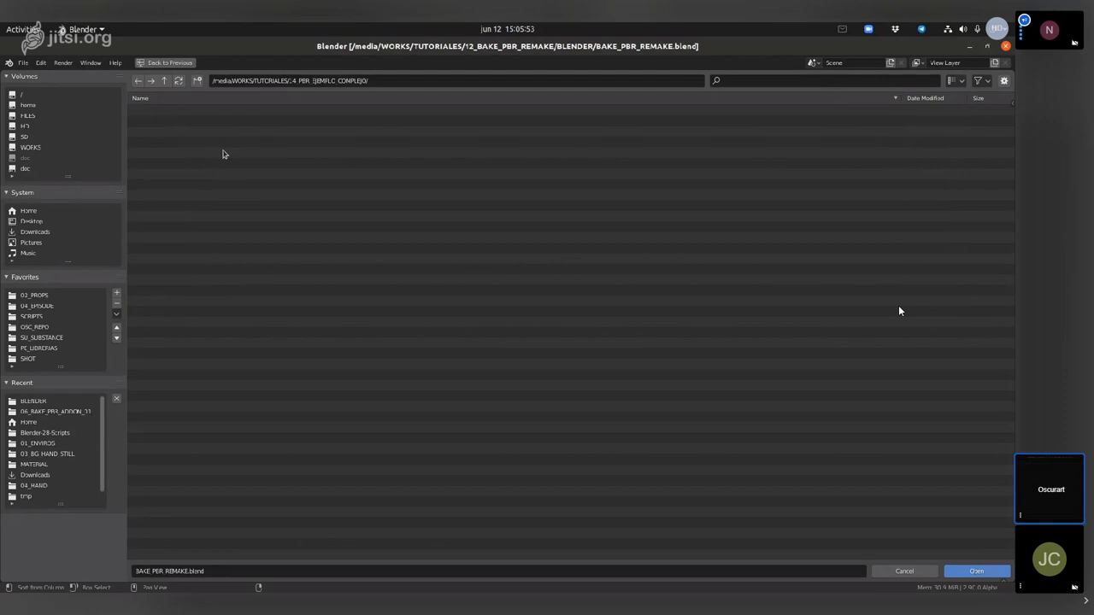
# Open BAKE_PBR_EJEMPLO_COMPLEJO.blend, and check the 17_BAKE_PBR_SHELL folder for another example file
pyautogui.press('Return')
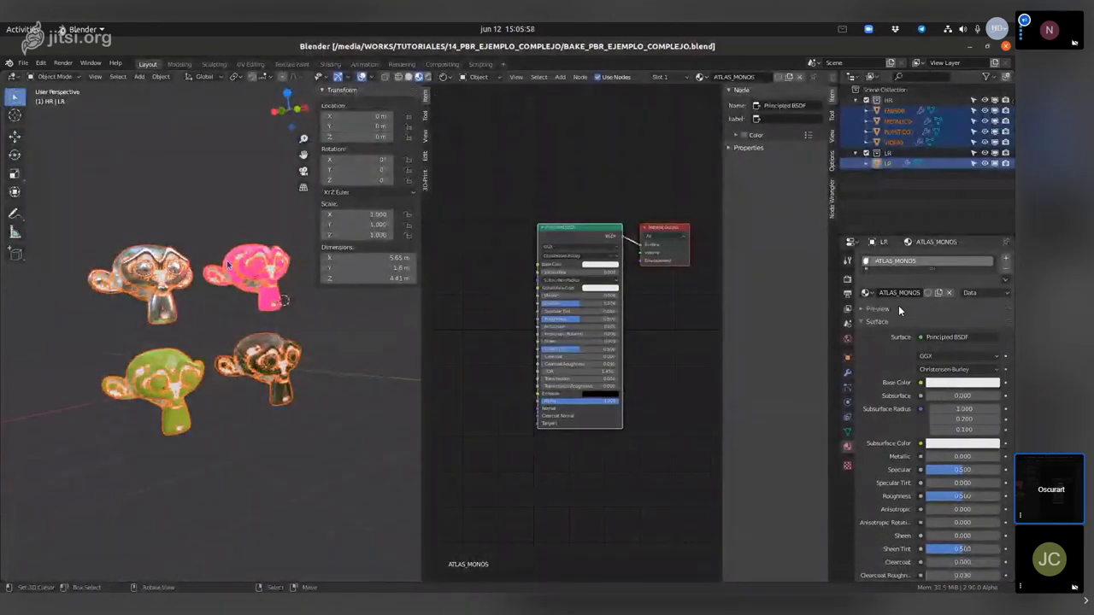
pyautogui.hotkey('ctrl', 'o')
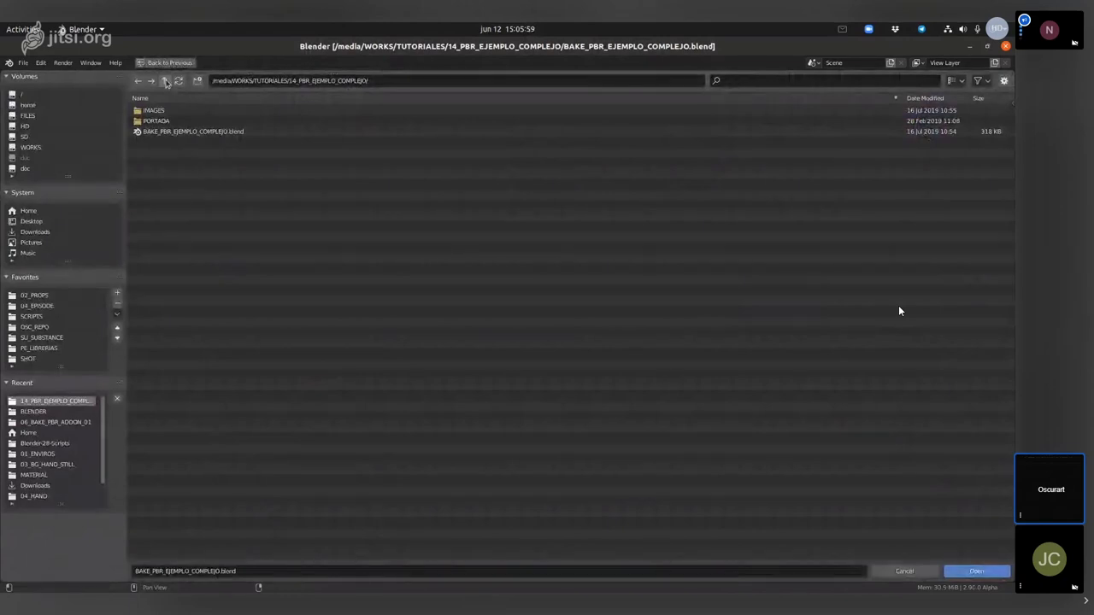
pyautogui.click(165, 80)
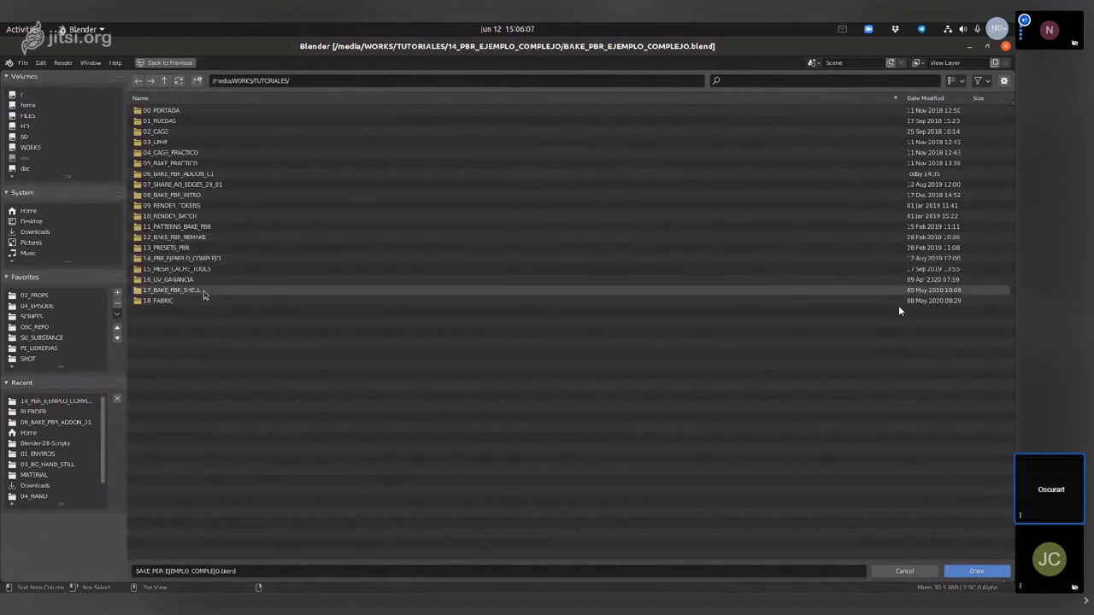
pyautogui.doubleClick(206, 292)
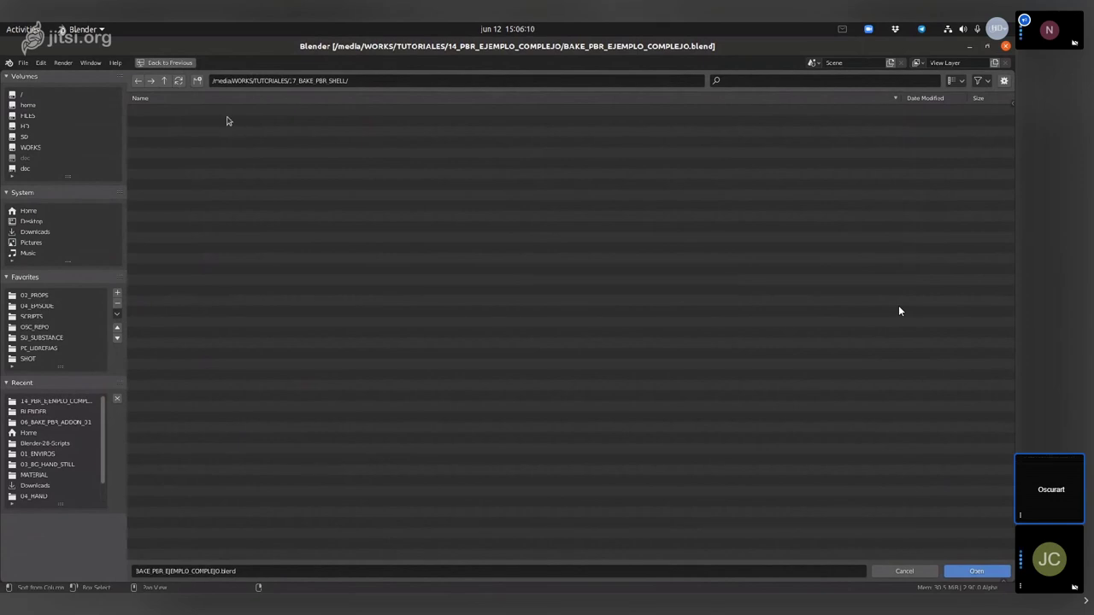
pyautogui.click(165, 80)
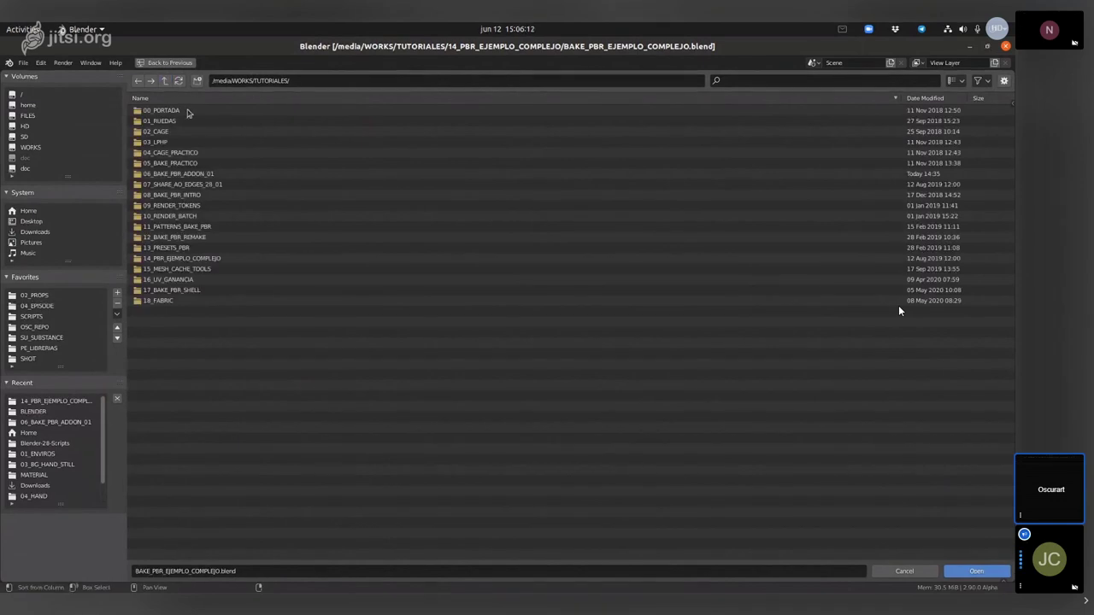
# Open 02_CAGE.blend from the MODELER subfolder of 02_CAGE
pyautogui.doubleClick(188, 133)
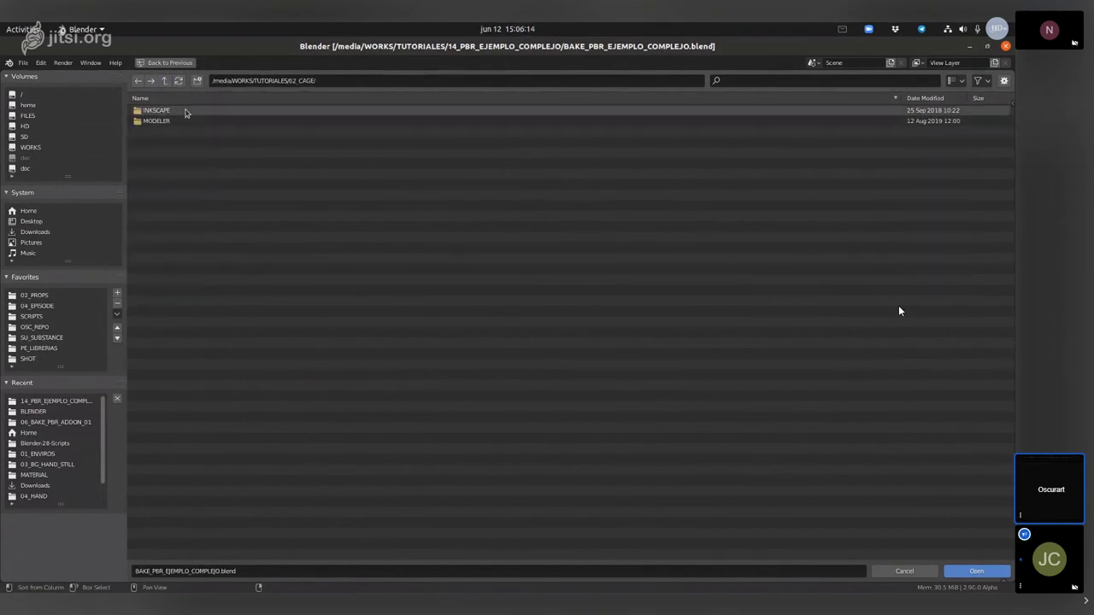
pyautogui.doubleClick(186, 122)
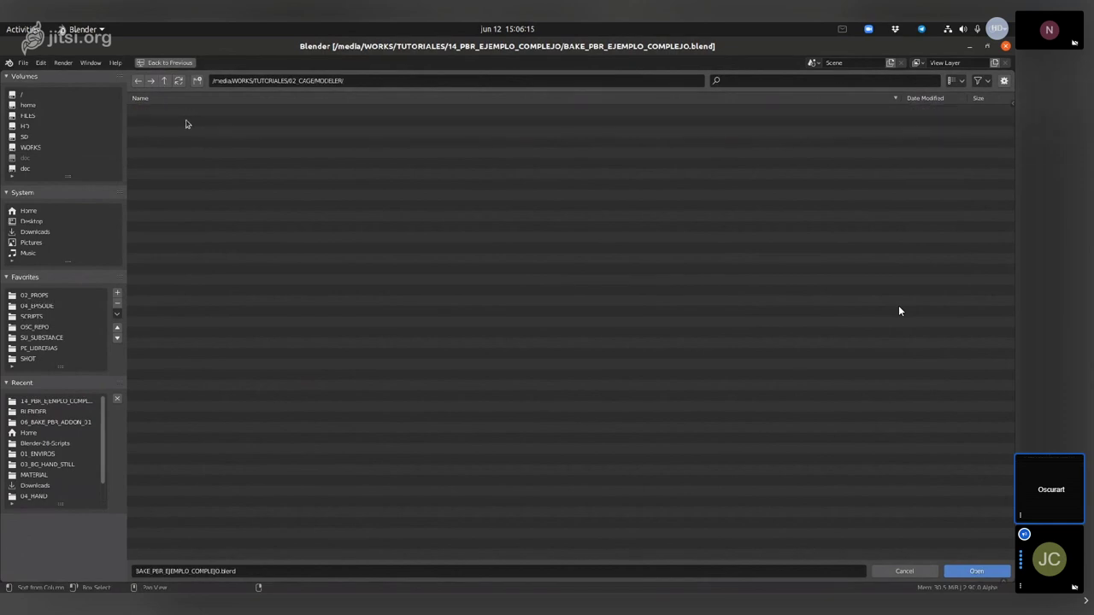
pyautogui.doubleClick(186, 123)
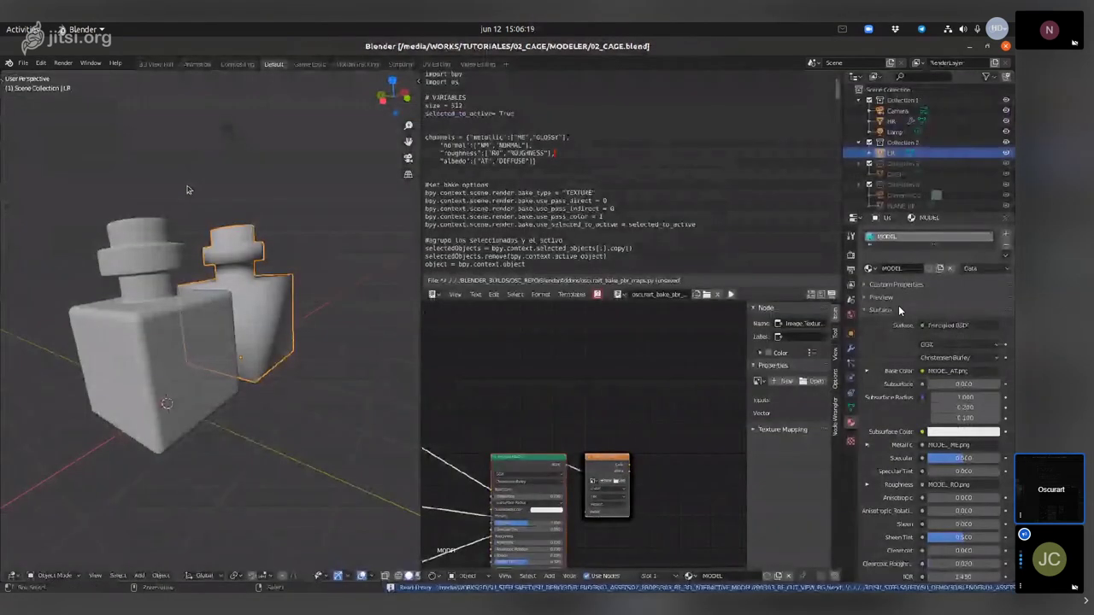
# Look through the 05_BAKE_PRACTICO folder under TUTORIALES for another baking example file
pyautogui.hotkey('ctrl', 'o')
pyautogui.press('BackSpace')
pyautogui.press('BackSpace')
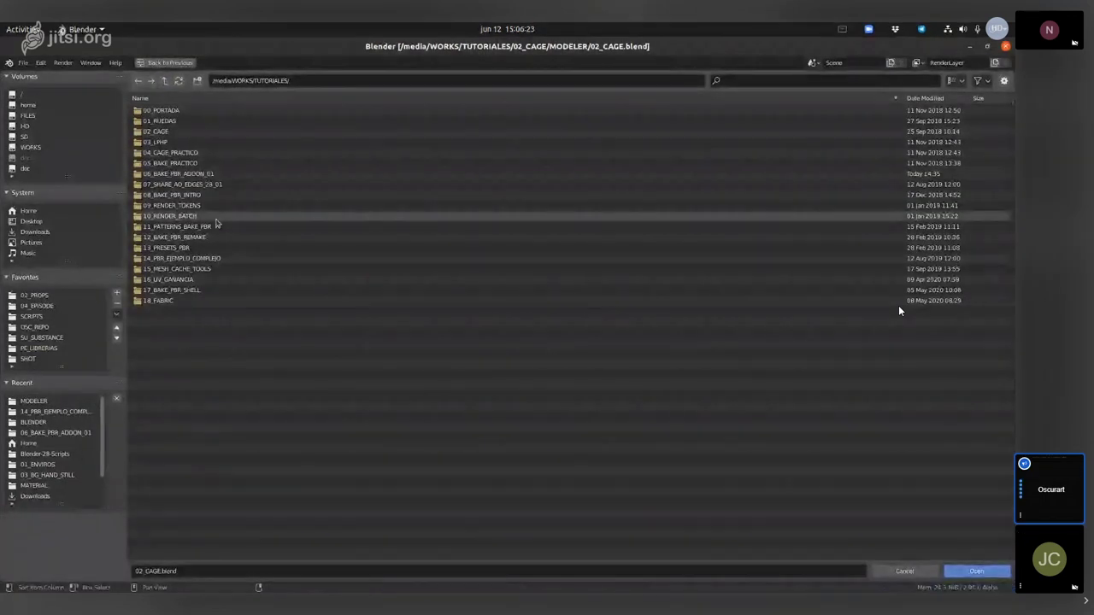
pyautogui.doubleClick(220, 166)
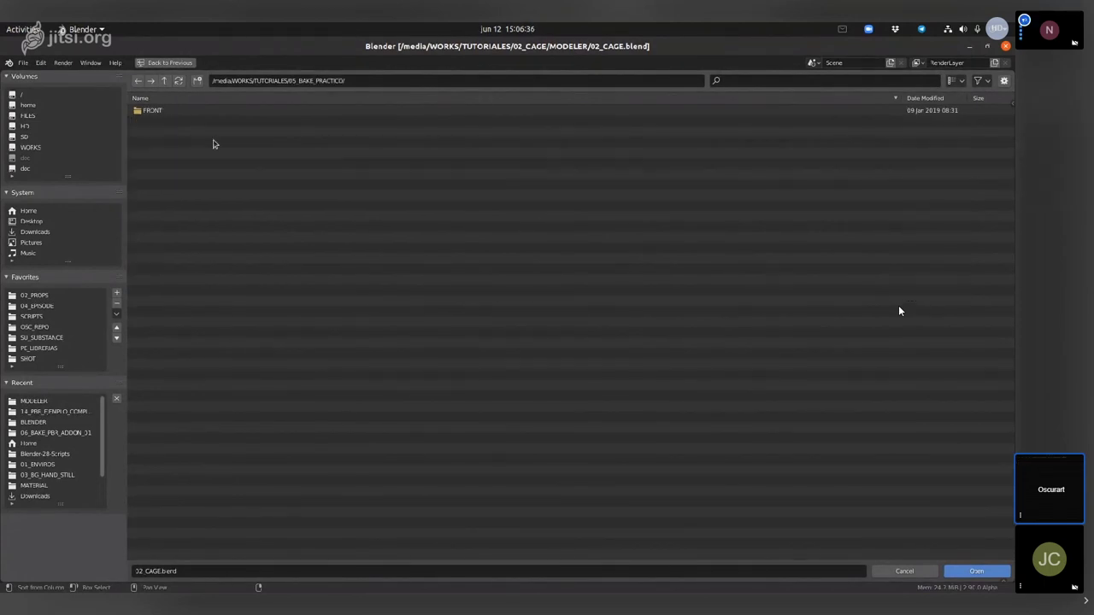
pyautogui.click(210, 111)
pyautogui.click(164, 81)
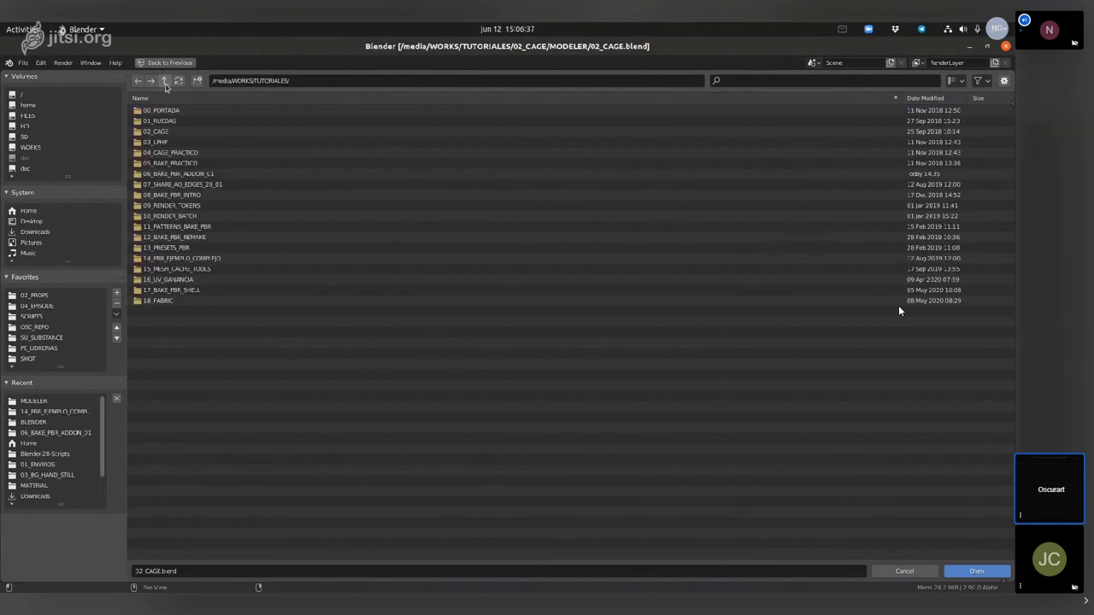
pyautogui.click(212, 164)
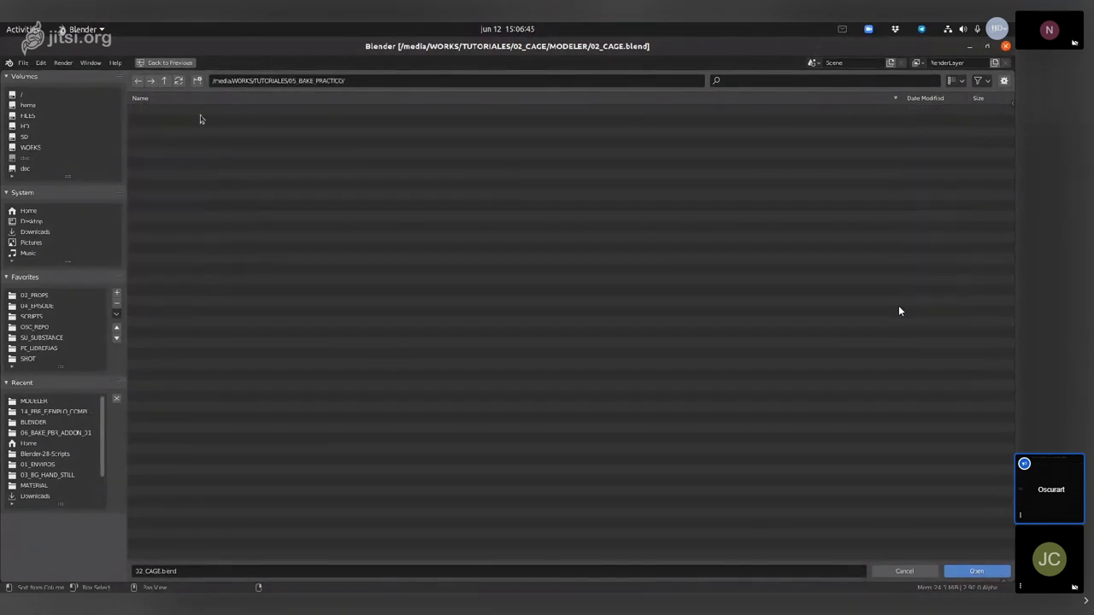
pyautogui.click(164, 81)
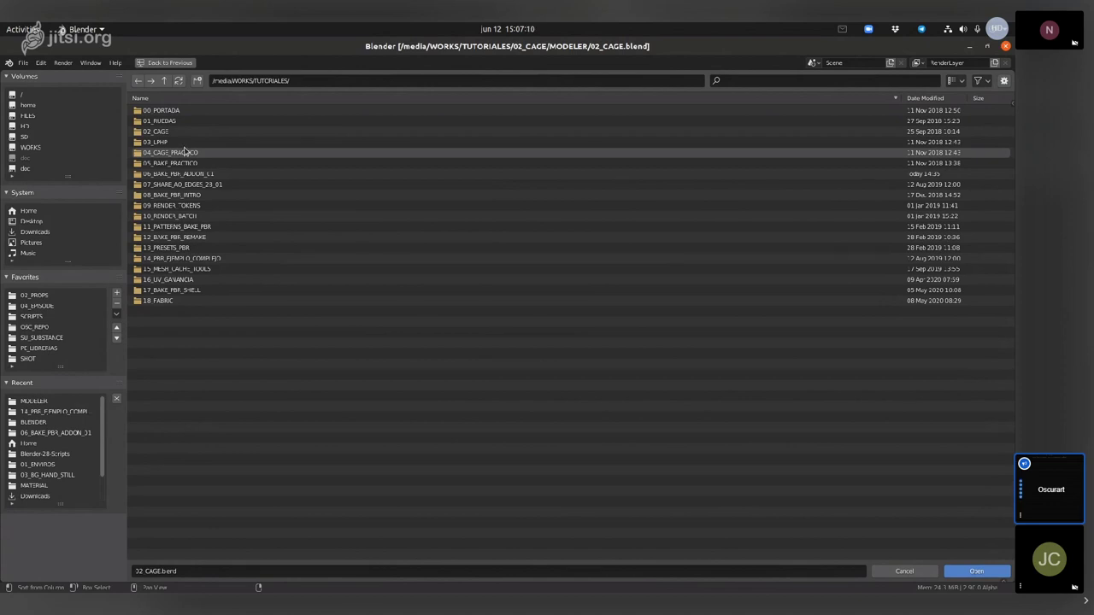
# Check the 08_BAKE_PBR_INTRO, 11_PATTERNS_BAKE_PBR and 17_BAKE_PBR_SHELL folders for example files
pyautogui.doubleClick(214, 195)
pyautogui.doubleClick(206, 112)
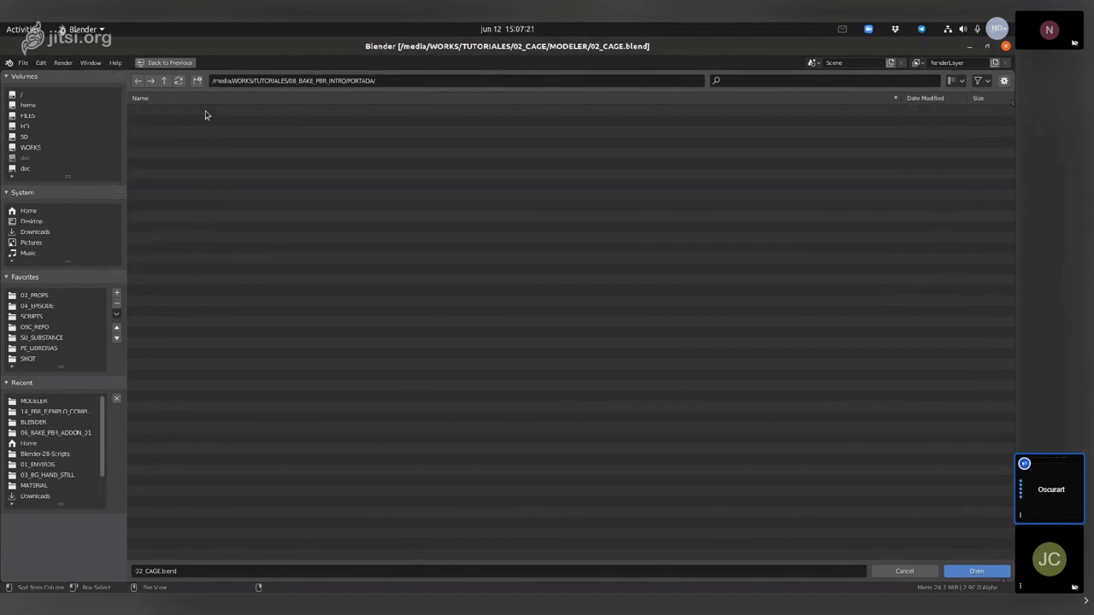
pyautogui.doubleClick(165, 81)
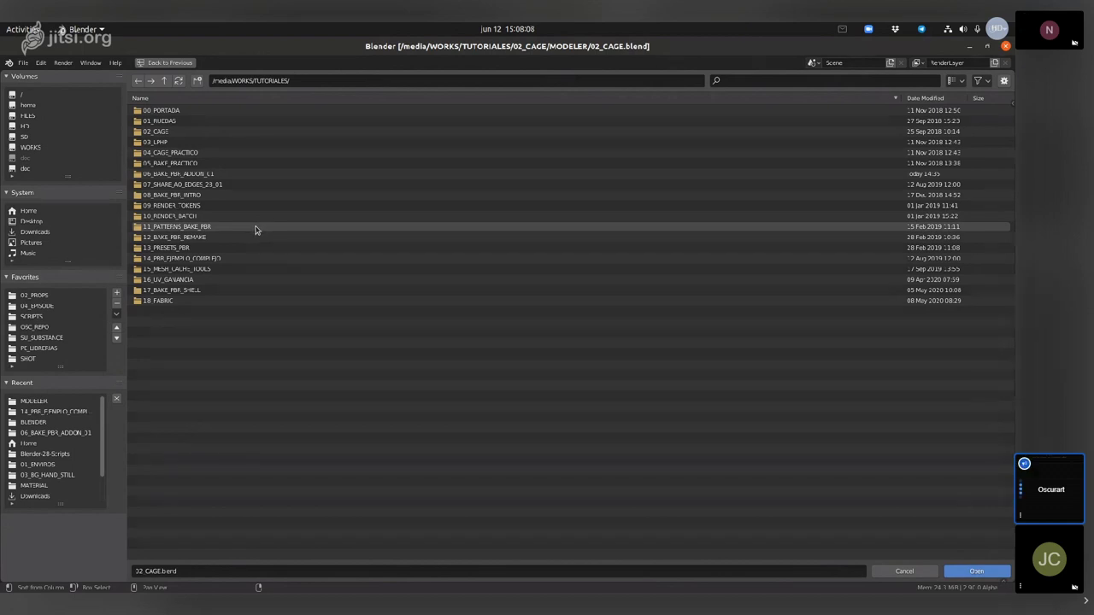
pyautogui.doubleClick(255, 227)
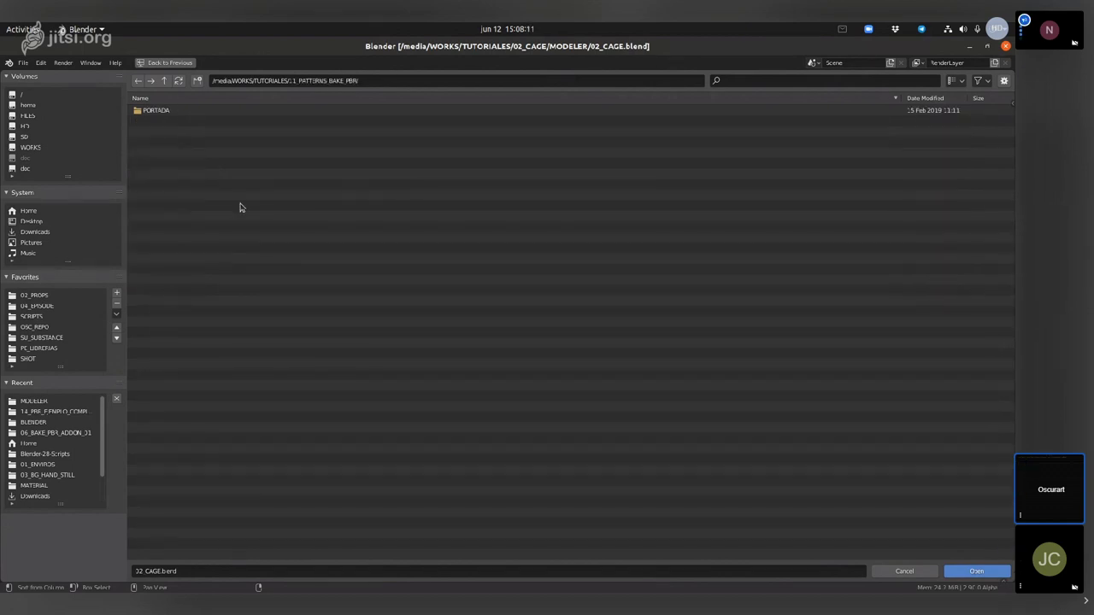
pyautogui.doubleClick(176, 112)
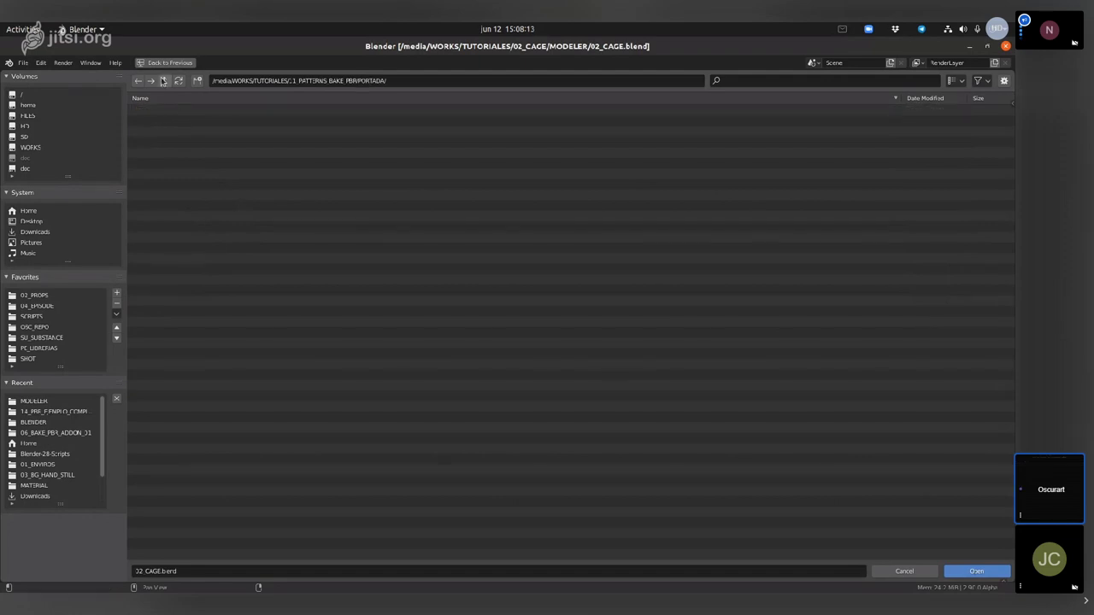
pyautogui.doubleClick(164, 80)
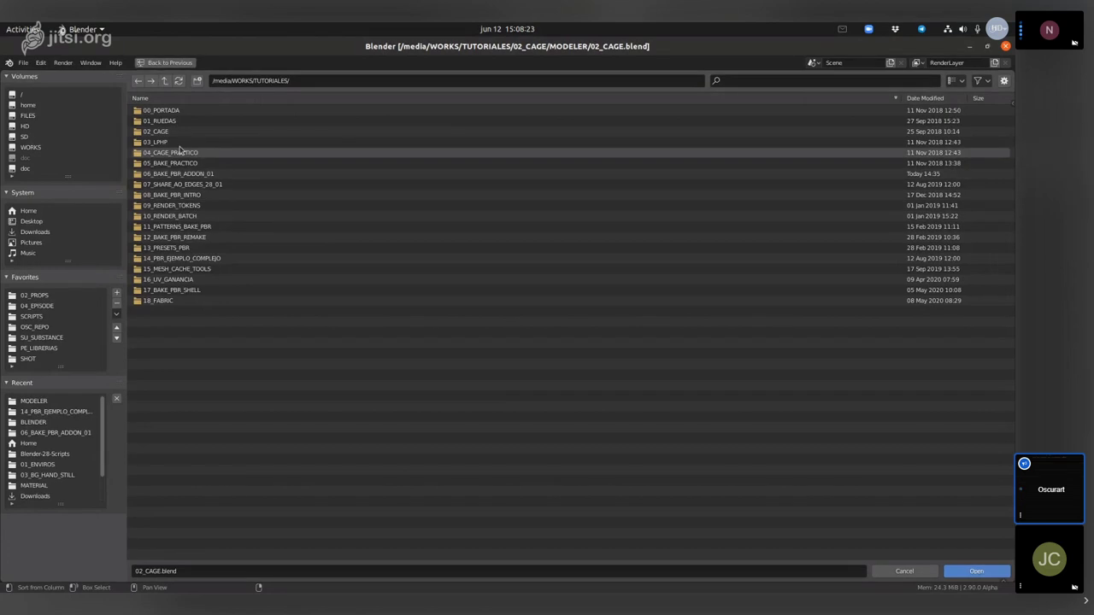
pyautogui.doubleClick(201, 290)
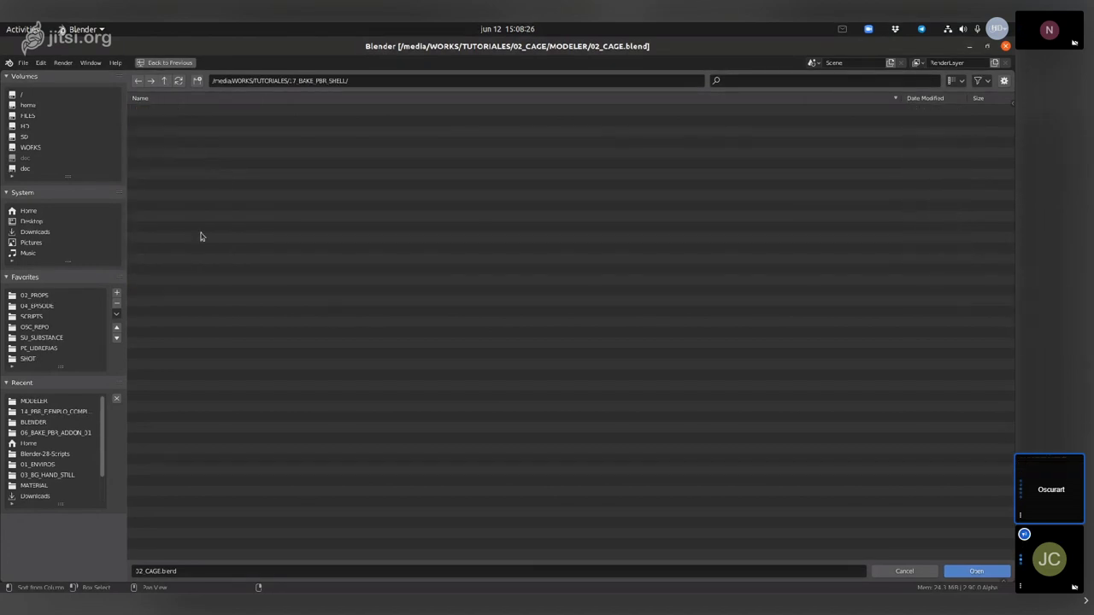
pyautogui.click(165, 81)
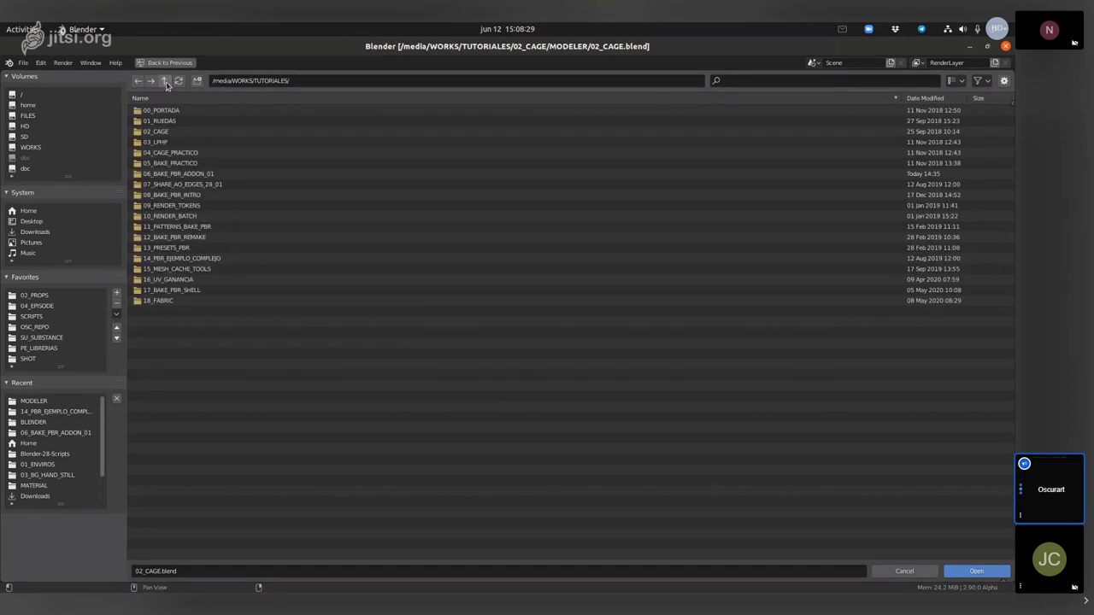
# Open FABRIC_1.blend from the BLENDER subfolder of 18_FABRIC
pyautogui.doubleClick(188, 303)
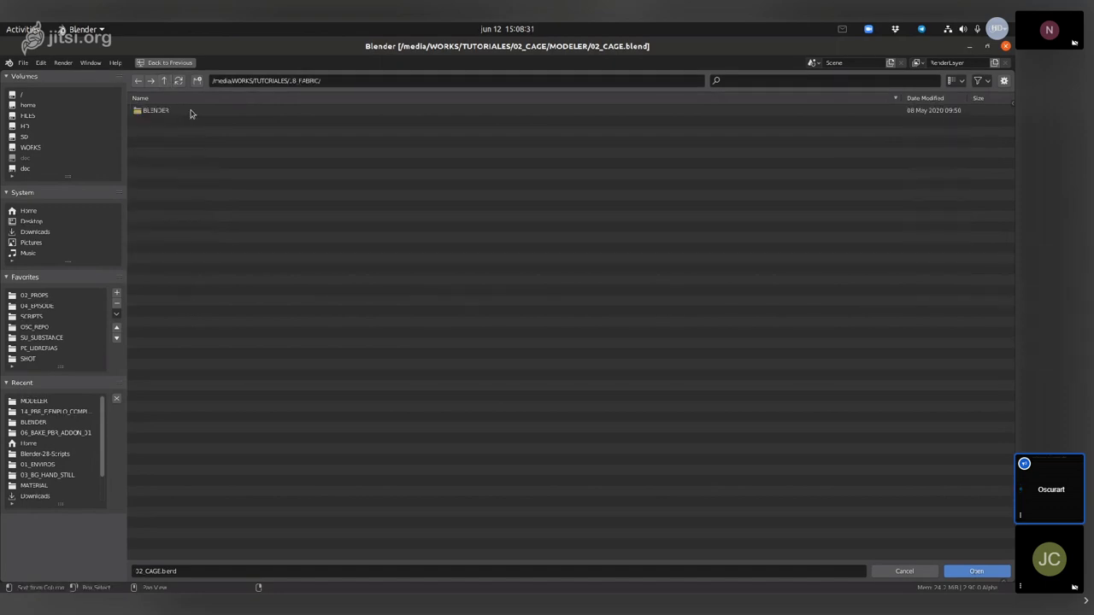
pyautogui.doubleClick(190, 111)
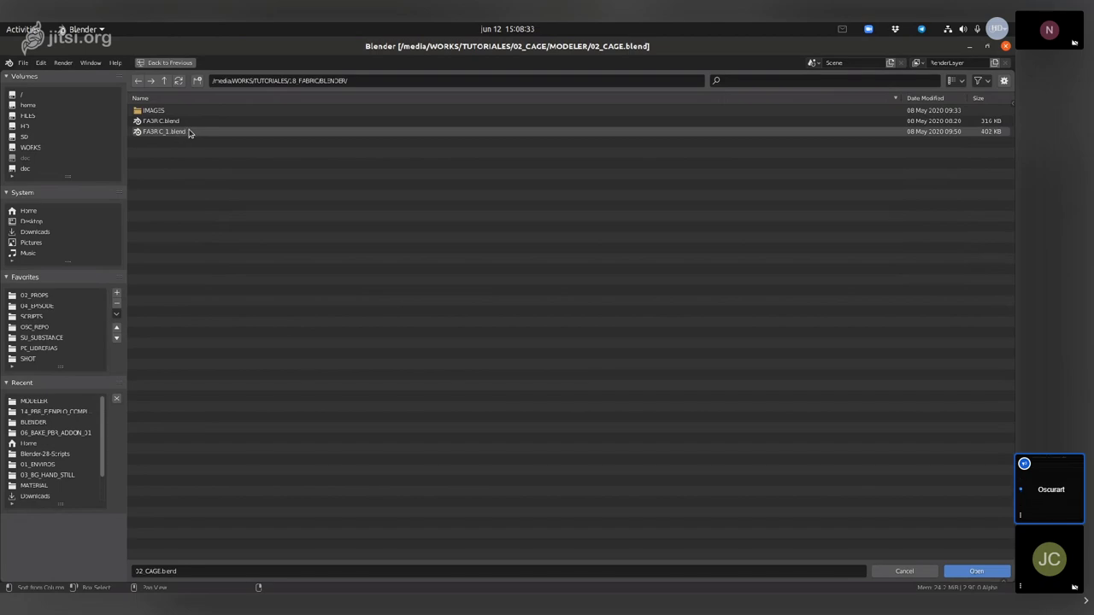
pyautogui.doubleClick(190, 132)
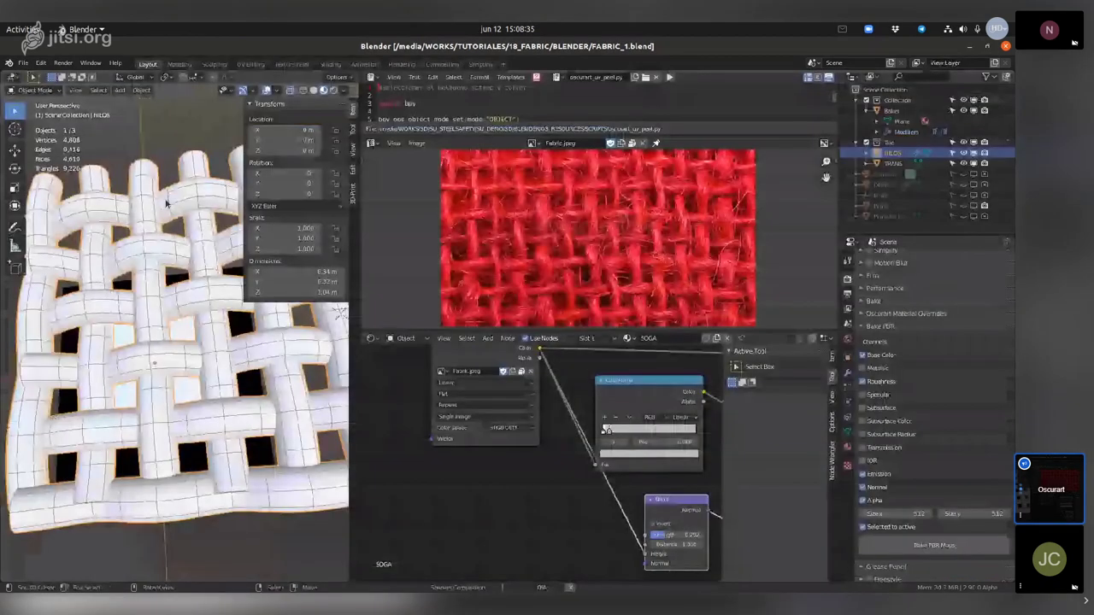
# Examine the woven thread model from above and from the side, and inspect the material nodes of the Baker plane
pyautogui.moveTo(166, 202); pyautogui.dragTo(164, 406, button='middle')
pyautogui.click(168, 382)
pyautogui.press('KP_7')
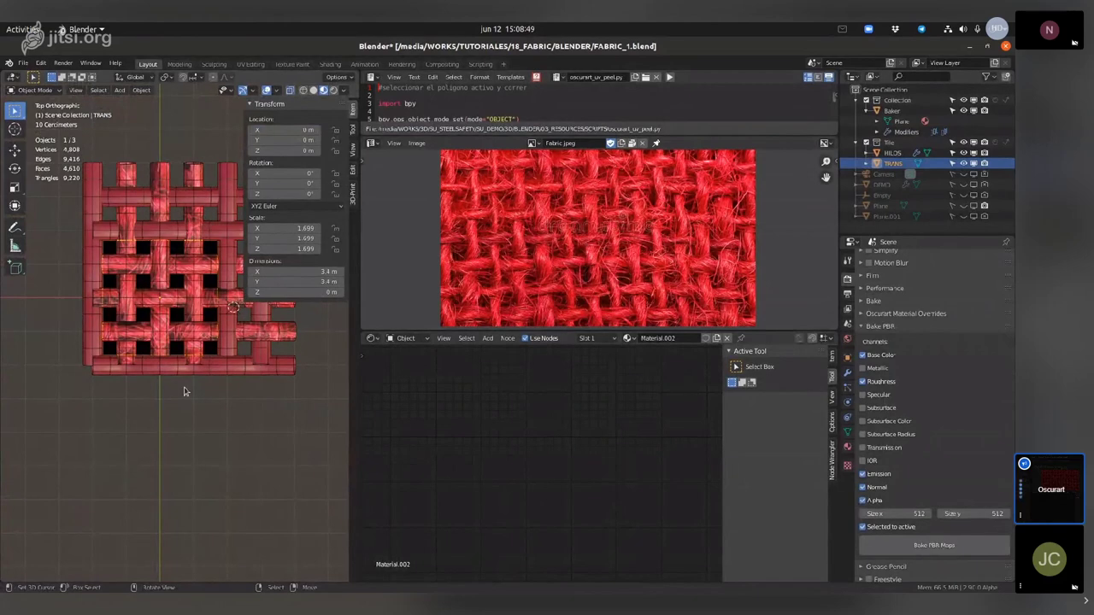
pyautogui.moveTo(188, 232); pyautogui.dragTo(178, 291, button='middle')
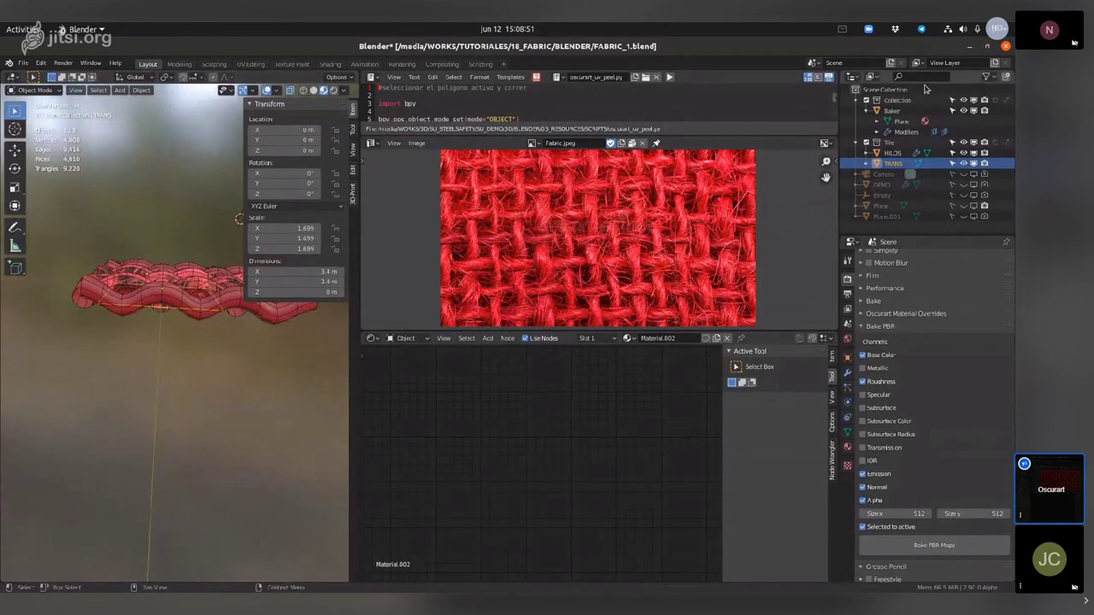
pyautogui.click(892, 110)
pyautogui.scroll(-6, 539, 428)
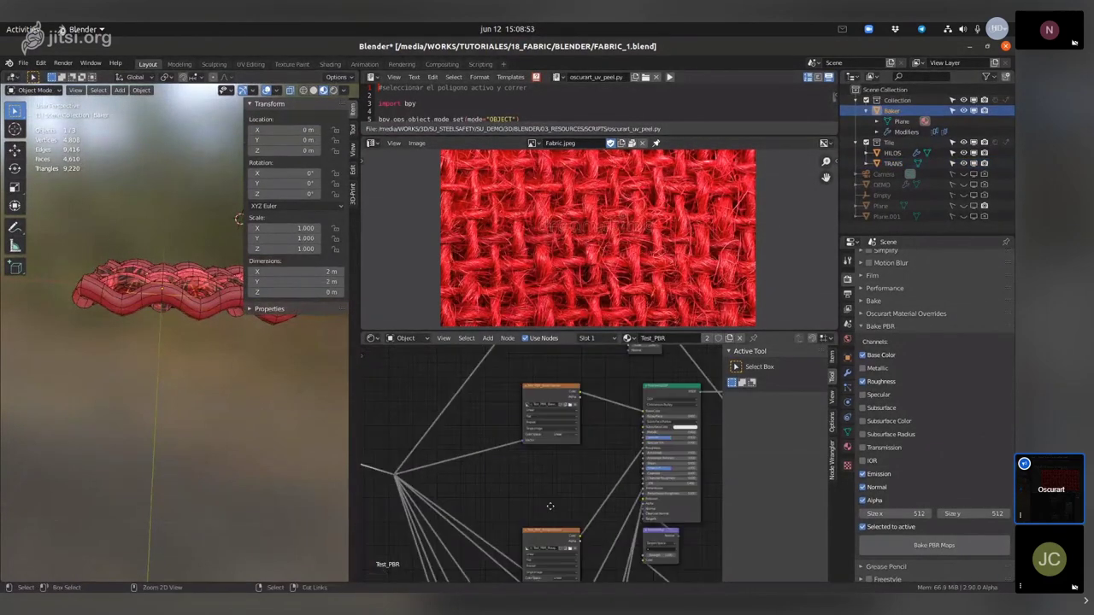
pyautogui.moveTo(532, 410); pyautogui.dragTo(559, 522, button='middle')
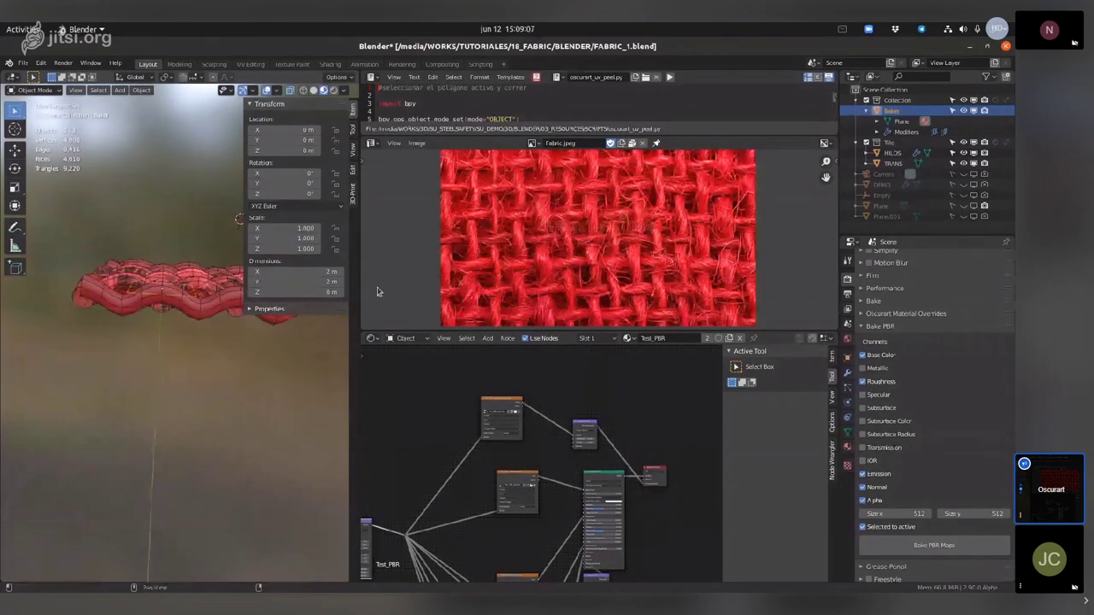
# Select HILOS and TRANS with Baker as the active object, check the render sampling settings, and bake the PBR maps
pyautogui.click(893, 152)
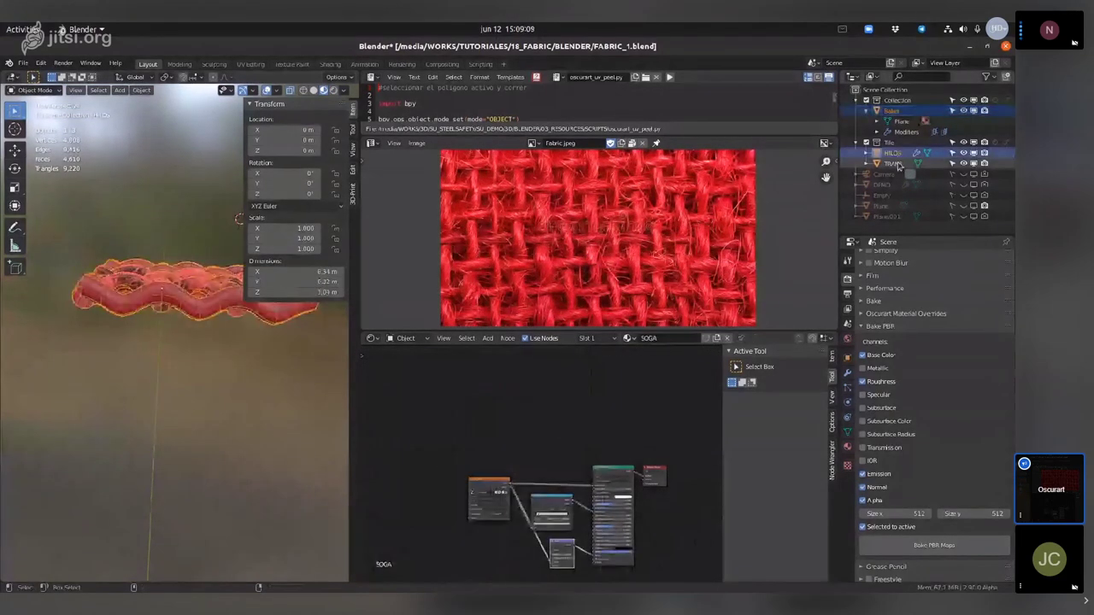
pyautogui.keyDown('ctrl'); pyautogui.click(892, 163); pyautogui.keyUp('ctrl')
pyautogui.keyDown('ctrl'); pyautogui.click(892, 110); pyautogui.keyUp('ctrl')
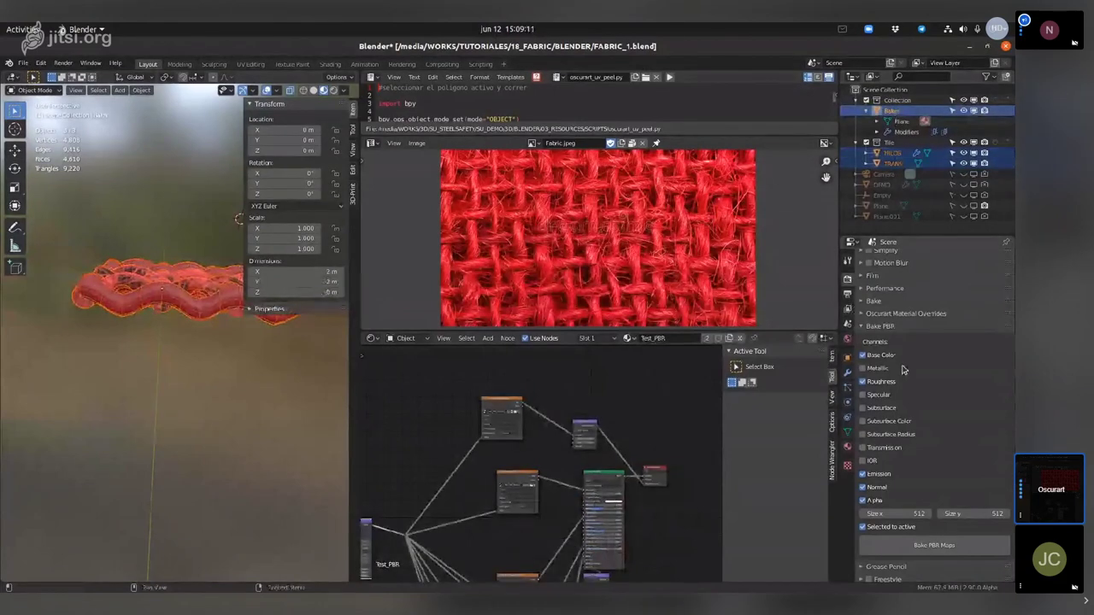
pyautogui.scroll(-1, 926, 381)
pyautogui.scroll(5, 930, 398)
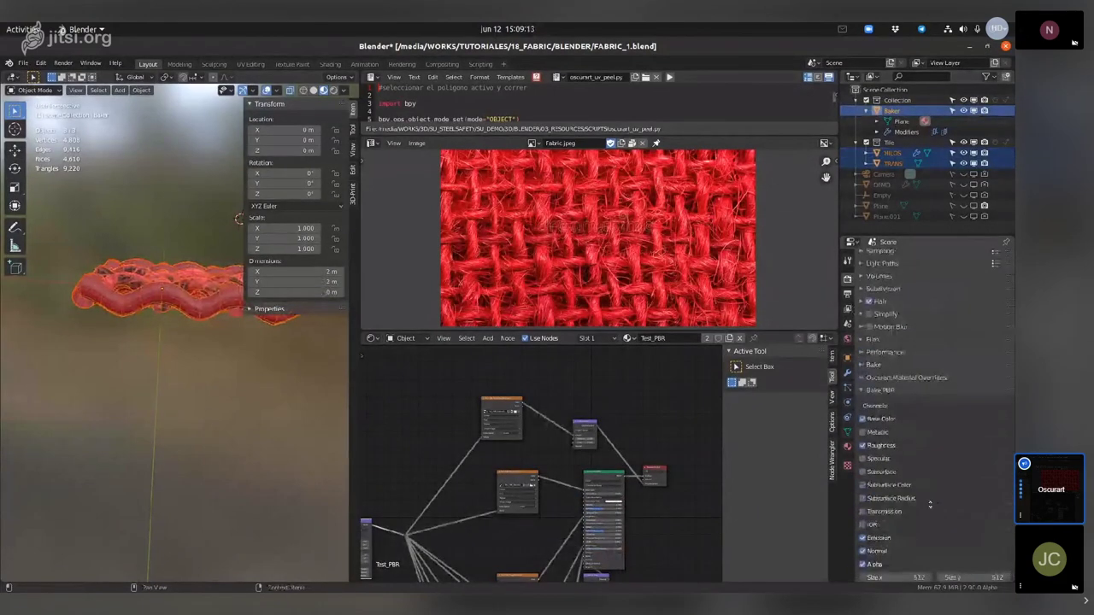
pyautogui.click(880, 300)
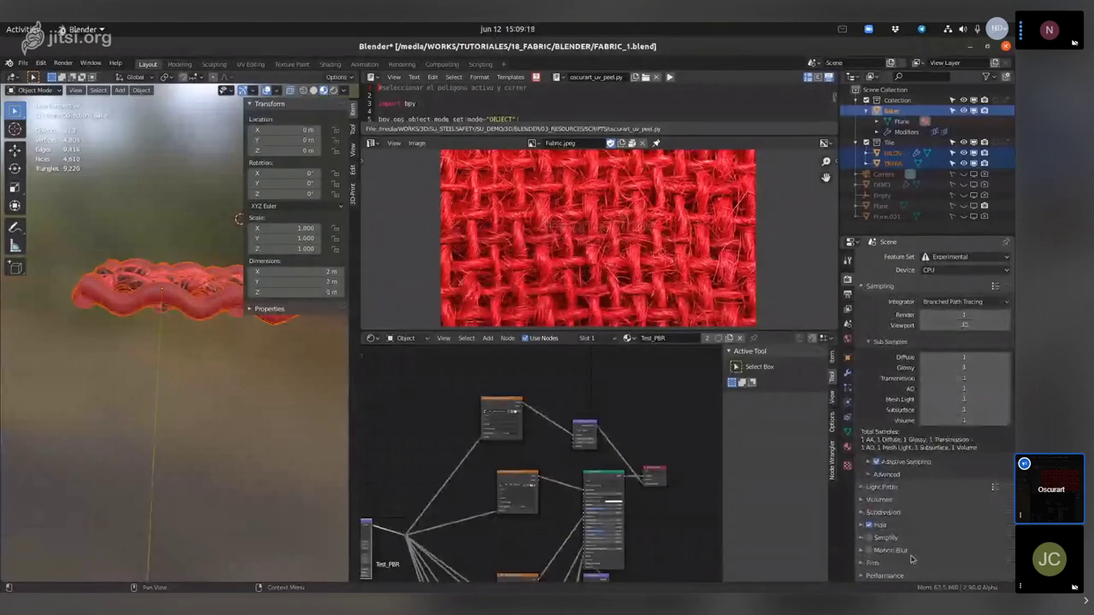
pyautogui.scroll(-10, 938, 514)
pyautogui.click(937, 527)
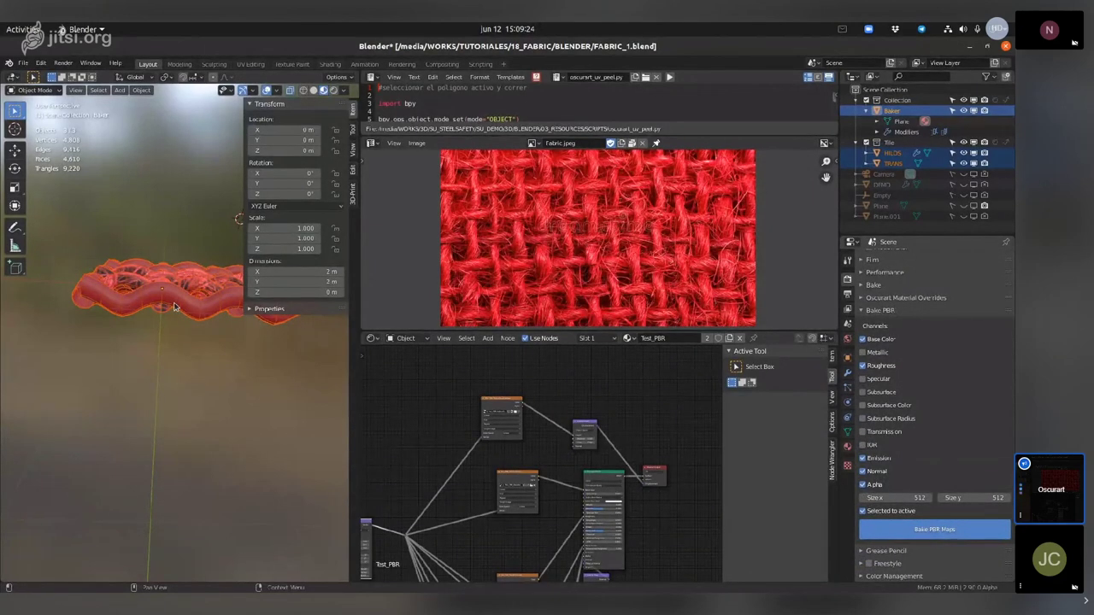
# Check the bake log in the Terminal window and return to Blender
pyautogui.press('super')
pyautogui.click(199, 312)
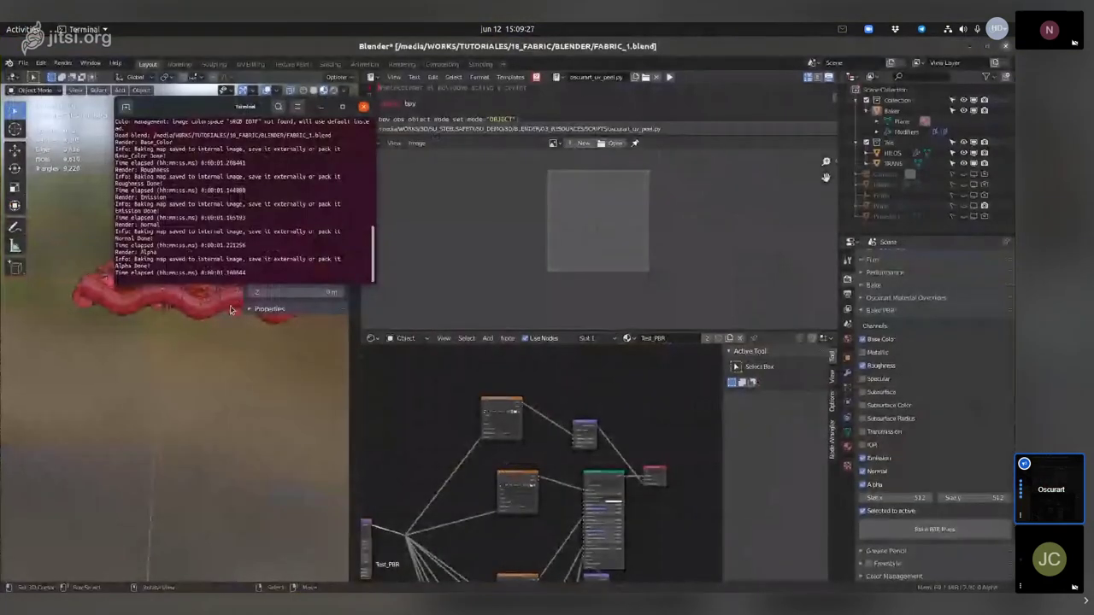
pyautogui.click(230, 310)
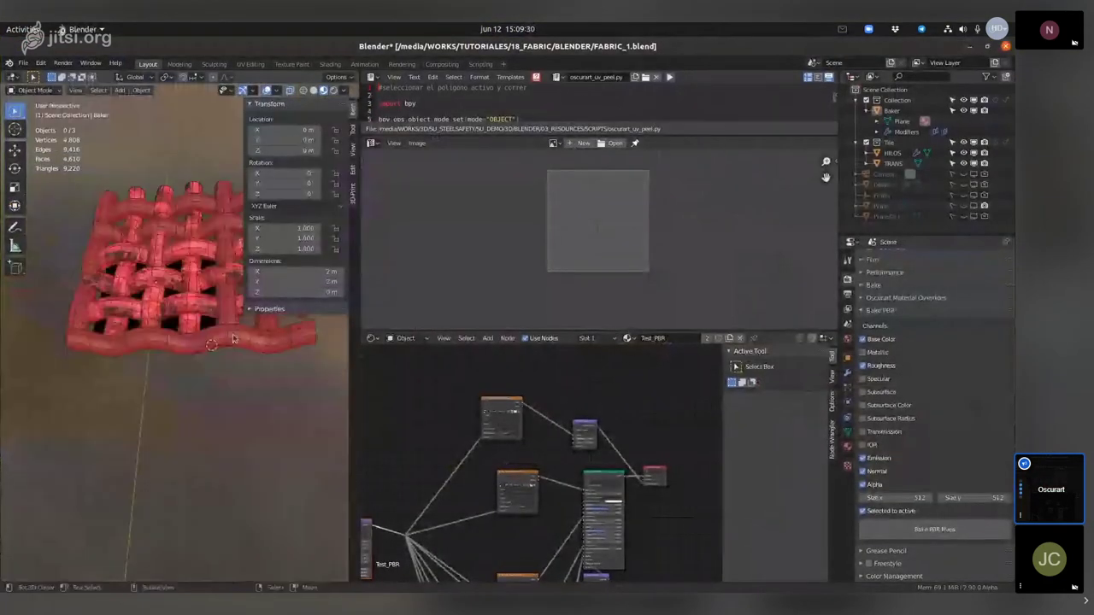
# Move the Baker plane up along Z by about 3.1 m, above the woven threads
pyautogui.click(894, 112)
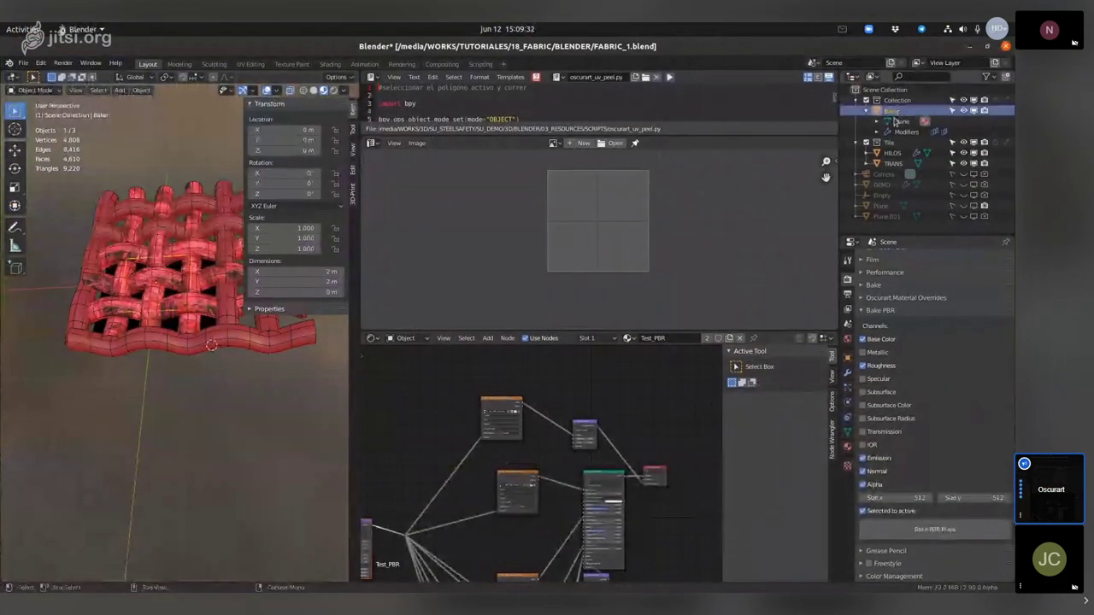
pyautogui.press('g')
pyautogui.press('z')
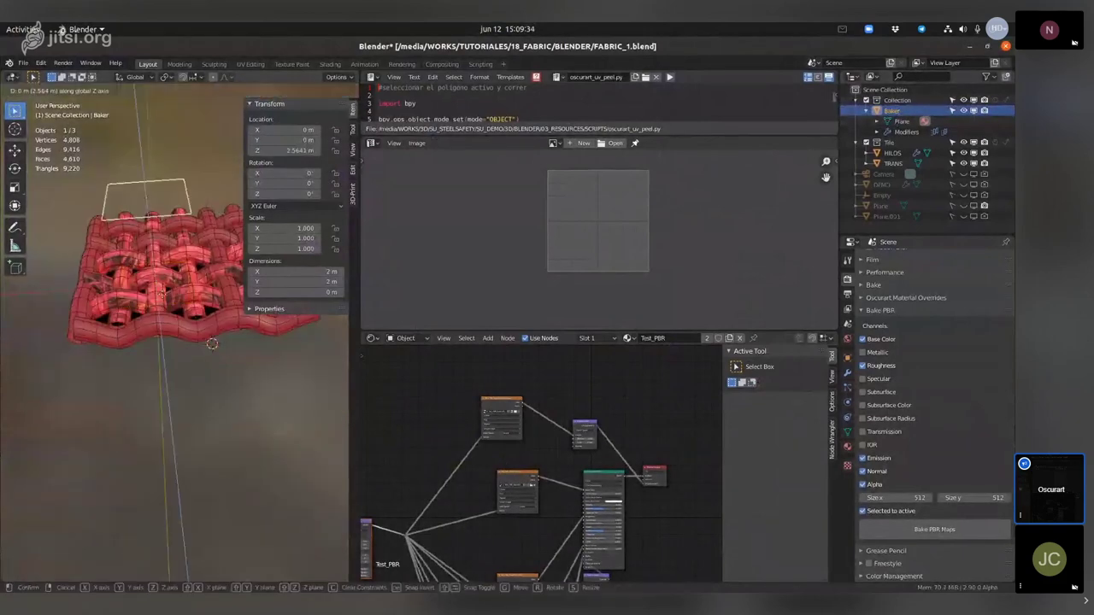
pyautogui.click(178, 276)
# Delete every node of the Test_PBR material except the Principled BSDF and the Material Output
pyautogui.scroll(4, 556, 442)
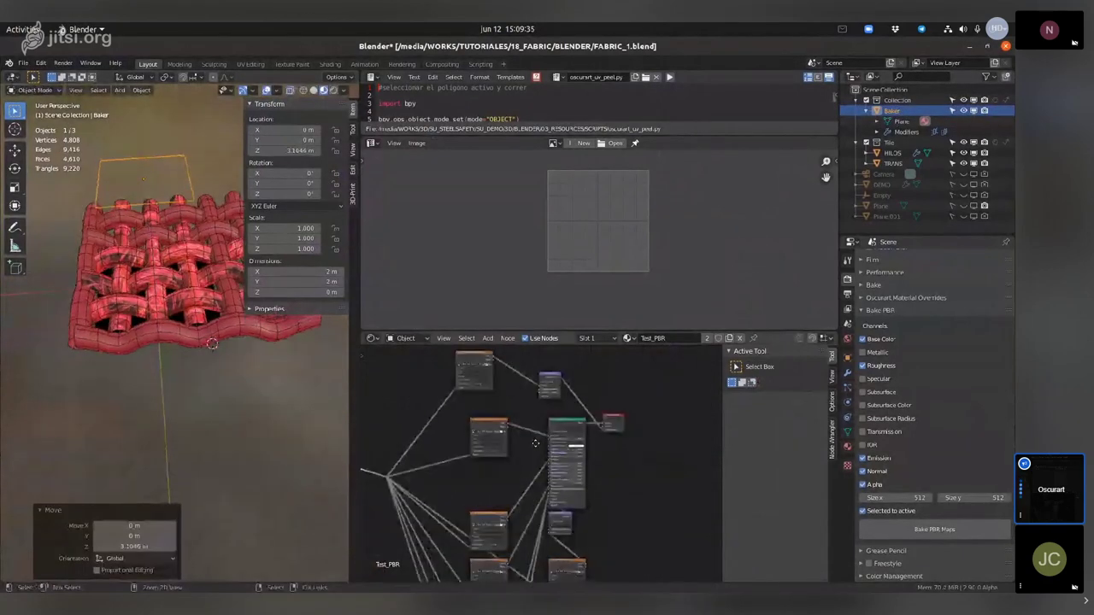
pyautogui.hotkey('ctrl', 'space')
pyautogui.scroll(-2, 594, 137)
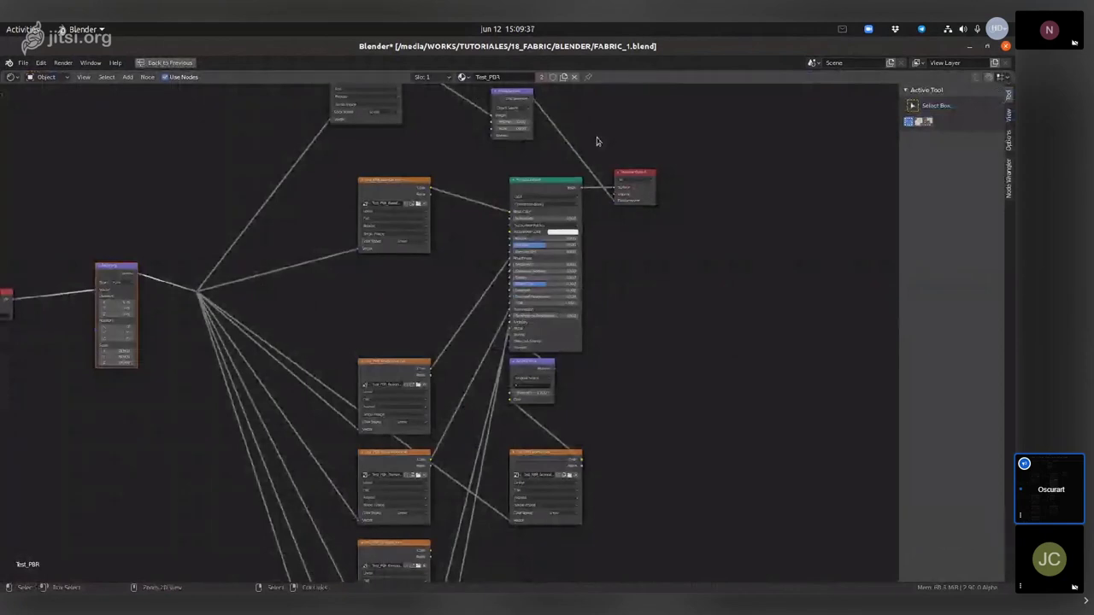
pyautogui.keyDown('shift'); pyautogui.click(627, 175); pyautogui.keyUp('shift')
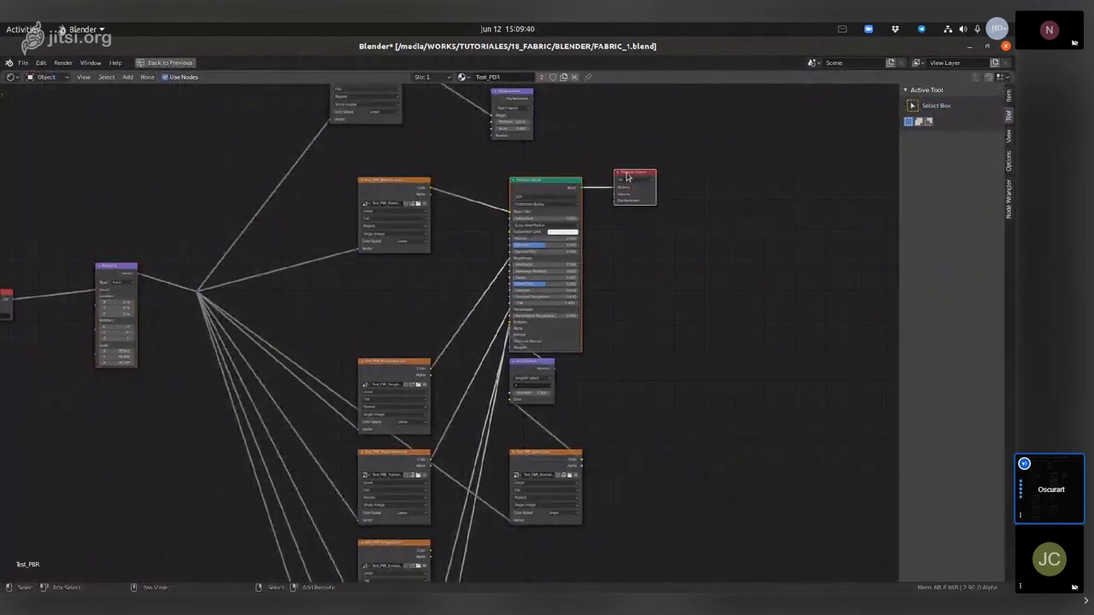
pyautogui.hotkey('ctrl', 'i')
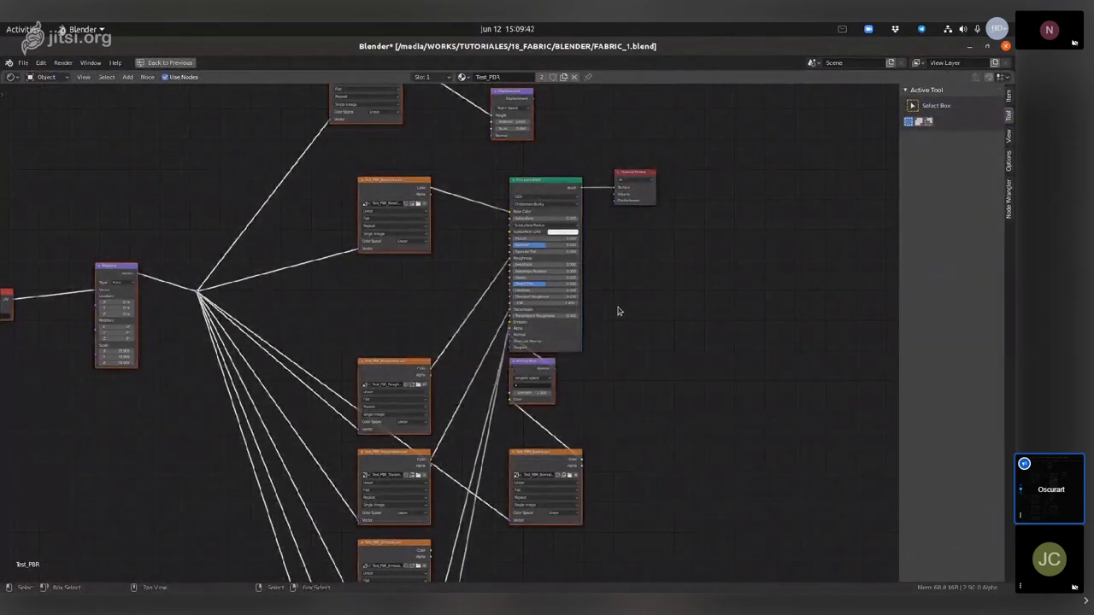
pyautogui.press('x')
# Load the baked PBR maps into the Baker plane's Test_PBR material and restore the full workspace layout
pyautogui.press('F3')
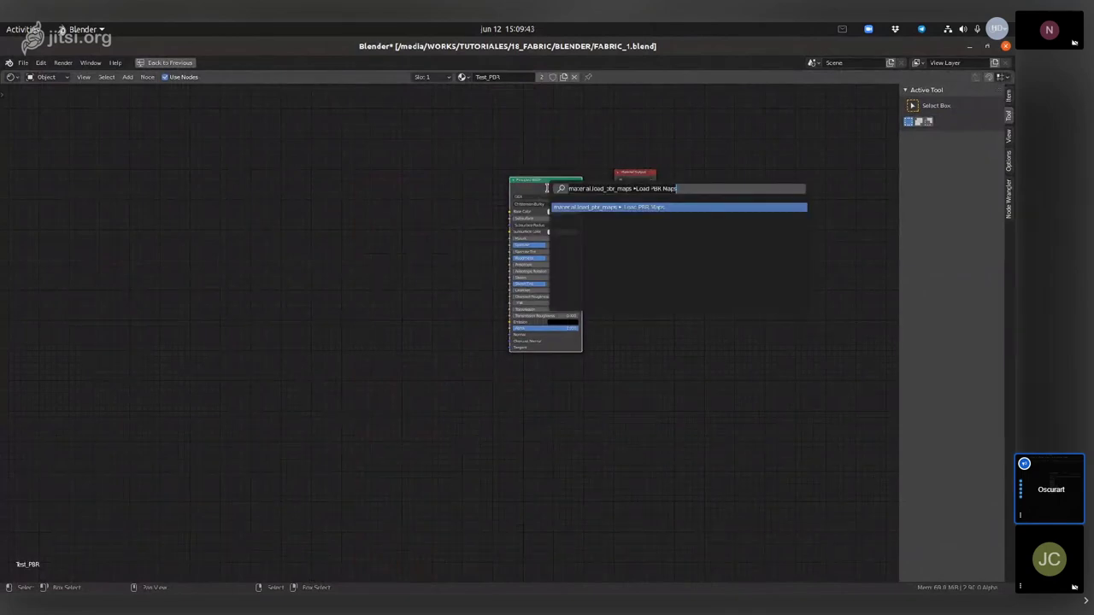
pyautogui.press('Return')
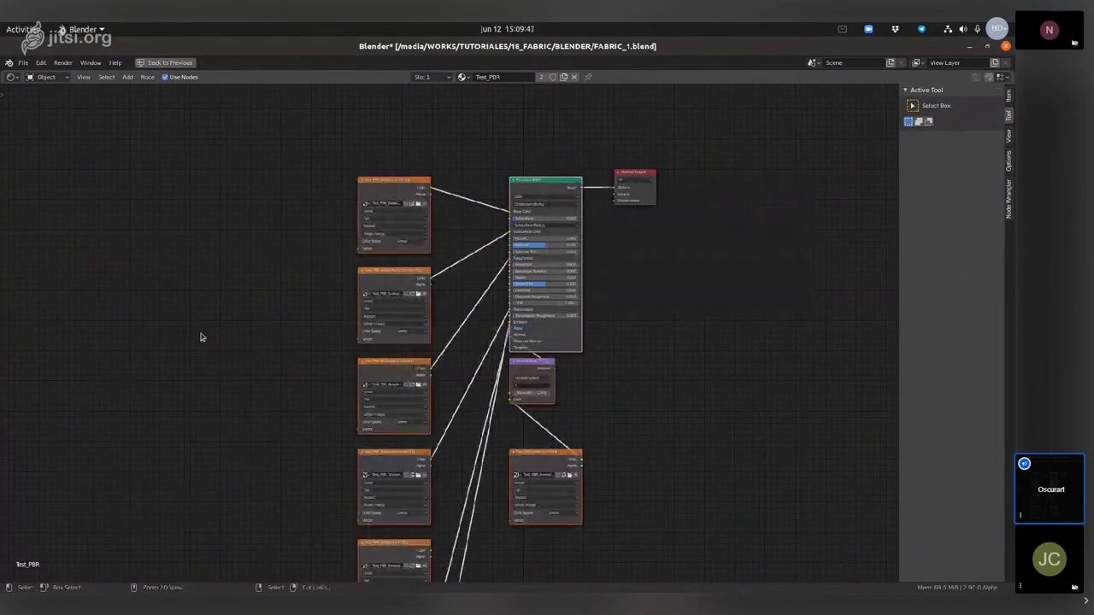
pyautogui.hotkey('ctrl', 'space')
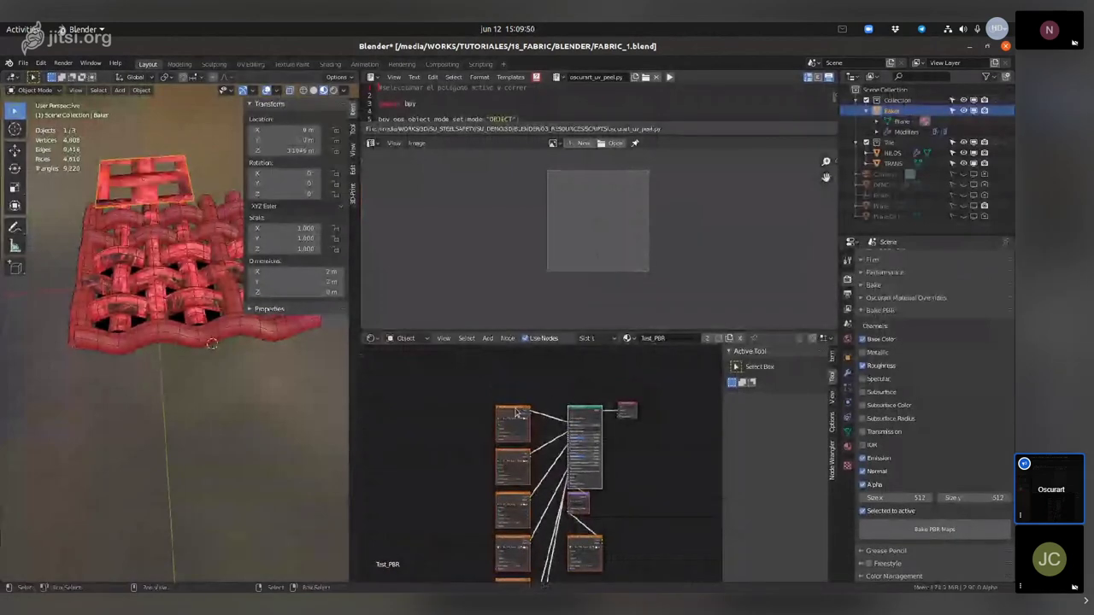
# Preview the Test_PBR material's baked map textures one after another on the Baker plane with the Emission Viewer
pyautogui.moveTo(205, 367); pyautogui.dragTo(177, 402, button='middle')
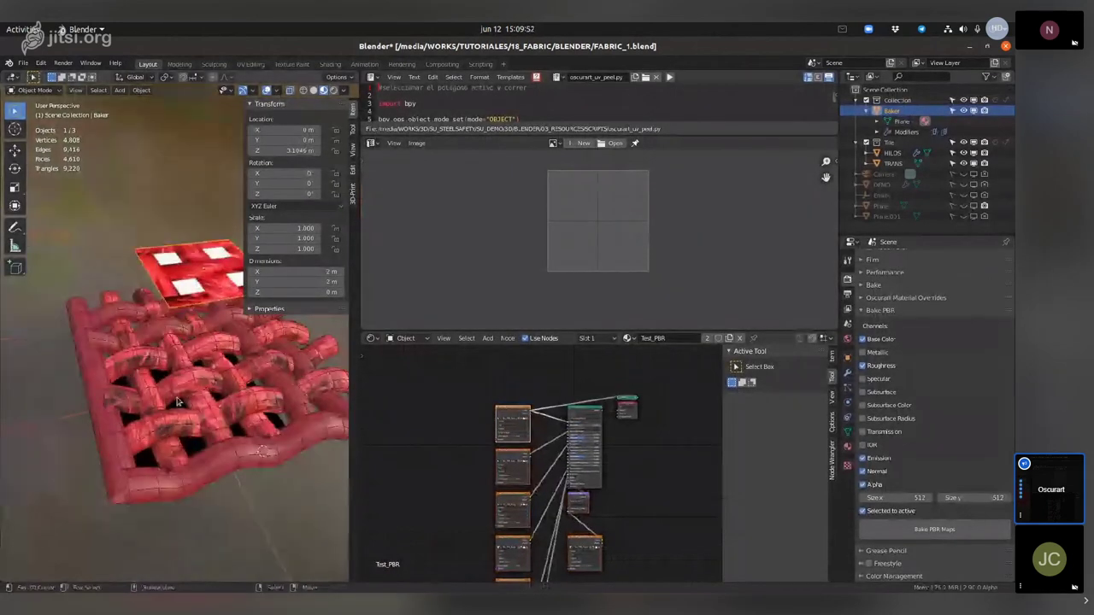
pyautogui.scroll(3, 177, 401)
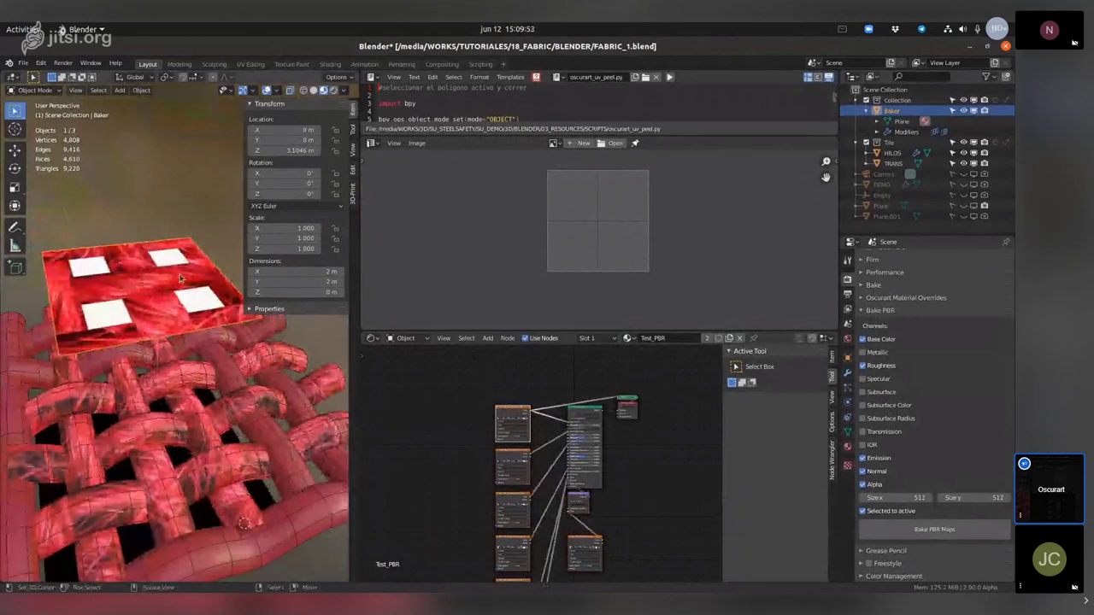
pyautogui.moveTo(475, 473); pyautogui.dragTo(453, 434, button='middle')
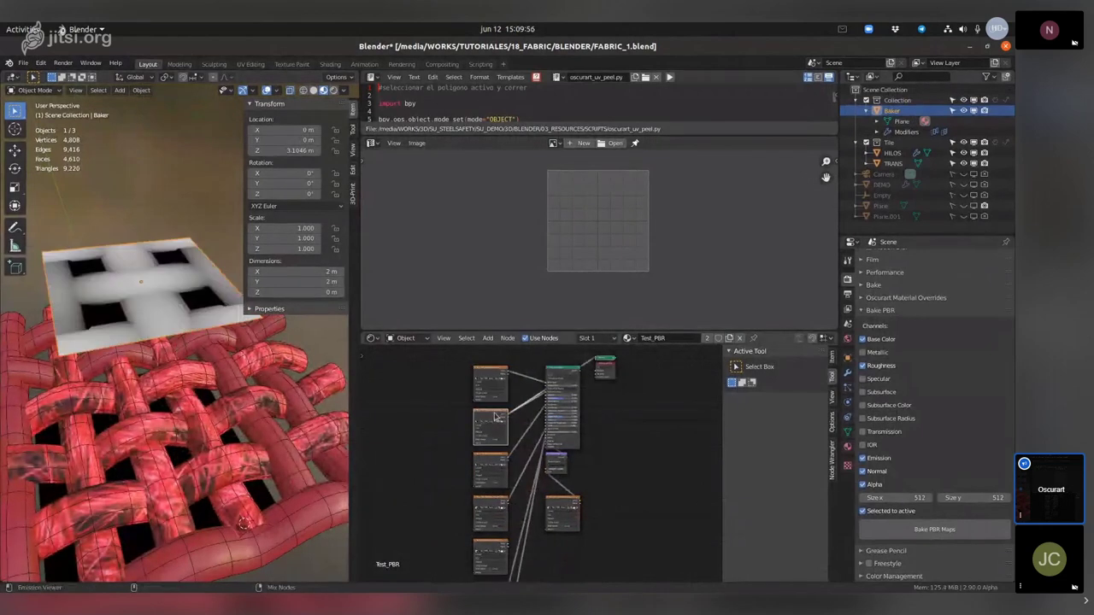
pyautogui.moveTo(277, 399); pyautogui.dragTo(172, 429, button='middle')
pyautogui.scroll(2, 171, 429)
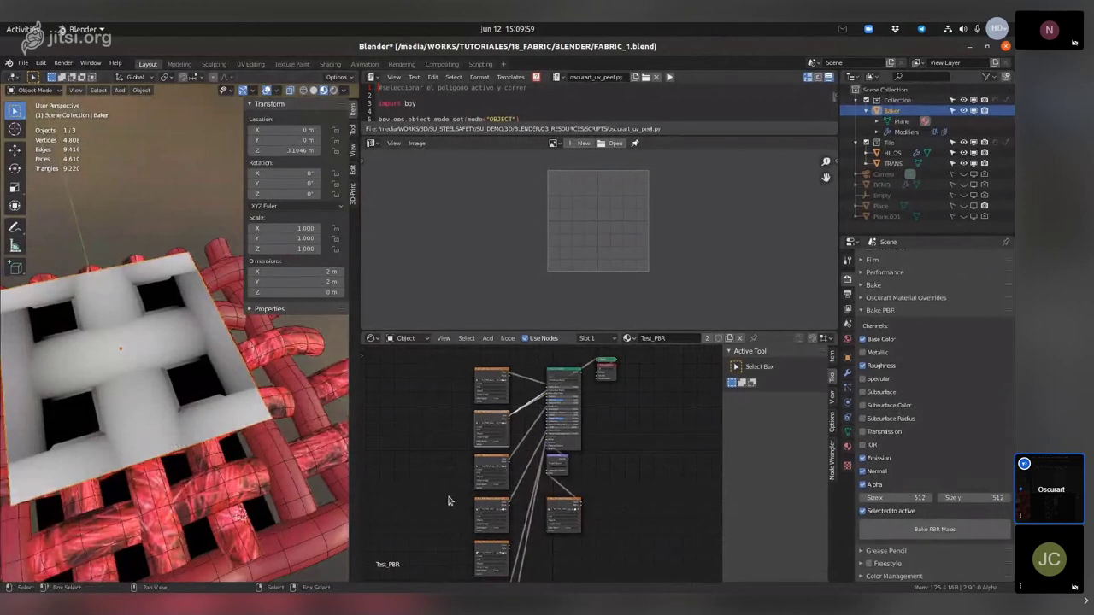
pyautogui.scroll(3, 471, 466)
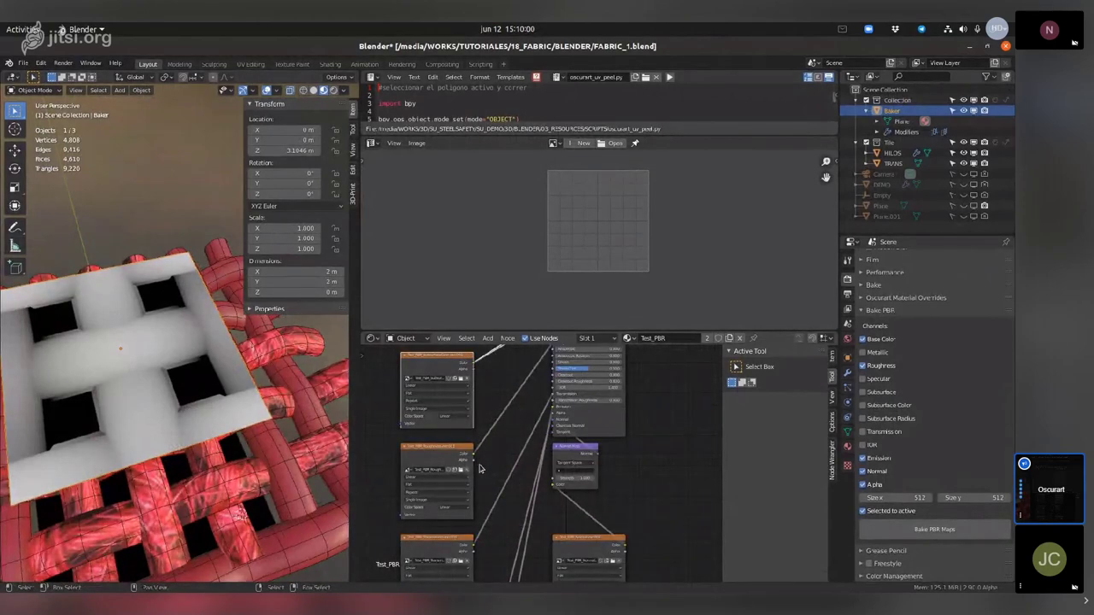
pyautogui.moveTo(479, 469); pyautogui.dragTo(503, 439, button='middle')
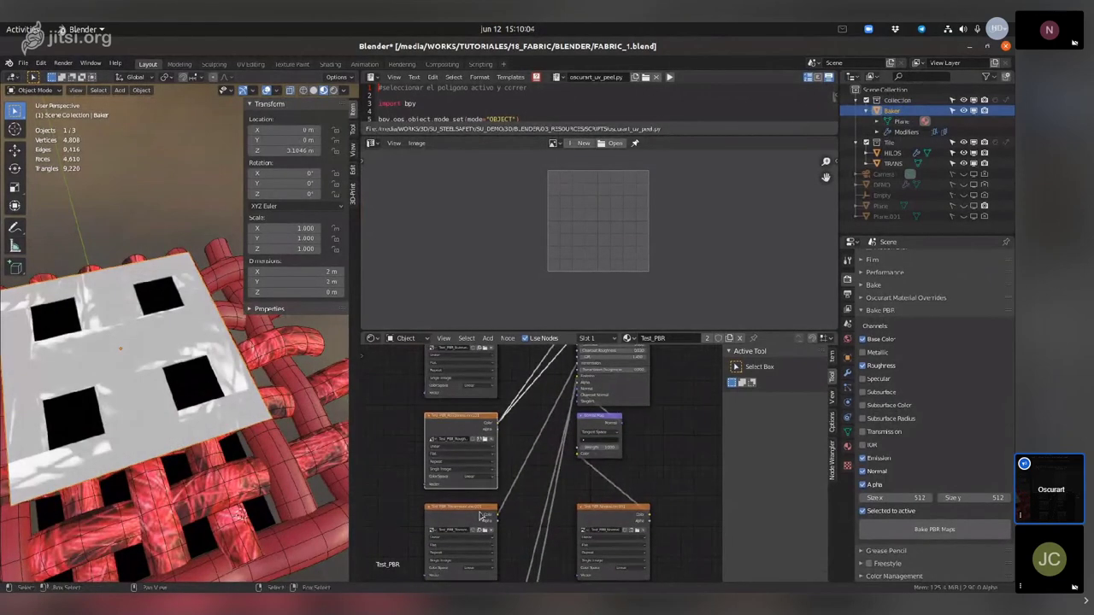
pyautogui.moveTo(483, 516); pyautogui.dragTo(482, 404, button='middle')
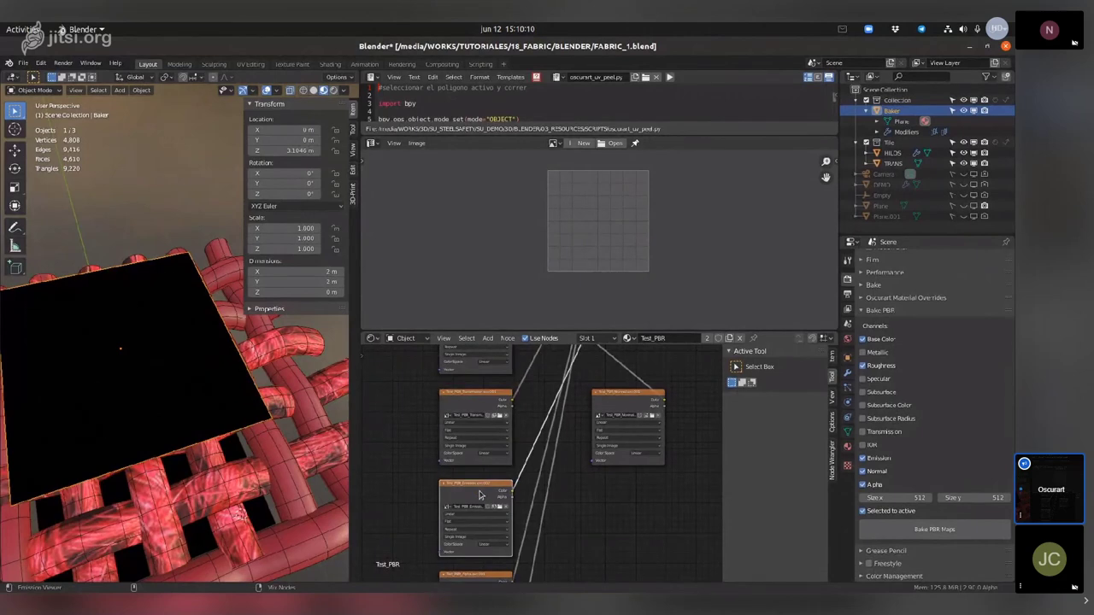
pyautogui.moveTo(477, 581); pyautogui.dragTo(494, 486, button='middle')
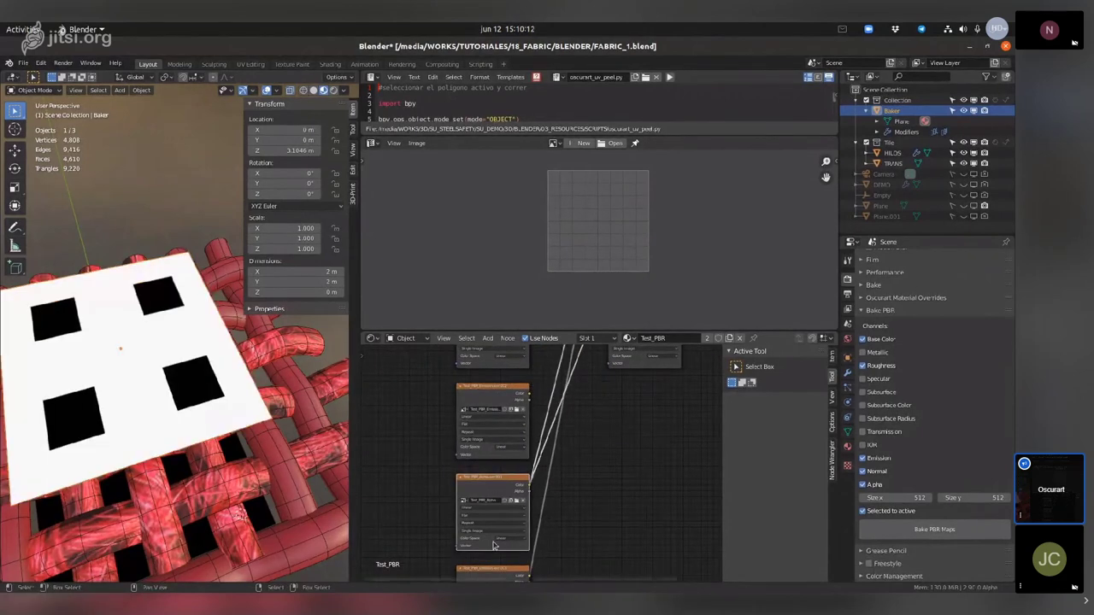
pyautogui.moveTo(496, 547); pyautogui.dragTo(497, 459, button='middle')
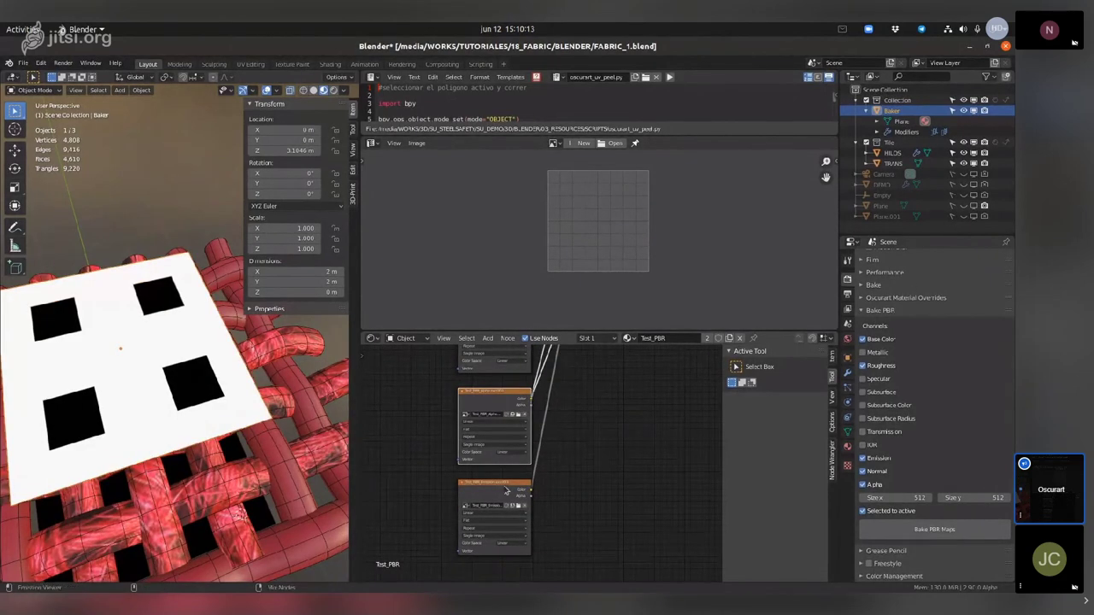
# Delete the two lowest image texture nodes, the normal image texture and the Normal Map node from the Test_PBR material
pyautogui.scroll(-4, 499, 476)
pyautogui.hotkey('ctrl', 'space')
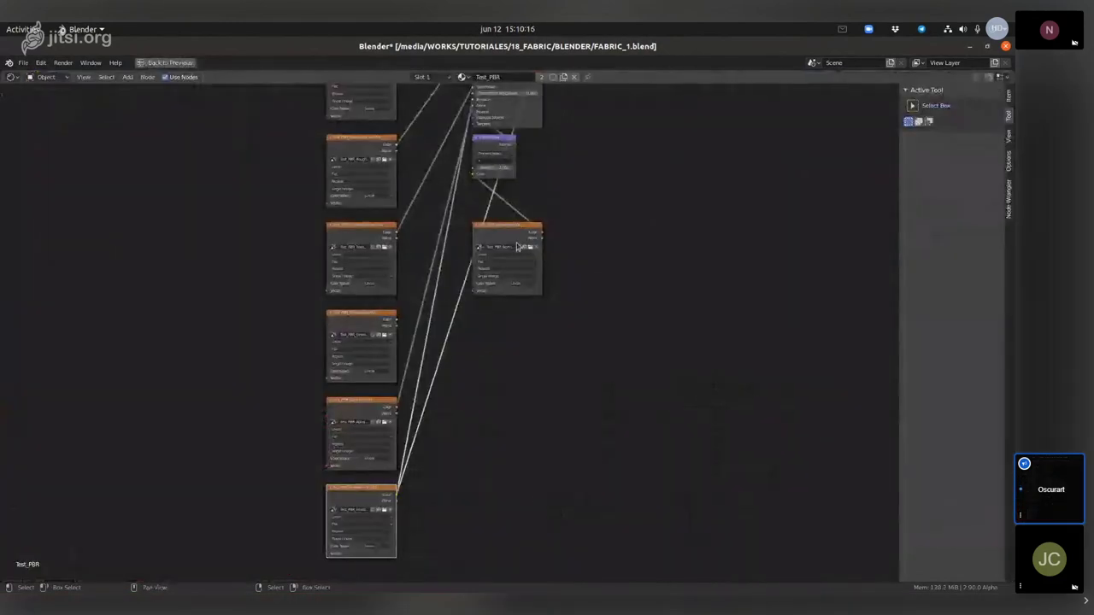
pyautogui.click(388, 506)
pyautogui.press('x')
pyautogui.click(380, 410)
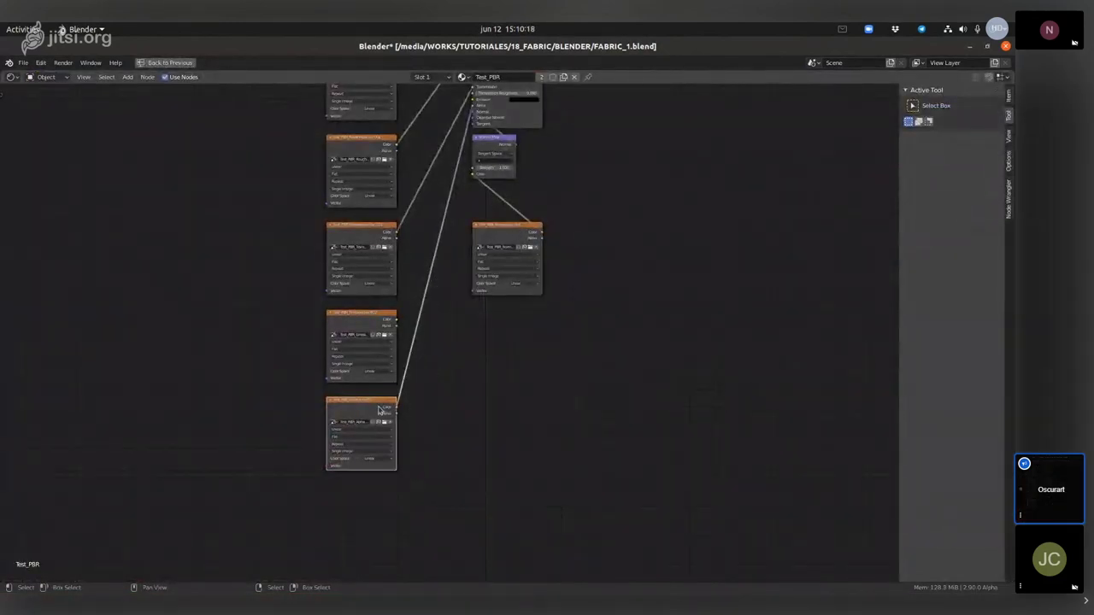
pyautogui.press('x')
pyautogui.press('x')
pyautogui.press('Home')
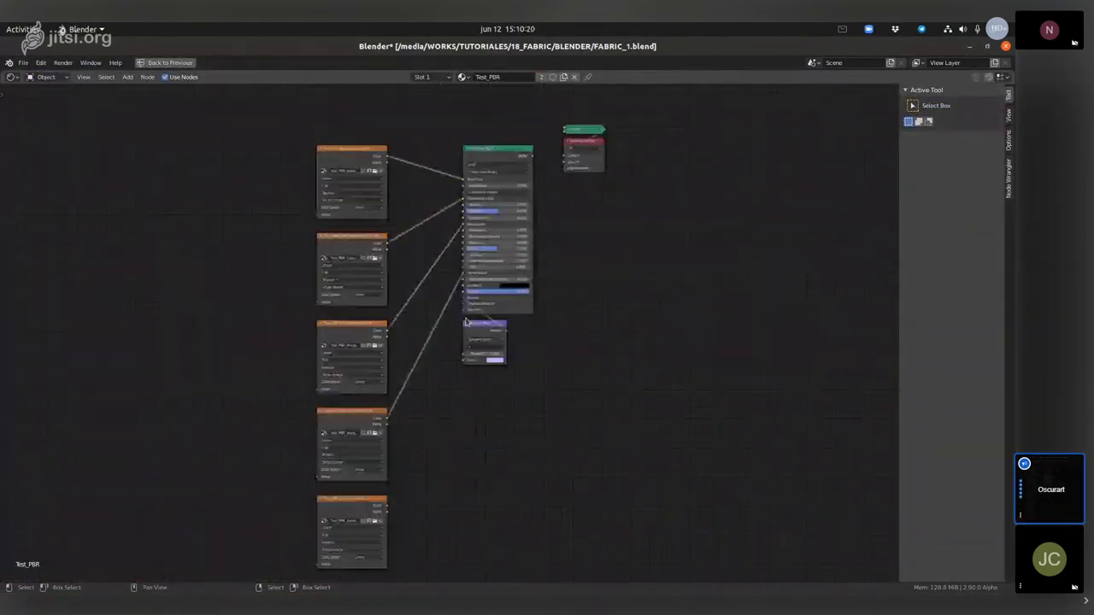
pyautogui.click(488, 342)
pyautogui.press('x')
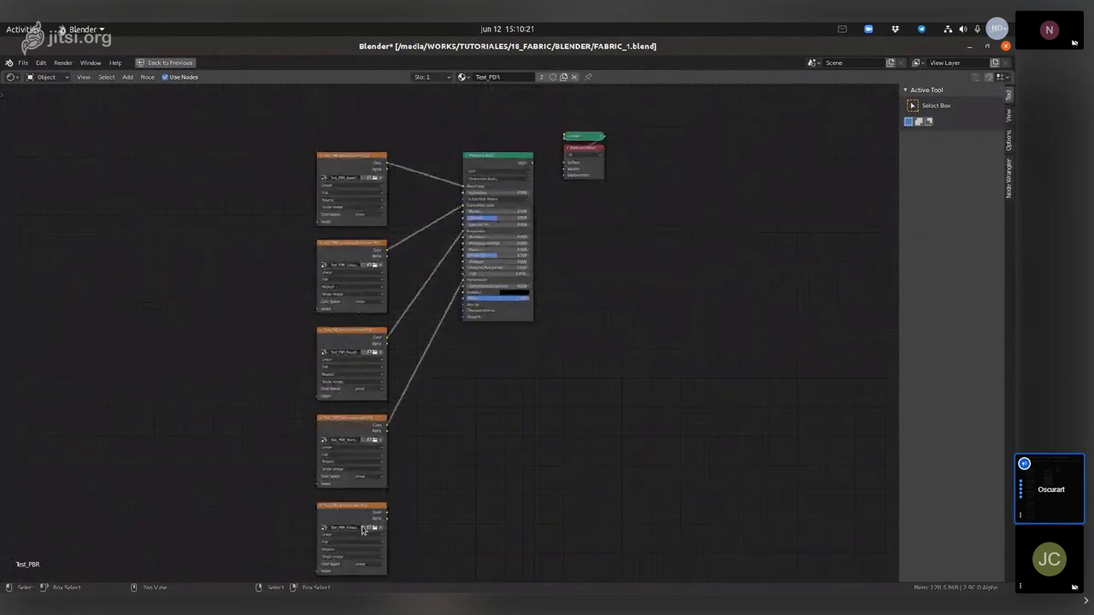
# Delete the remaining five image texture nodes from the Test_PBR material and restore the full workspace layout
pyautogui.click(370, 438)
pyautogui.press('x')
pyautogui.click(366, 247)
pyautogui.press('x')
pyautogui.click(366, 376)
pyautogui.press('x')
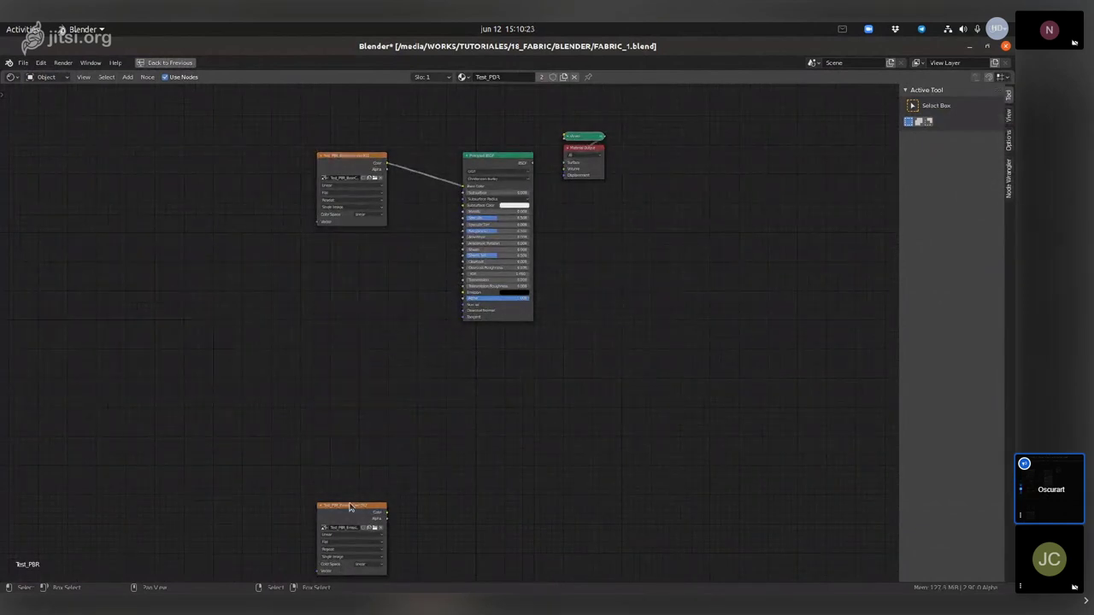
pyautogui.click(349, 507)
pyautogui.press('x')
pyautogui.click(363, 168)
pyautogui.press('x')
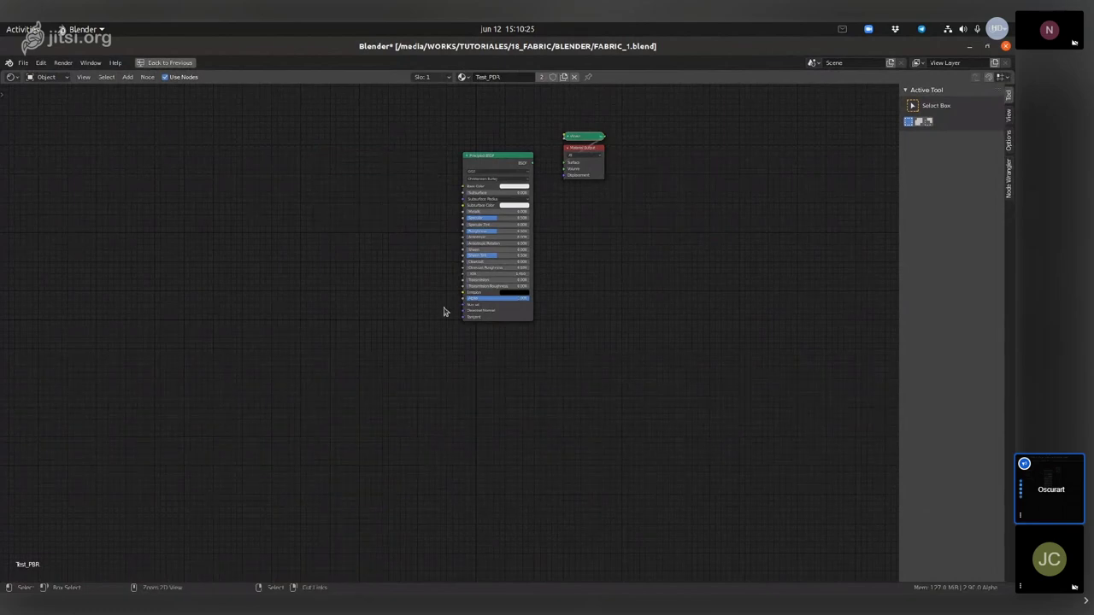
pyautogui.hotkey('ctrl', 'space')
# Reconnect the Baker plane's Principled BSDF directly to the Material Output and save FABRIC_1.blend
pyautogui.scroll(-3, 169, 486)
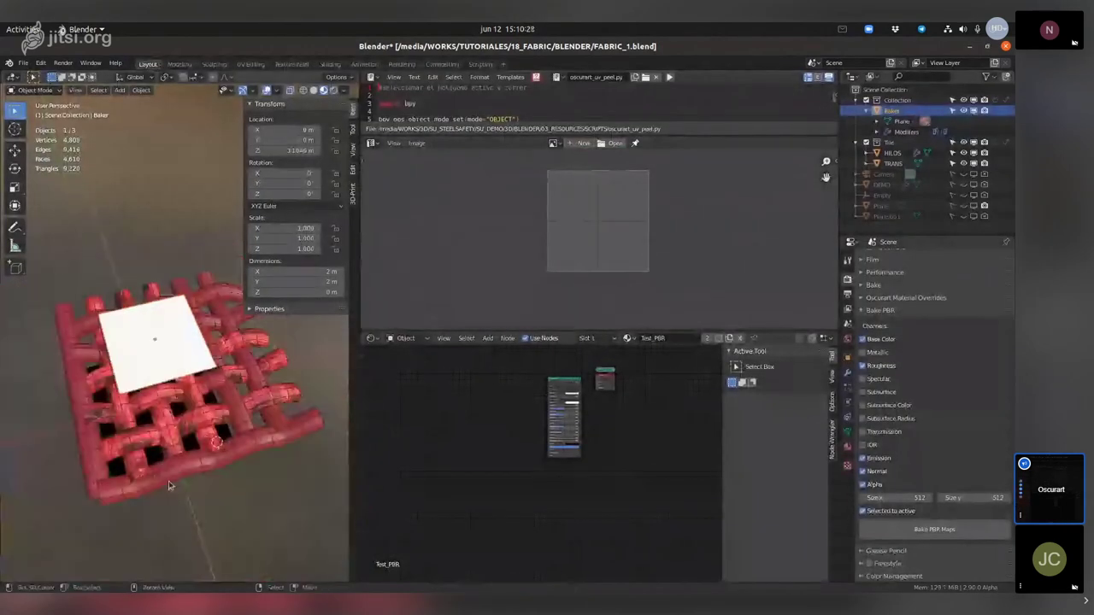
pyautogui.click(188, 421)
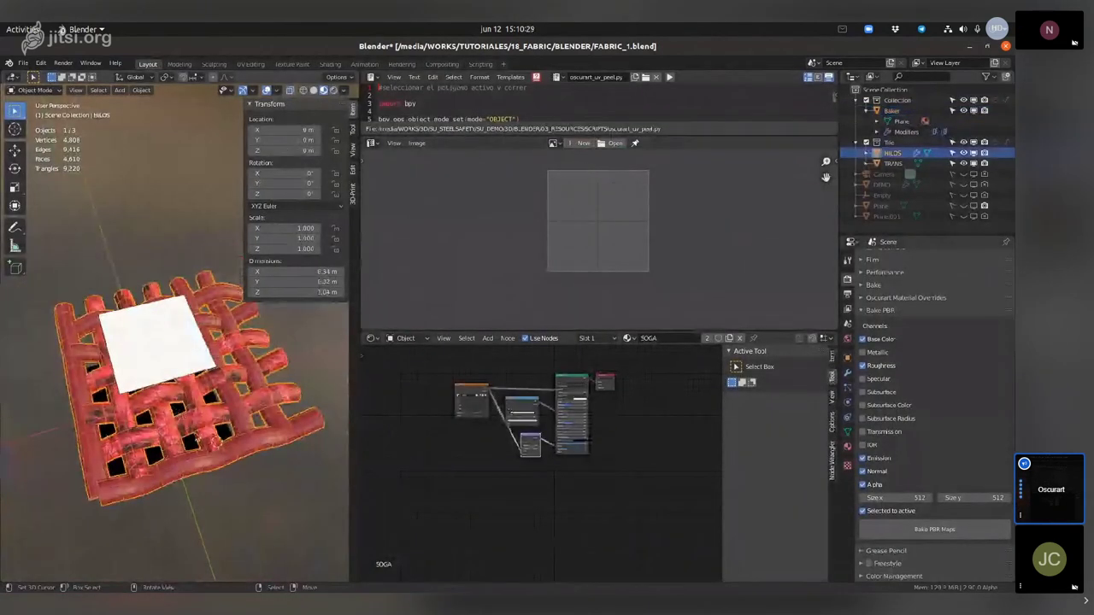
pyautogui.moveTo(174, 443)
pyautogui.mouseDown(button='middle')
pyautogui.moveTo(187, 387)
pyautogui.moveTo(178, 402)
pyautogui.mouseUp(button='middle')
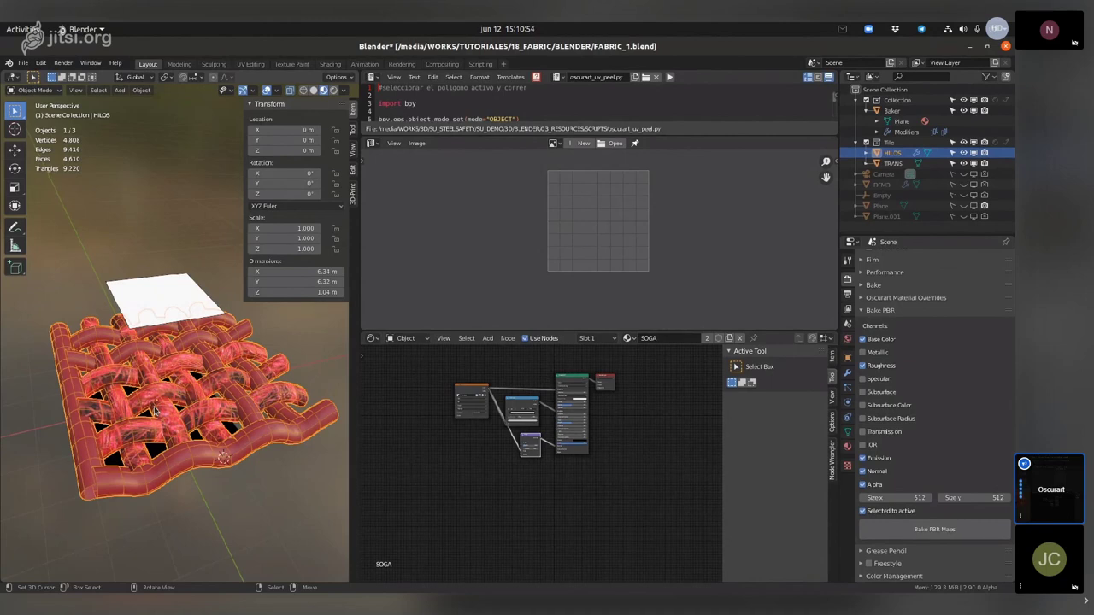
pyautogui.click(175, 292)
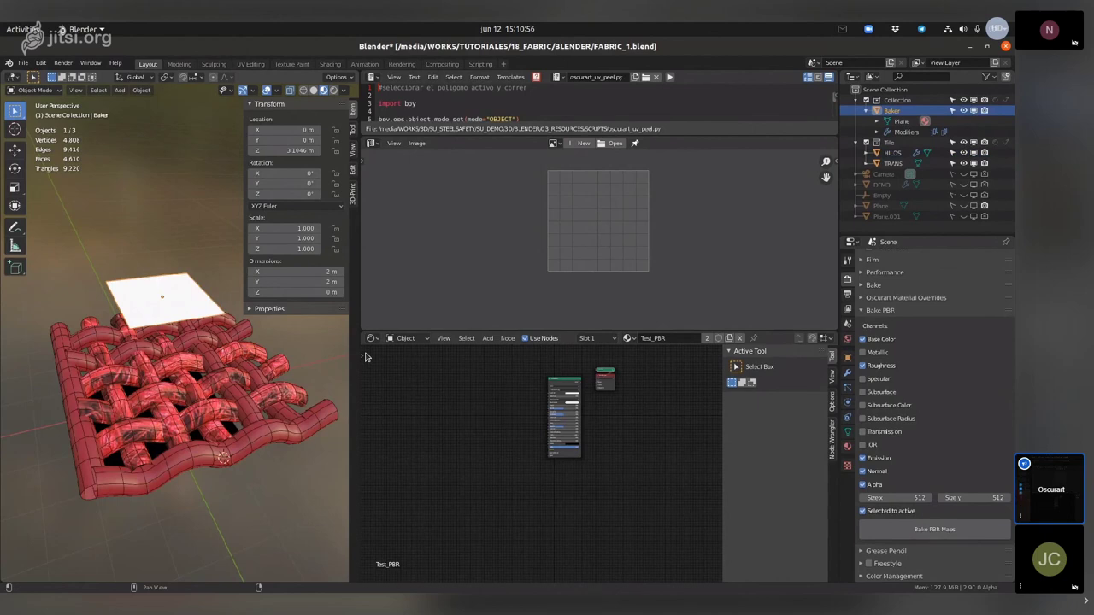
pyautogui.hotkey('ctrl', 's')
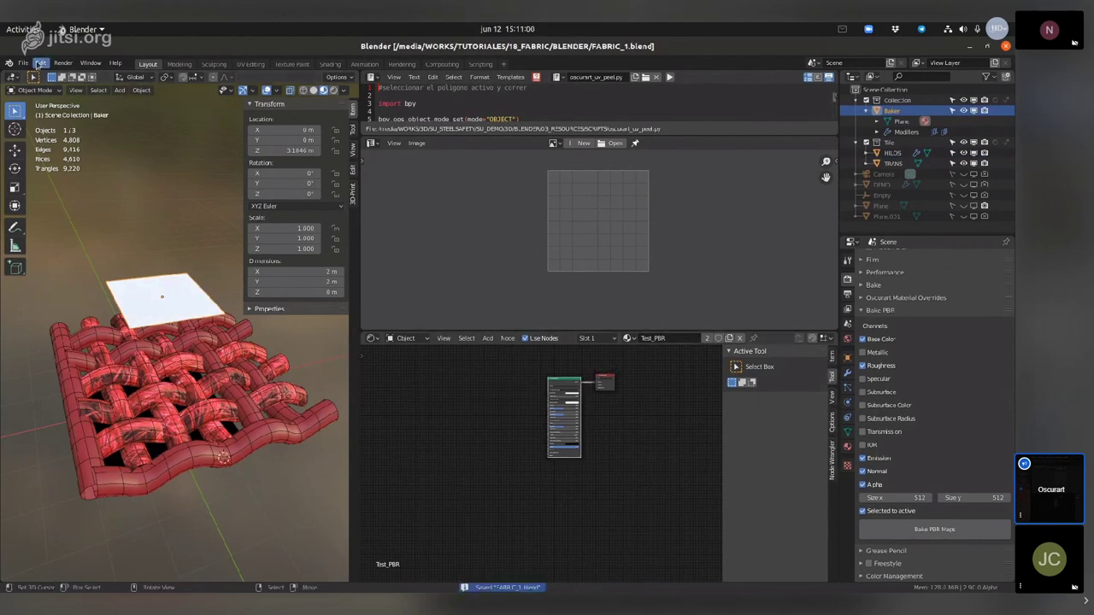
# Revert FABRIC_1.blend to its last saved version and select the Principled BSDF node
pyautogui.click(24, 64)
pyautogui.click(50, 109)
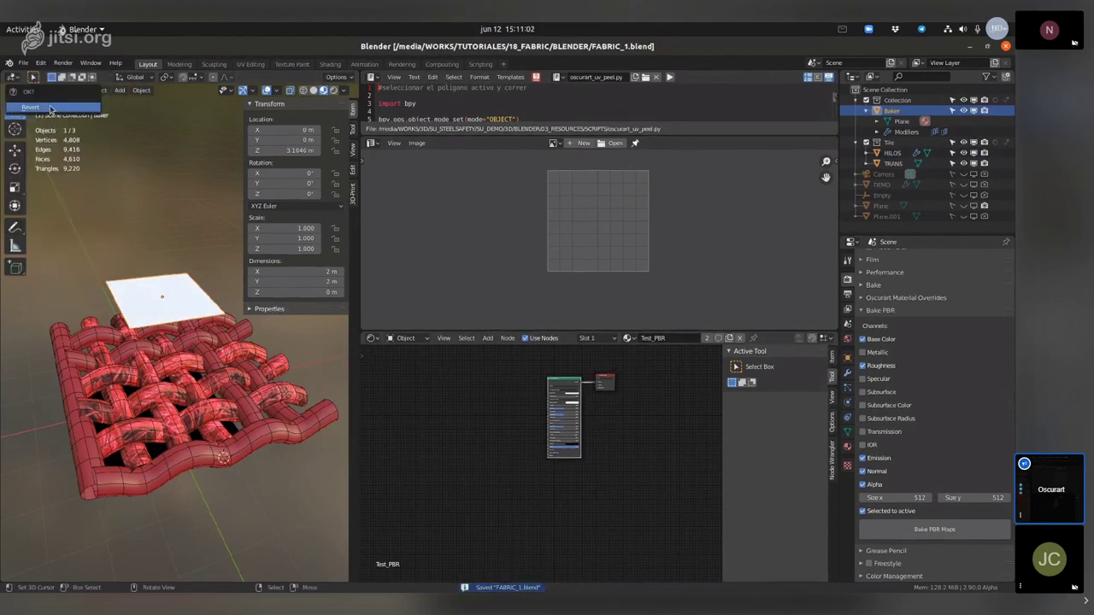
pyautogui.click(50, 108)
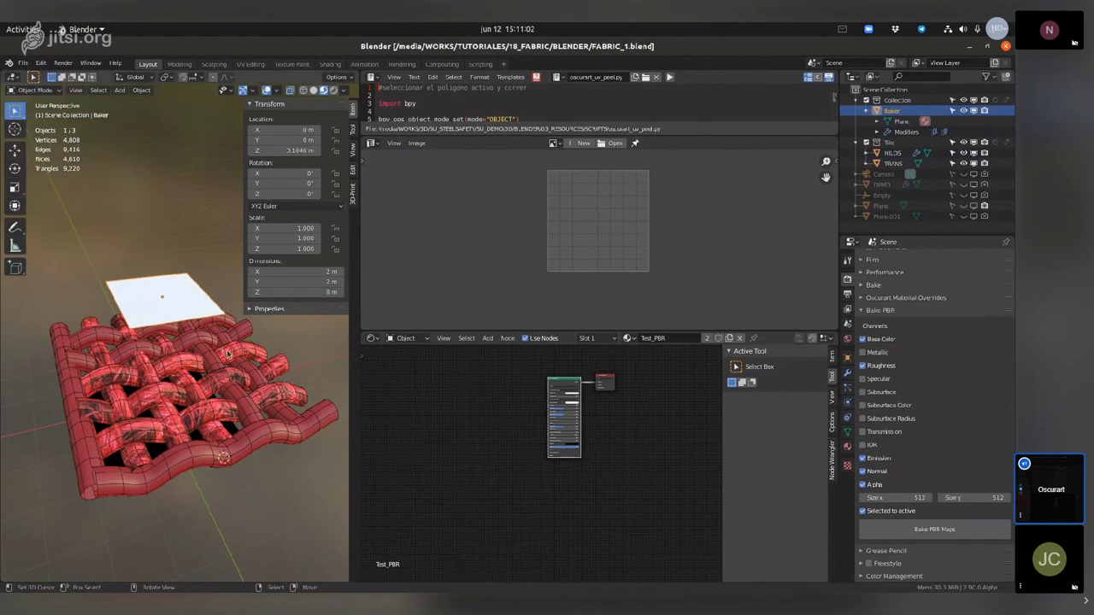
pyautogui.click(561, 387)
# Switch to the Files window and permanently delete every baked image in the fabric project's IMAGES folder
pyautogui.hotkey('ctrl', 'o')
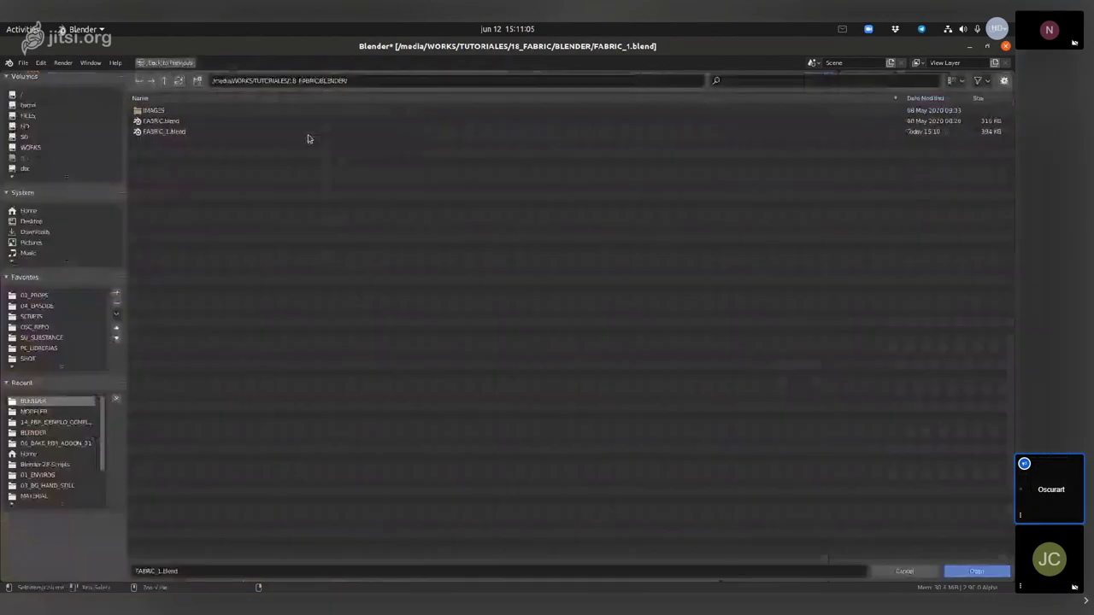
pyautogui.press('super')
pyautogui.click(408, 413)
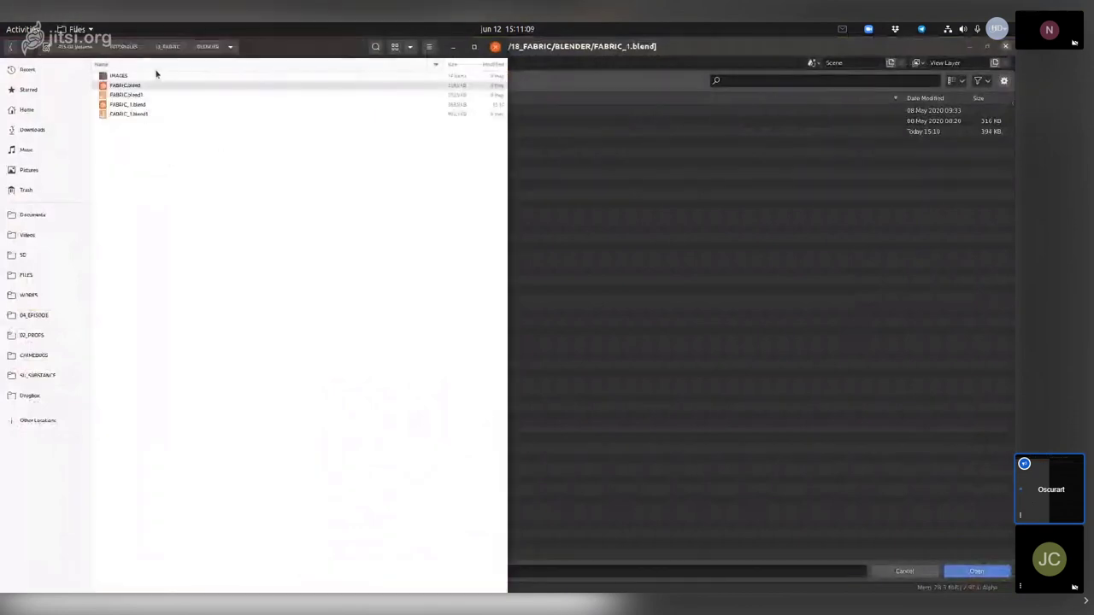
pyautogui.doubleClick(156, 74)
pyautogui.click(162, 78)
pyautogui.keyDown('shift'); pyautogui.click(151, 199); pyautogui.keyUp('shift')
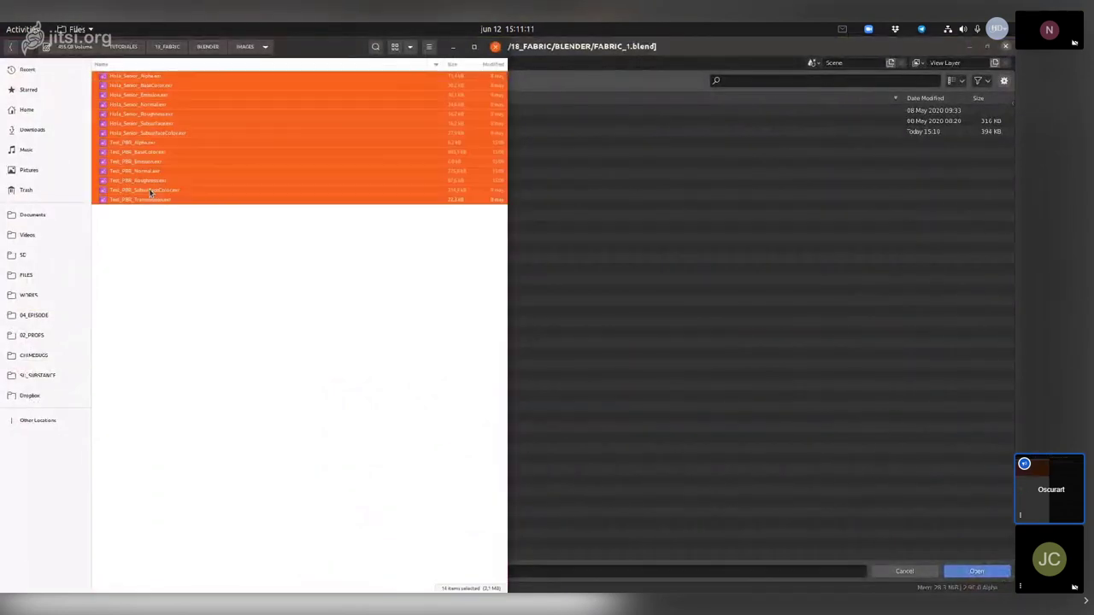
pyautogui.hotkey('ctrl', 's')
pyautogui.press('Escape')
pyautogui.hotkey('shift', 'Delete')
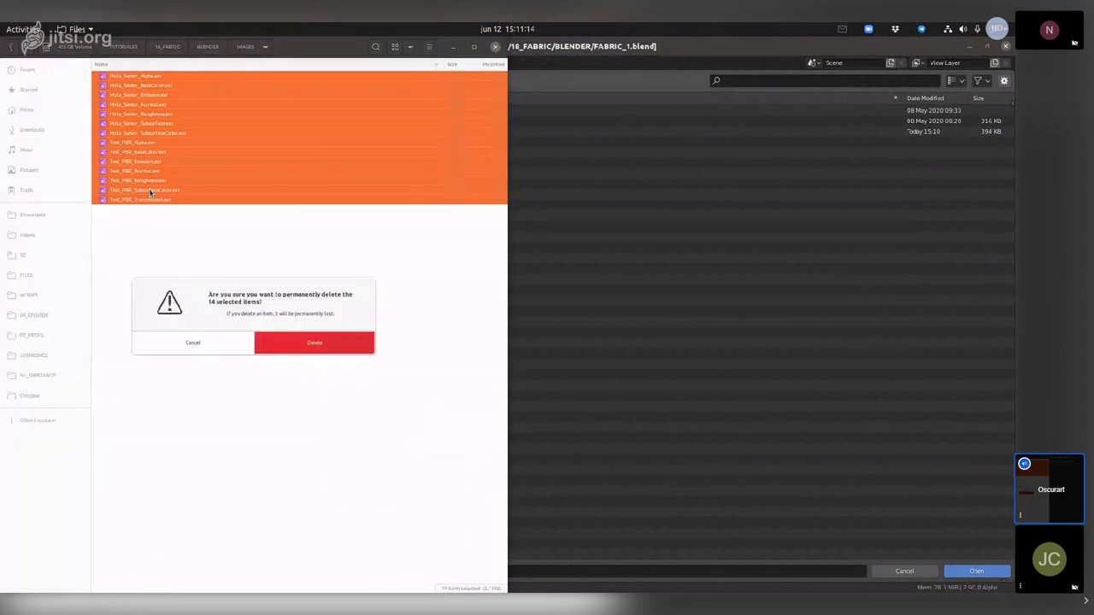
pyautogui.press('Return')
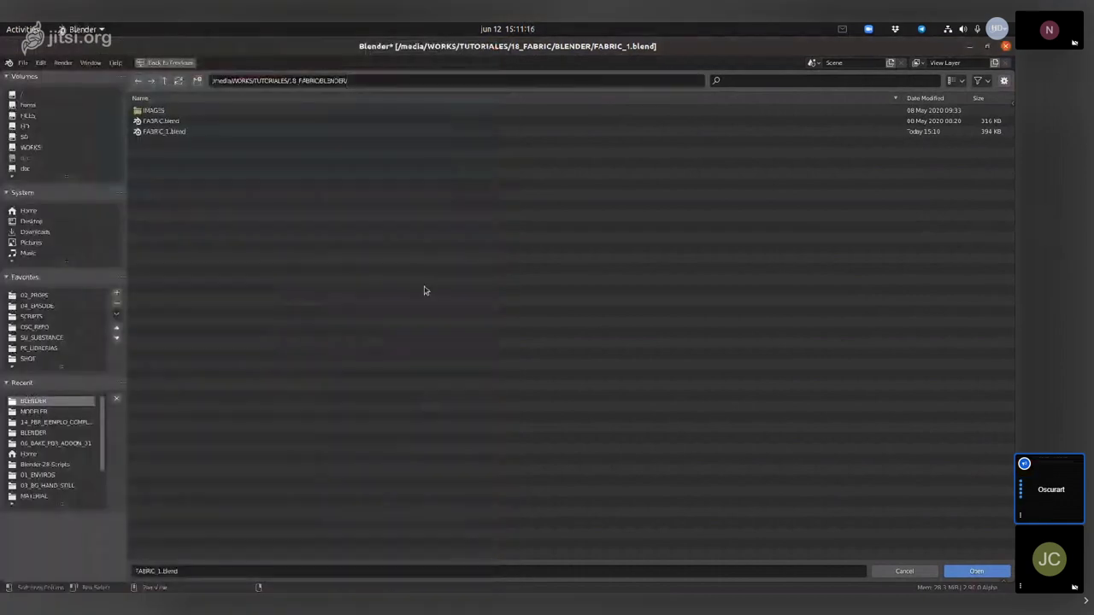
# Dismiss Blender's file browser and clear the Baker plane's location back to the origin
pyautogui.press('Escape')
pyautogui.hotkey('alt', 'g')
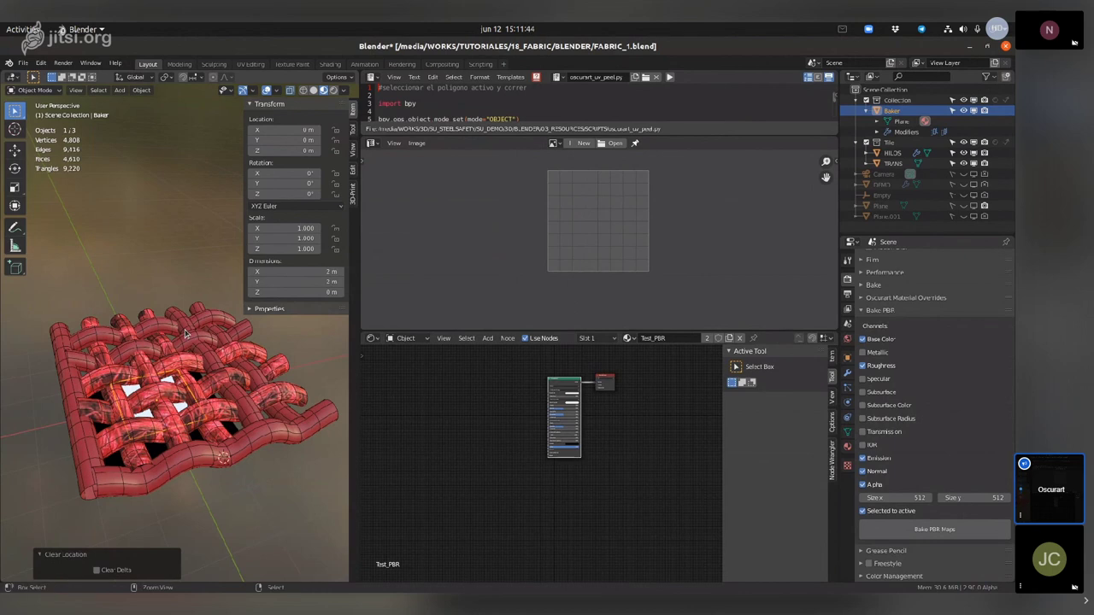
# Start opening another file and go to the 3D folder on the WORKS volume
pyautogui.hotkey('ctrl', 'o')
pyautogui.click(47, 149)
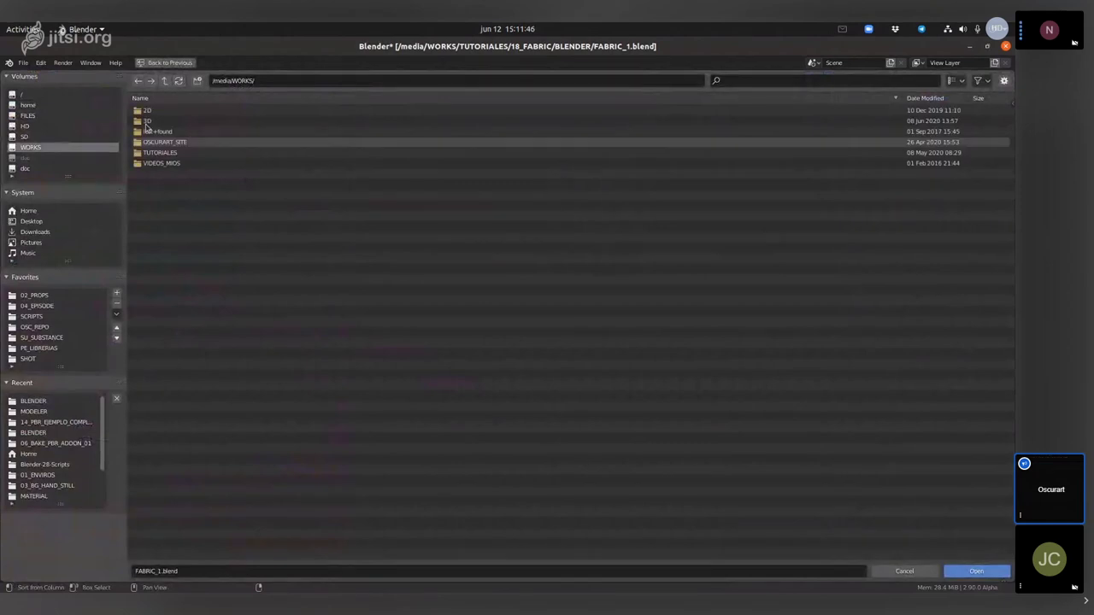
pyautogui.doubleClick(151, 122)
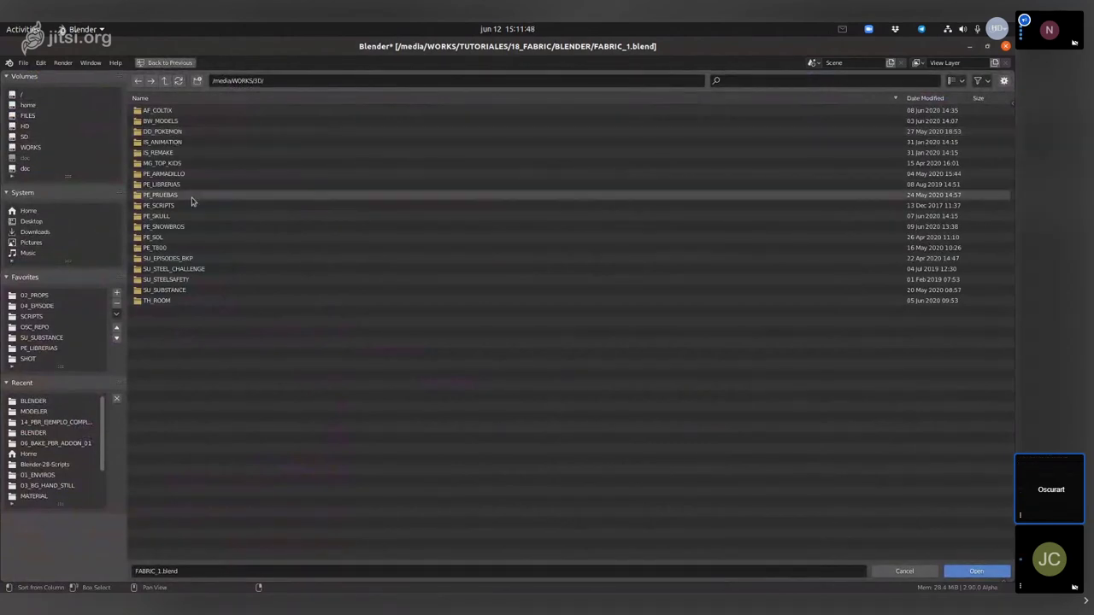
# Look through the PE_SOL project's BLENDER and MODEL folders for an example file, and go back up to the 3D folder
pyautogui.doubleClick(205, 237)
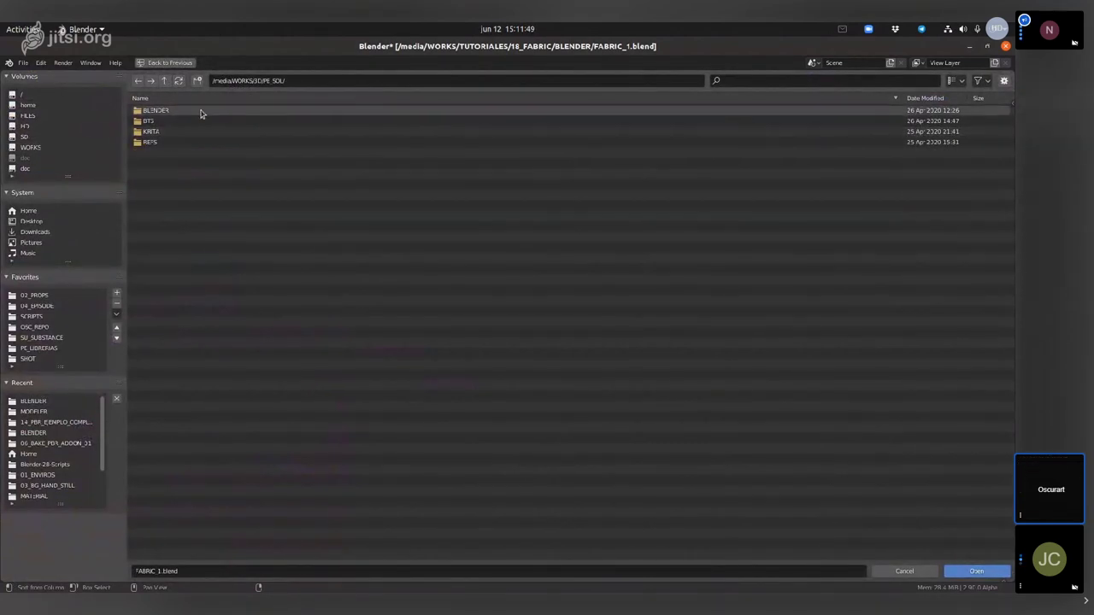
pyautogui.doubleClick(203, 112)
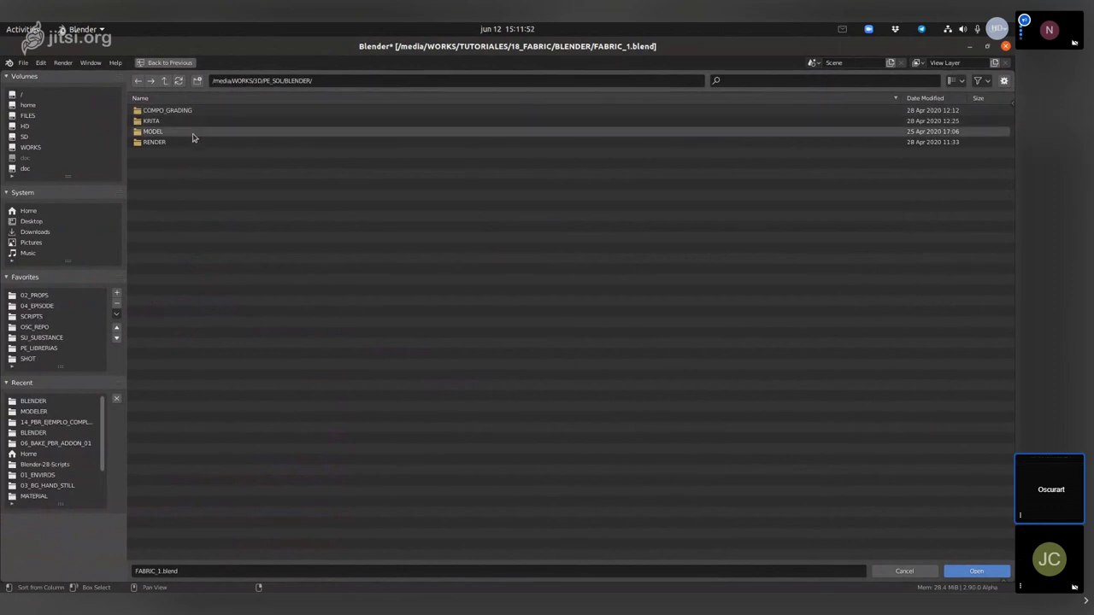
pyautogui.click(193, 133)
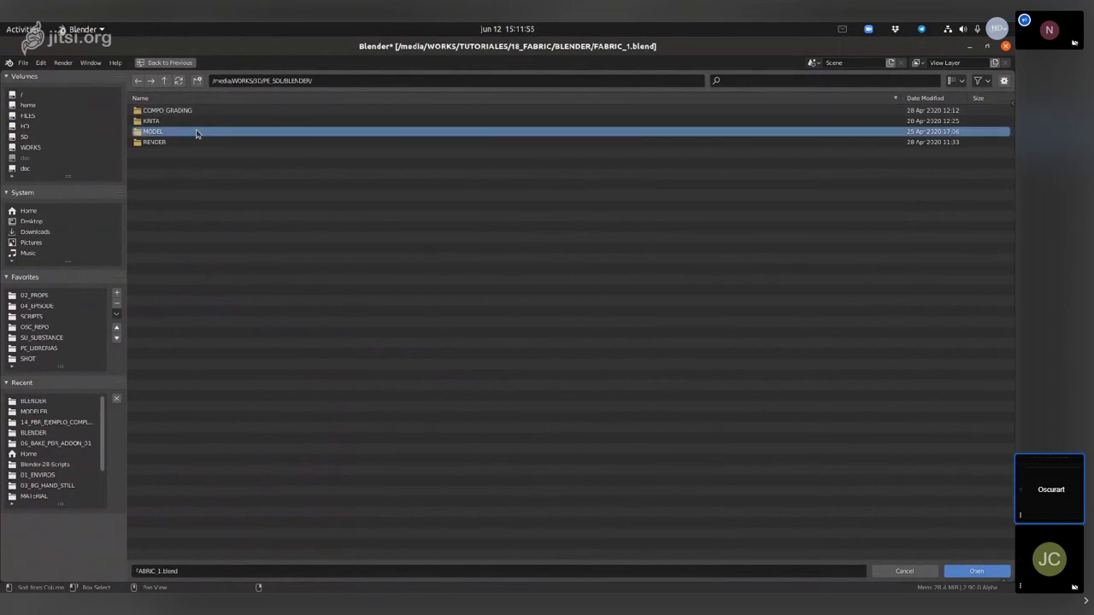
pyautogui.doubleClick(196, 134)
pyautogui.click(195, 114)
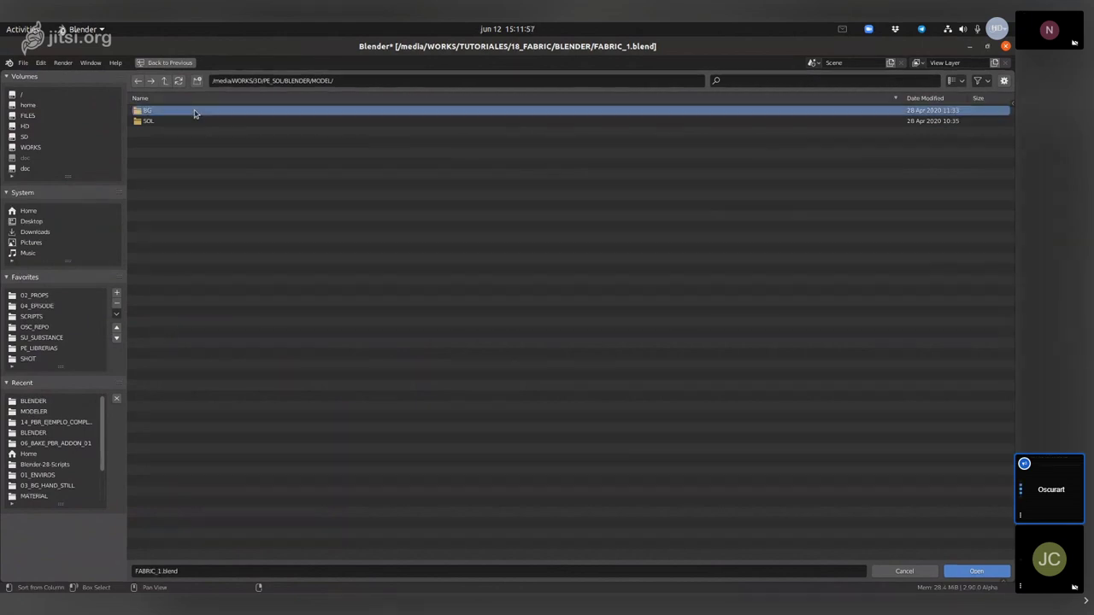
pyautogui.press('BackSpace')
pyautogui.press('BackSpace')
pyautogui.press('BackSpace')
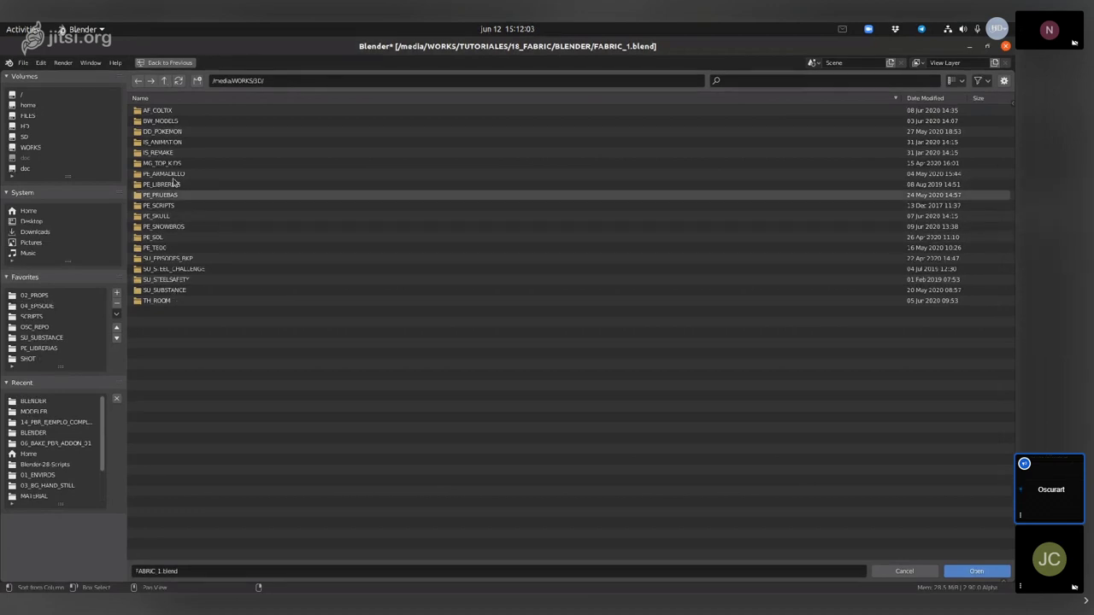
# Open NICK_TOM.blend from the PE_SNOWBROS project's BLENDER/MODELER/NICK_TOM folder
pyautogui.doubleClick(178, 226)
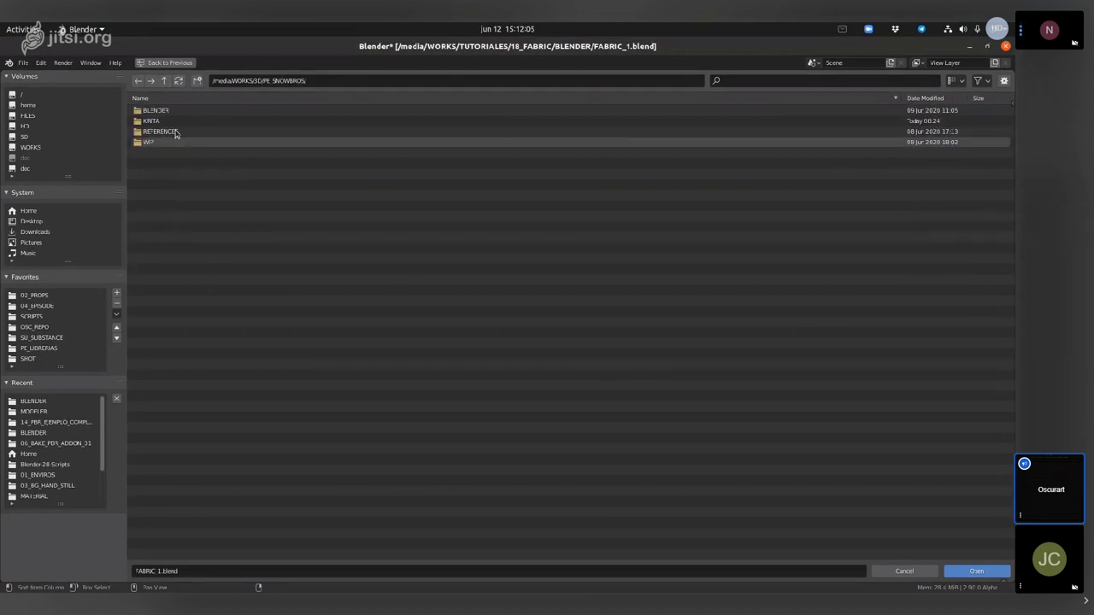
pyautogui.doubleClick(177, 111)
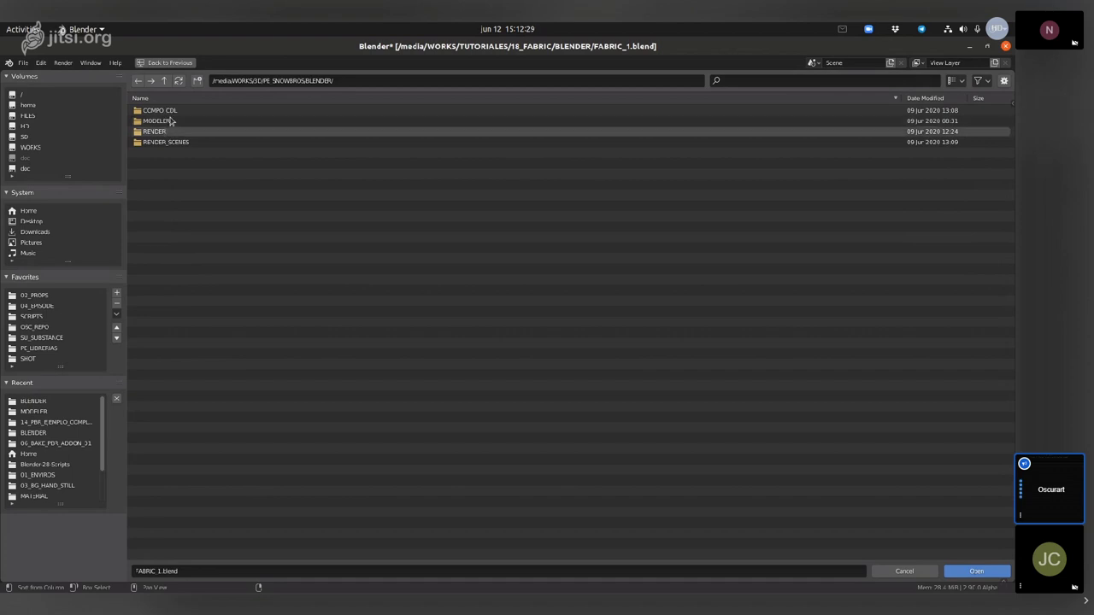
pyautogui.doubleClick(170, 120)
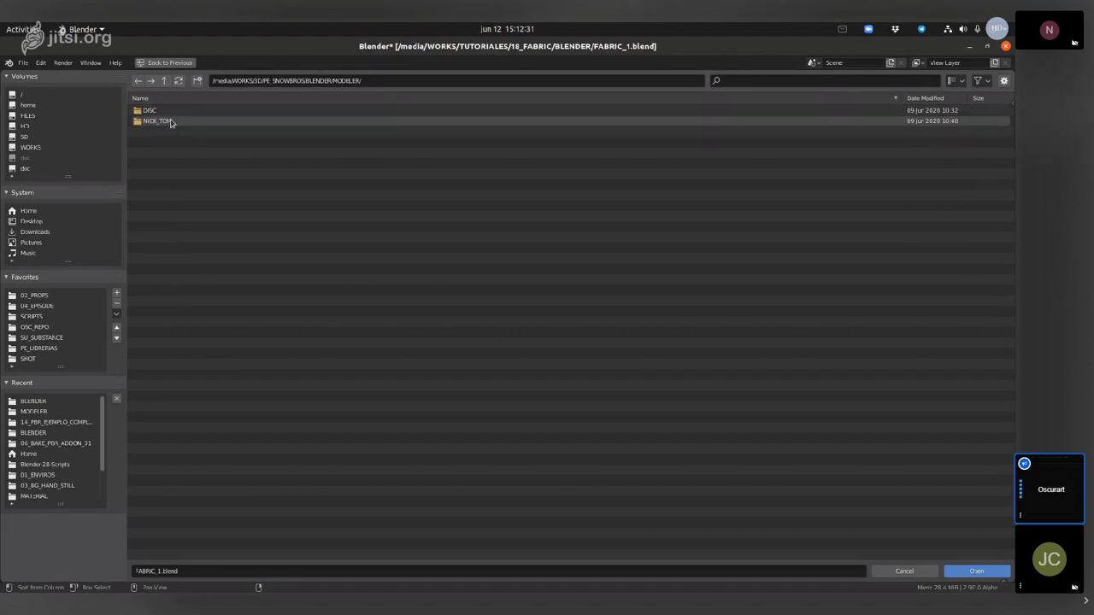
pyautogui.doubleClick(170, 121)
pyautogui.doubleClick(176, 145)
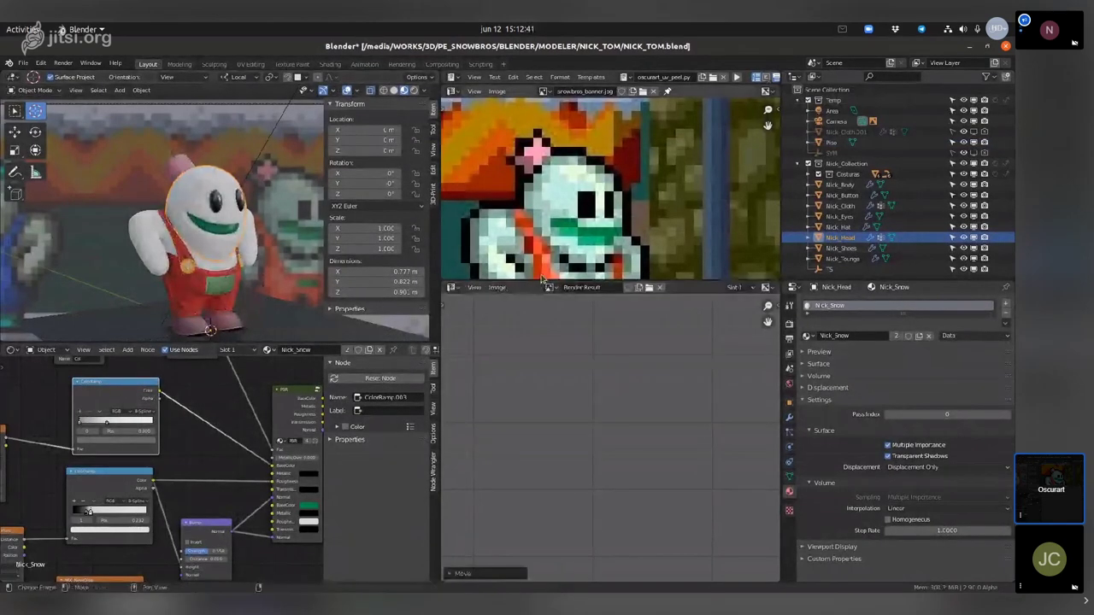
# Enlarge the banner reference image, and examine the character's overalls up close in a maximized 3D view, including the stitching, button and green patch
pyautogui.moveTo(541, 281); pyautogui.dragTo(541, 460)
pyautogui.press('KP_0')
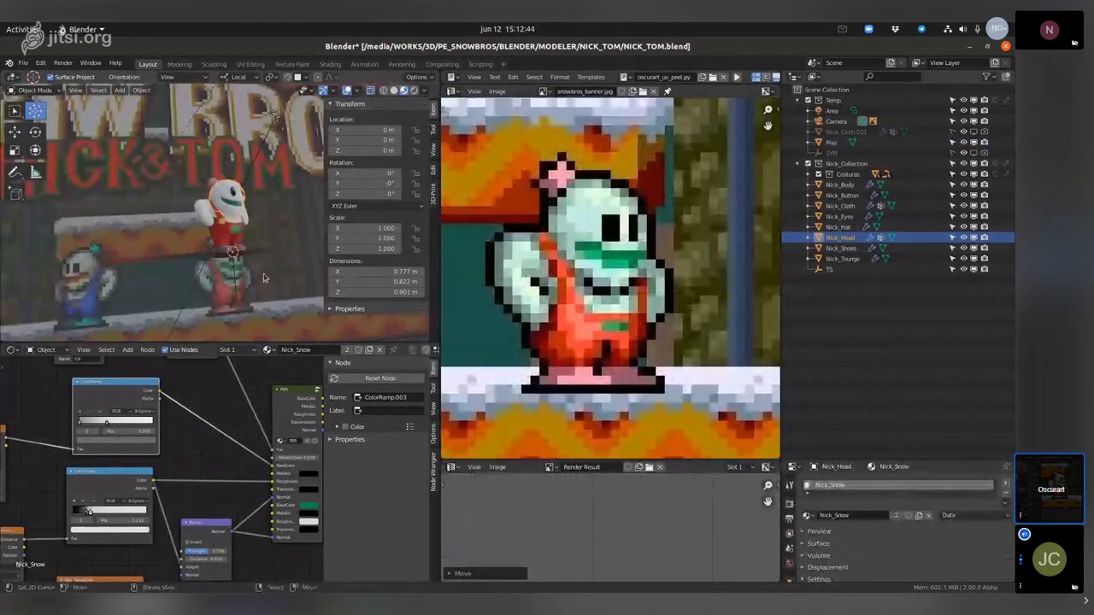
pyautogui.hotkey('ctrl', 'space')
pyautogui.moveTo(264, 277); pyautogui.dragTo(391, 371, button='middle')
pyautogui.scroll(5, 551, 376)
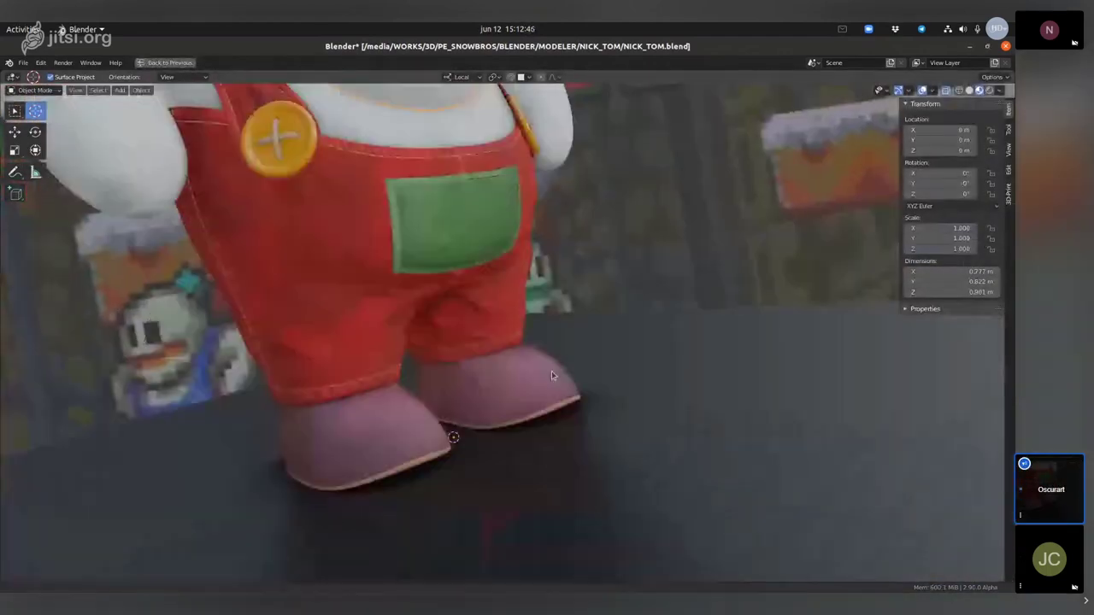
pyautogui.moveTo(551, 376); pyautogui.dragTo(442, 290, button='middle')
pyautogui.scroll(5, 442, 290)
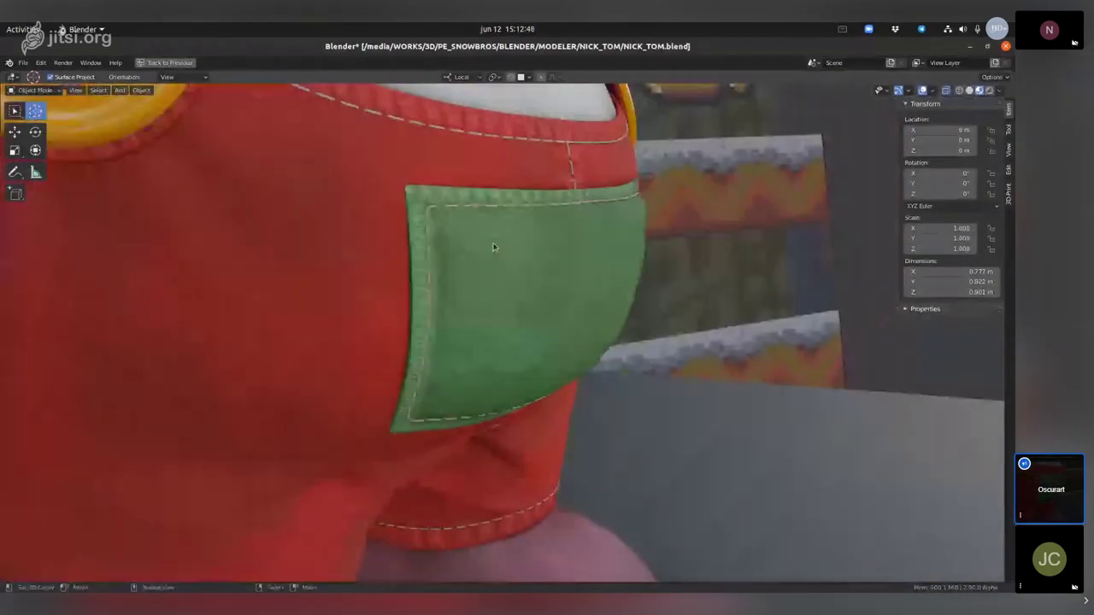
pyautogui.moveTo(493, 244); pyautogui.dragTo(439, 322, button='middle')
pyautogui.scroll(3, 439, 323)
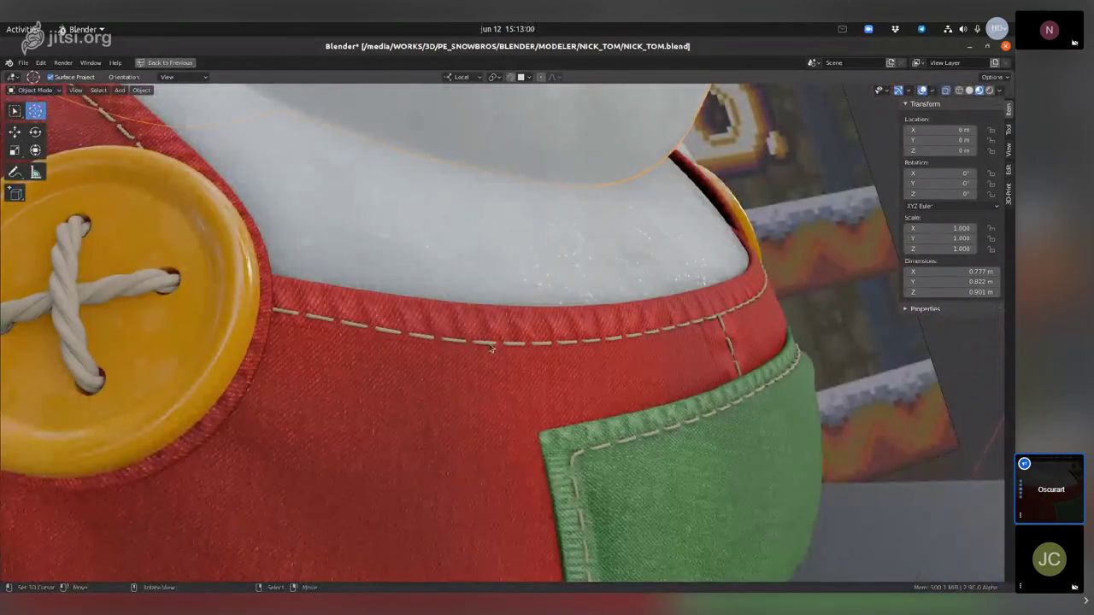
pyautogui.scroll(-4, 593, 282)
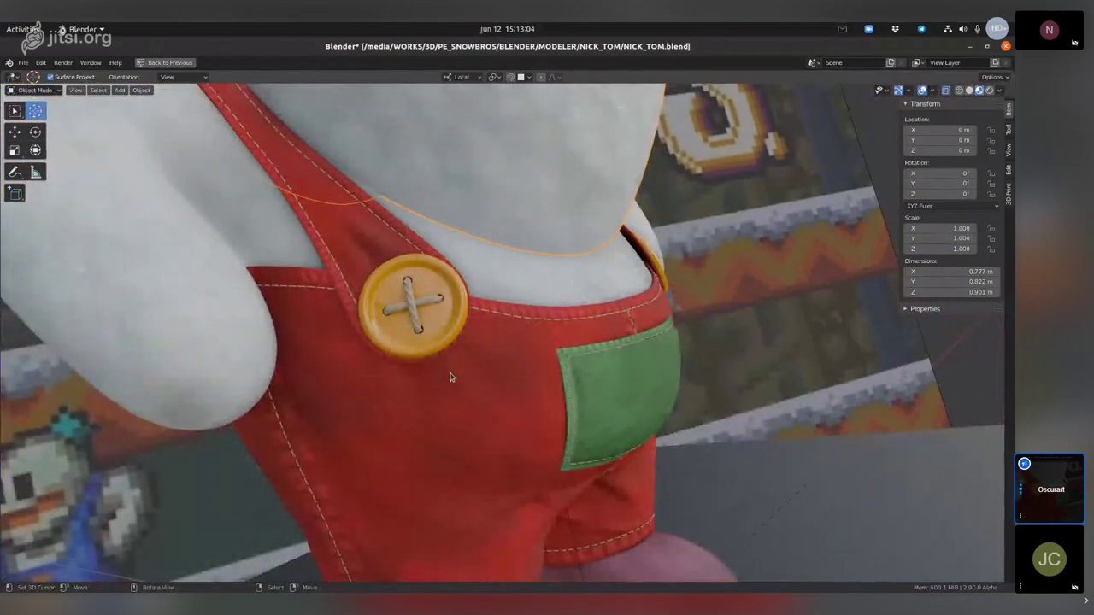
pyautogui.moveTo(451, 373); pyautogui.dragTo(464, 350, button='middle')
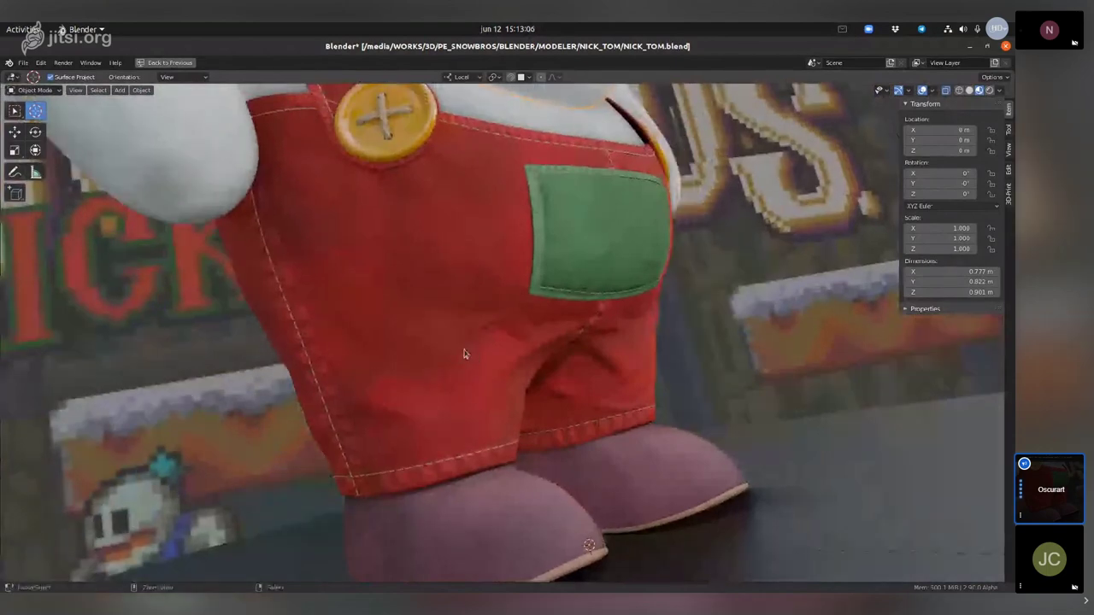
# Open Costura.blend from the NICK_TOM project's SEAMLESS folder
pyautogui.hotkey('ctrl', 'o')
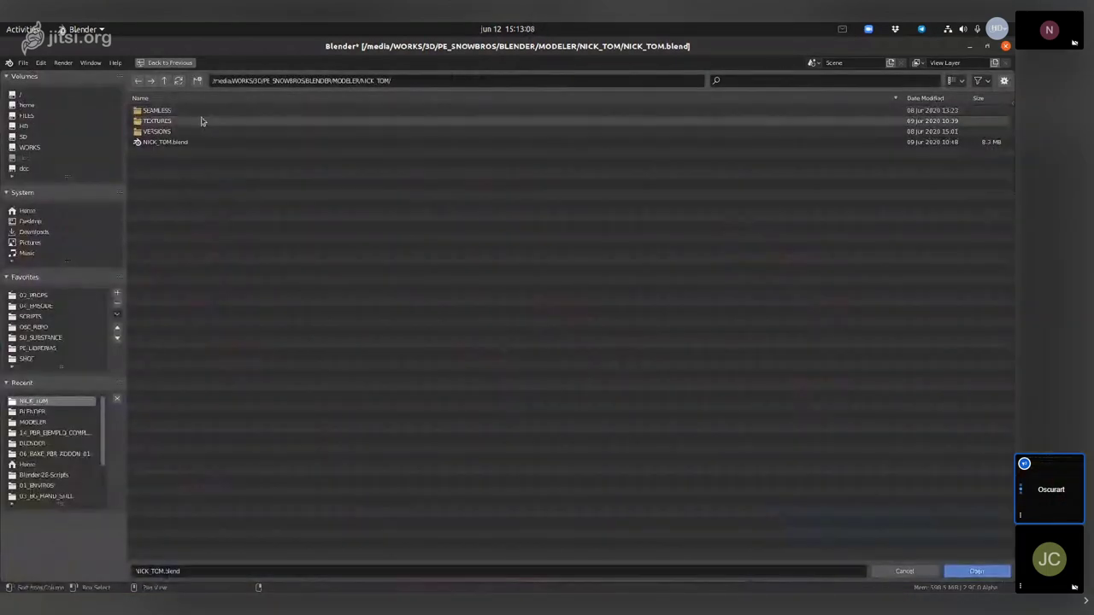
pyautogui.doubleClick(202, 111)
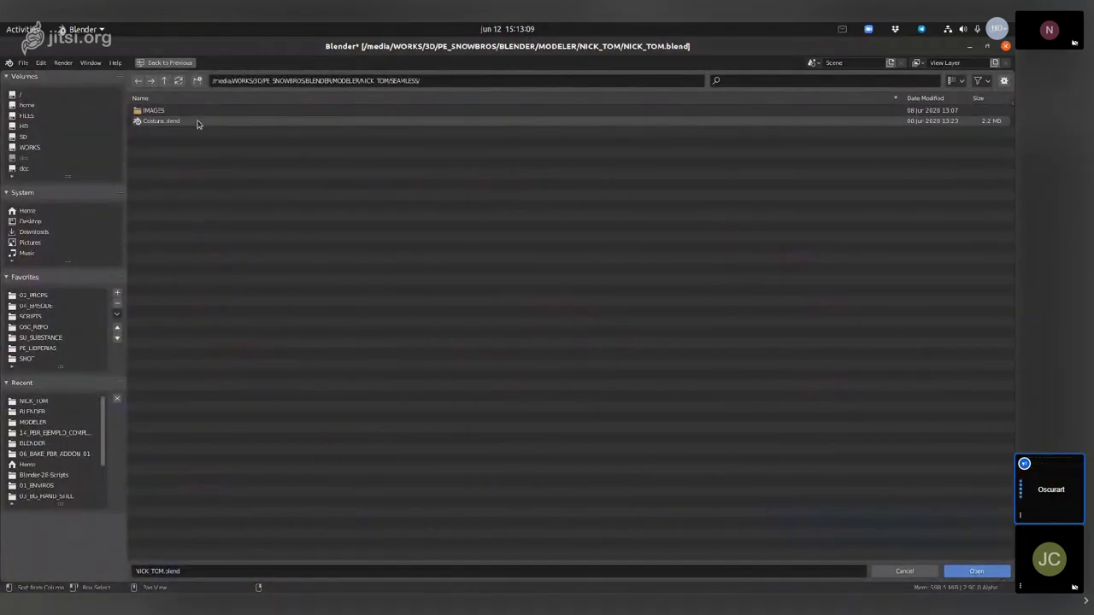
pyautogui.doubleClick(200, 121)
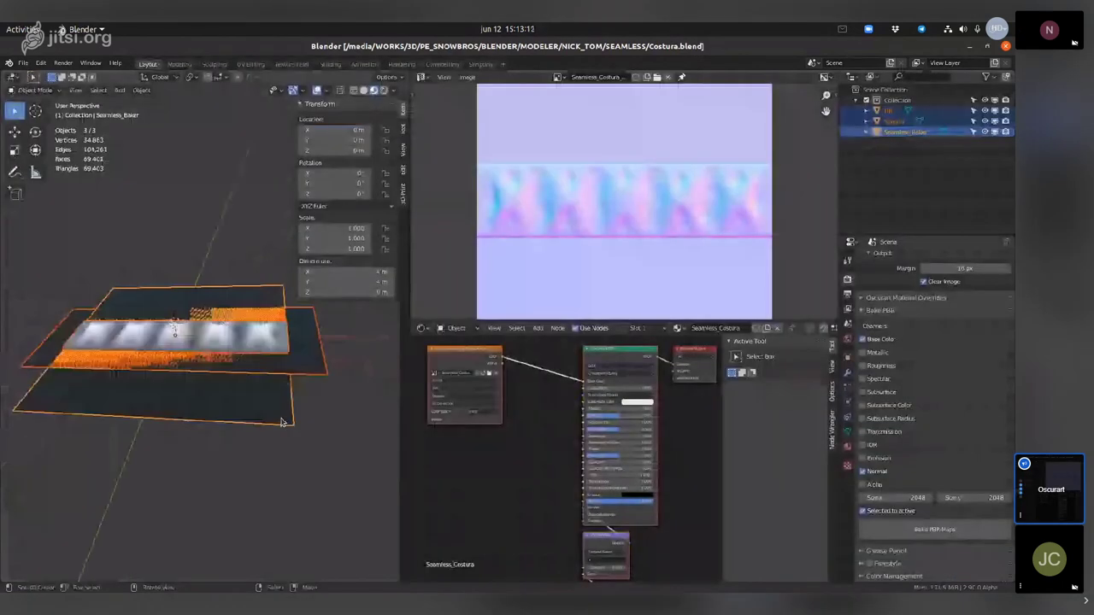
# Select the high-resolution seam mesh HR and examine its relief from several angles in a maximized 3D view
pyautogui.hotkey('ctrl', 'space')
pyautogui.moveTo(440, 265); pyautogui.dragTo(513, 411, button='middle')
pyautogui.click(504, 359)
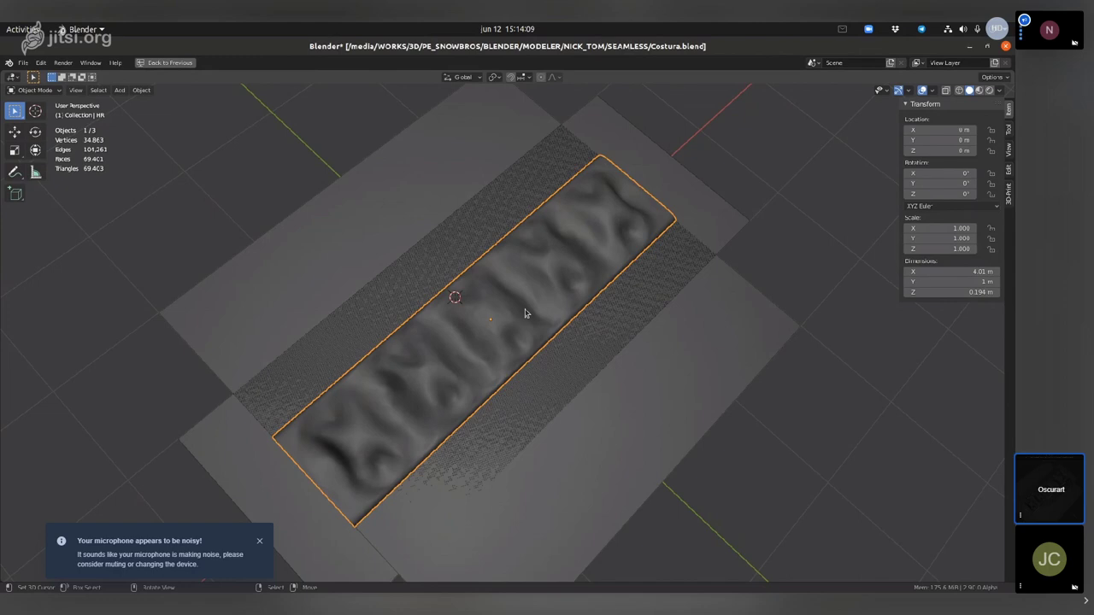
pyautogui.moveTo(538, 415); pyautogui.dragTo(551, 370, button='middle')
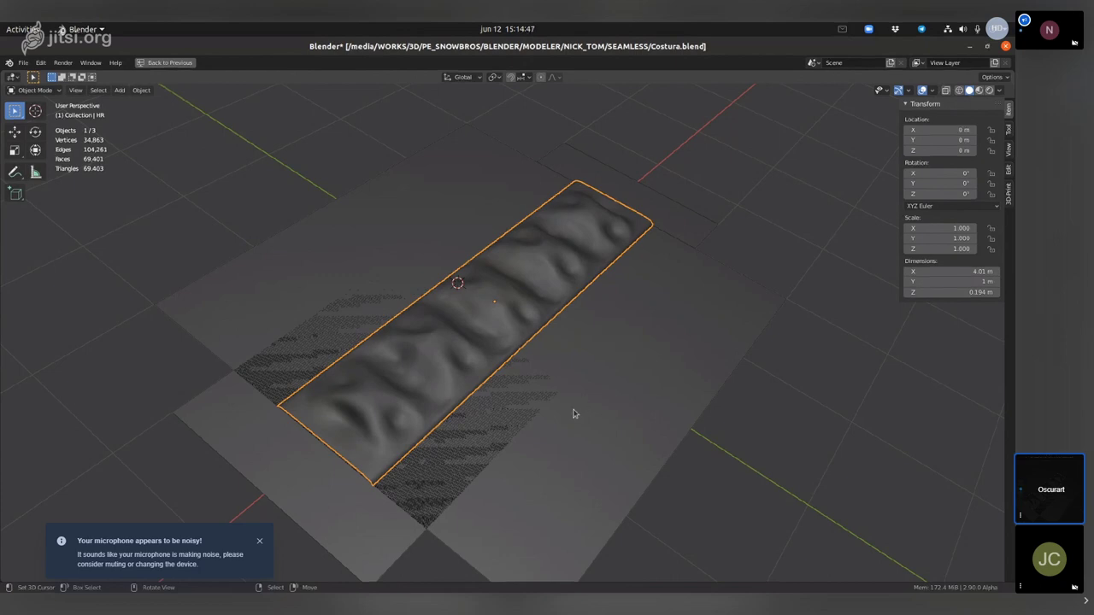
pyautogui.moveTo(574, 414); pyautogui.dragTo(540, 467, button='middle')
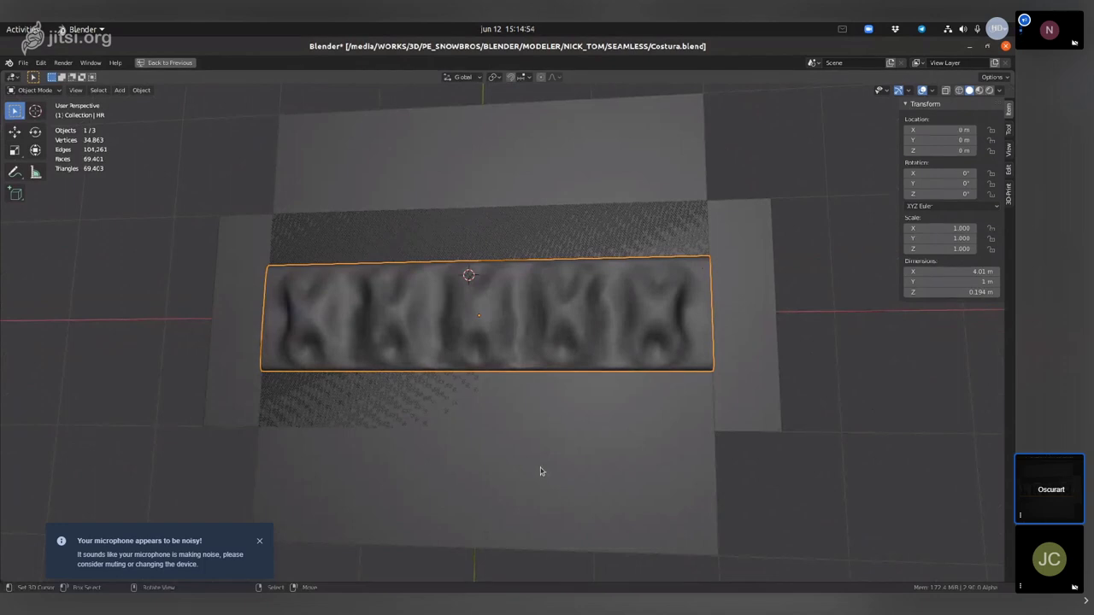
# Move the Seamless_Baker plane about 6.09 m along X, clear of the seam mesh, and show the viewport in Material Preview shading
pyautogui.moveTo(535, 420)
pyautogui.mouseDown(button='middle')
pyautogui.moveTo(650, 385)
pyautogui.moveTo(648, 457)
pyautogui.moveTo(666, 427)
pyautogui.mouseUp(button='middle')
pyautogui.click(649, 427)
pyautogui.press('g')
pyautogui.press('x')
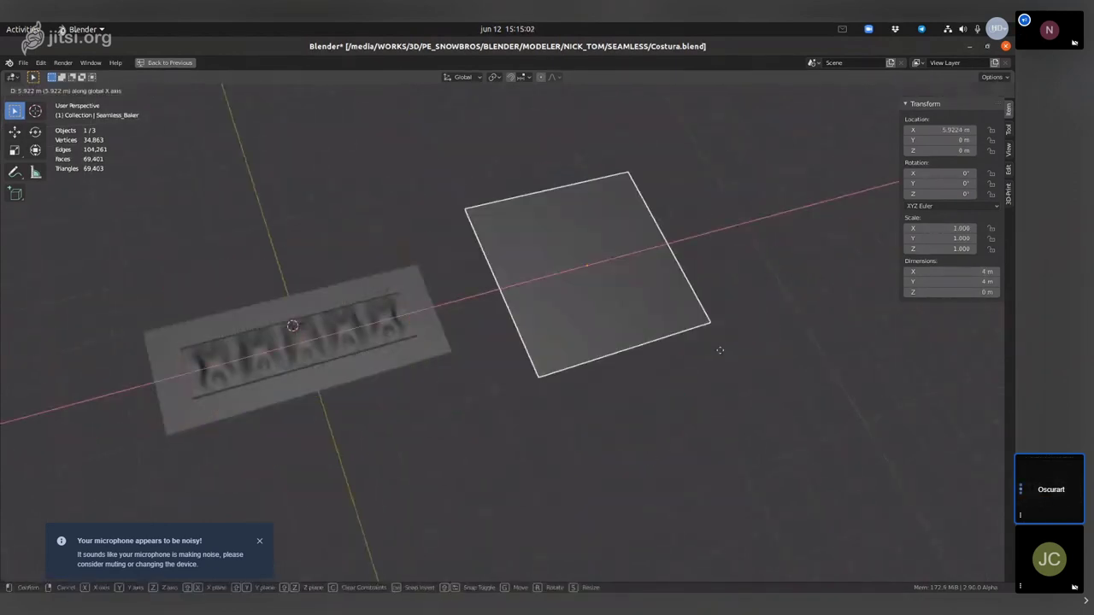
pyautogui.click(706, 378)
pyautogui.press('z')
pyautogui.click(637, 390)
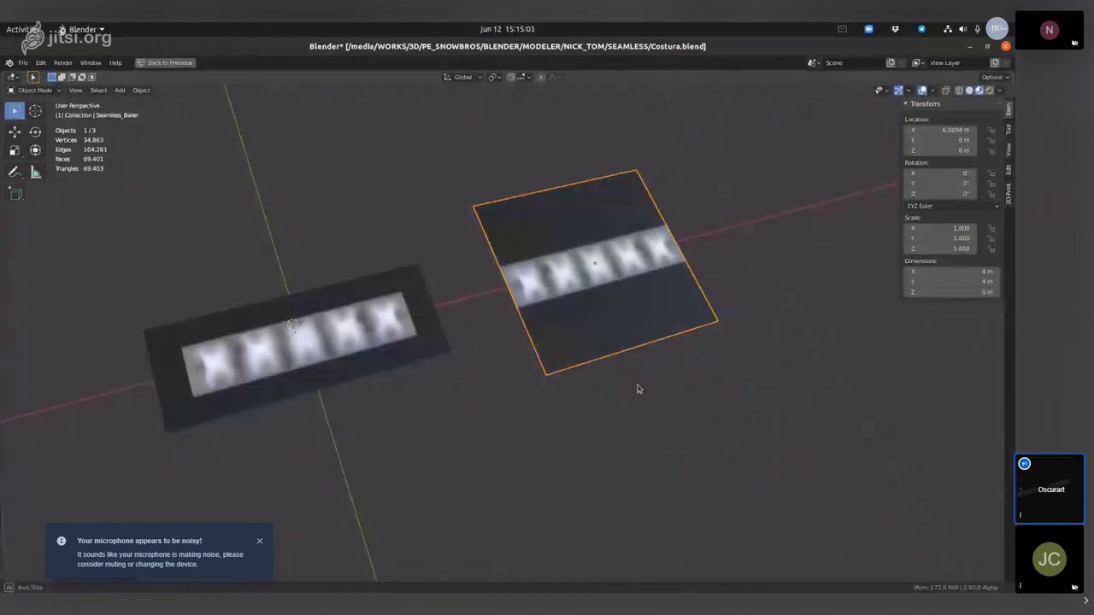
# Restore the full layout and preview the Seamless_Costura material's normal map texture directly on the baker plane
pyautogui.moveTo(636, 390); pyautogui.dragTo(556, 393, button='middle')
pyautogui.hotkey('ctrl', 'space')
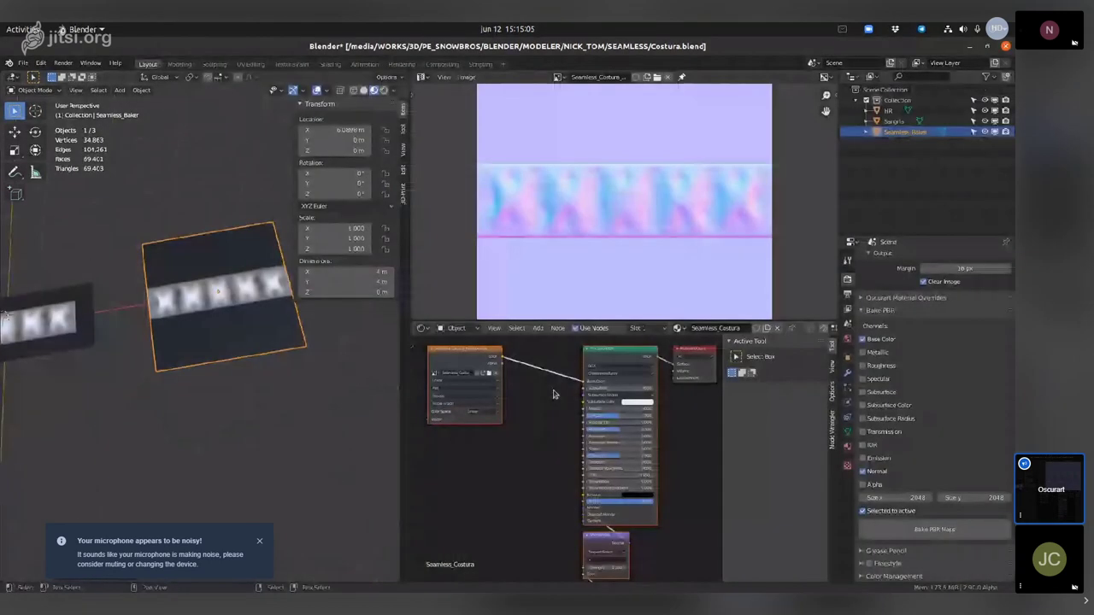
pyautogui.scroll(2, 635, 550)
pyautogui.keyDown('ctrl'); pyautogui.keyDown('shift'); pyautogui.click(636, 564); pyautogui.keyUp('shift'); pyautogui.keyUp('ctrl')
pyautogui.scroll(3, 244, 362)
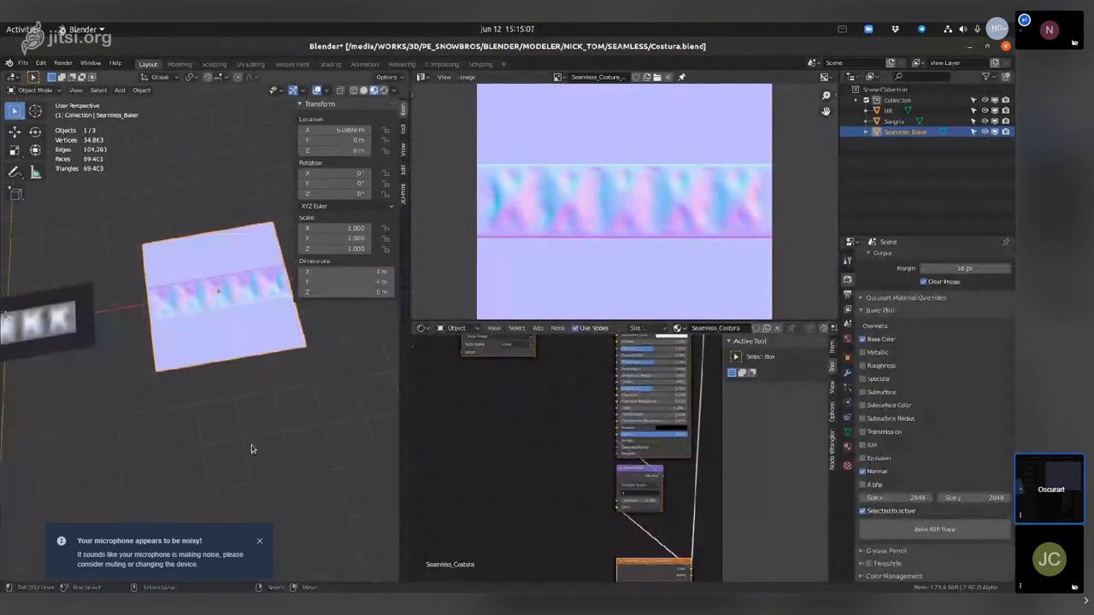
pyautogui.moveTo(245, 361)
pyautogui.mouseDown(button='middle')
pyautogui.moveTo(225, 391)
pyautogui.moveTo(235, 369)
pyautogui.mouseUp(button='middle')
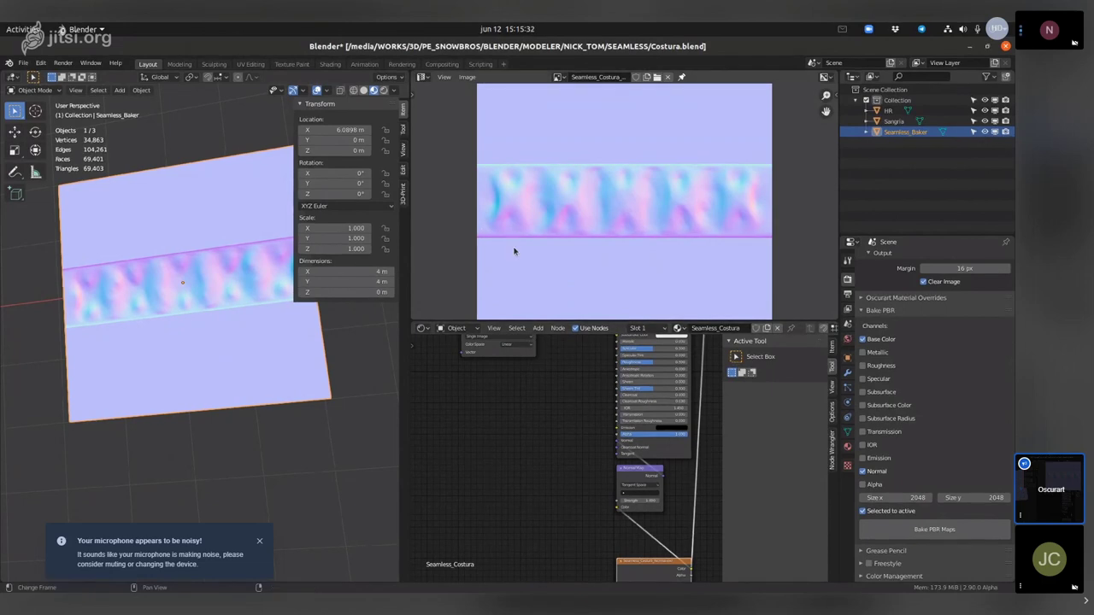
# Route the Principled BSDF back to the material output and compare the baked plane with the original seam mesh
pyautogui.press('Home')
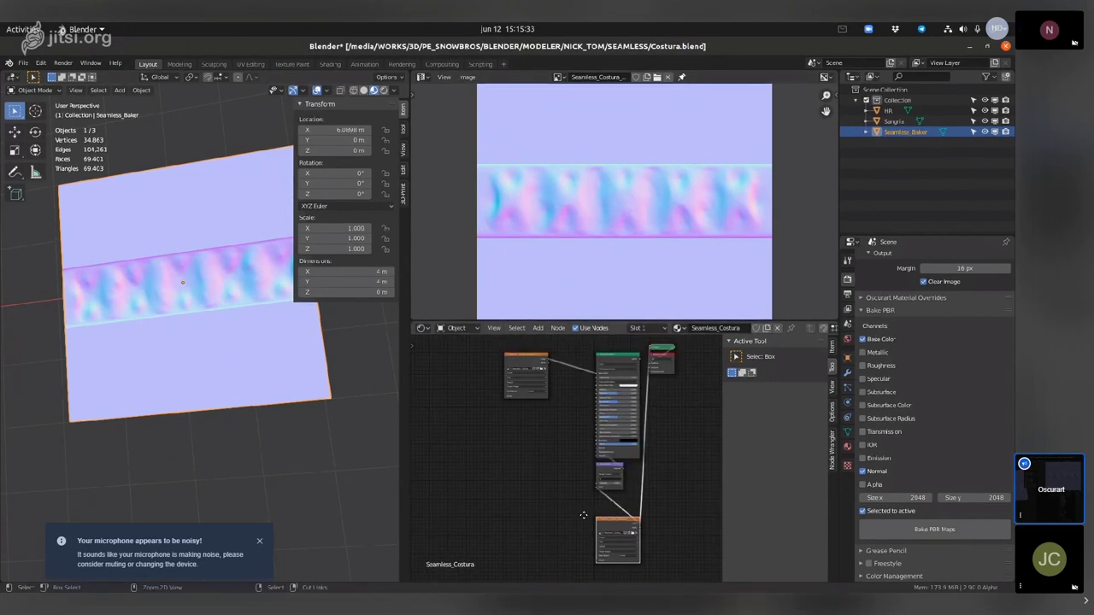
pyautogui.keyDown('ctrl'); pyautogui.keyDown('shift'); pyautogui.click(582, 417); pyautogui.keyUp('shift'); pyautogui.keyUp('ctrl')
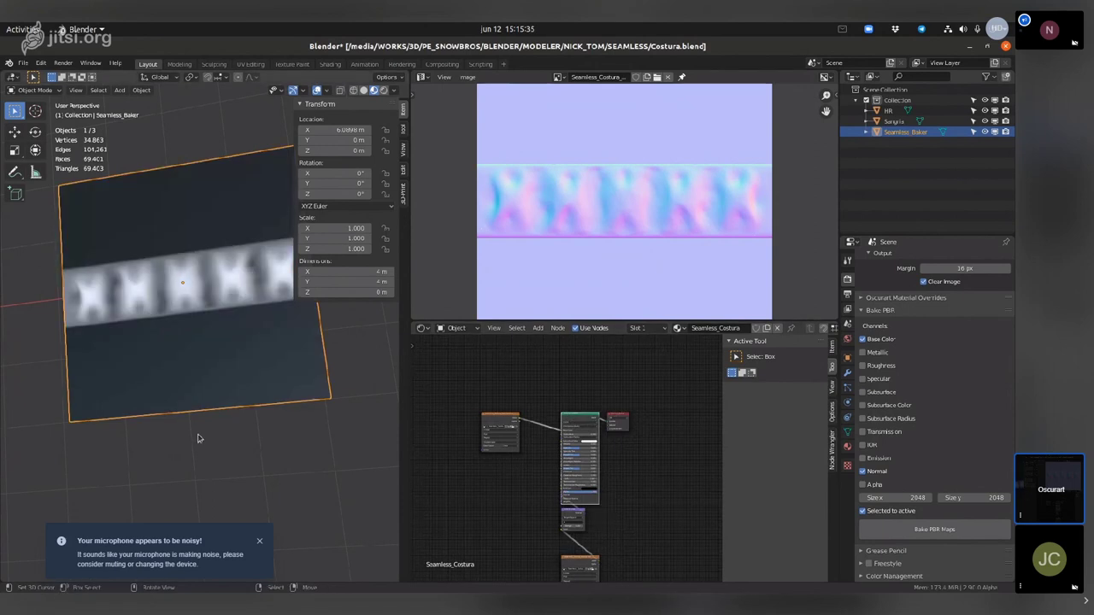
pyautogui.moveTo(223, 342); pyautogui.dragTo(262, 444, button='middle')
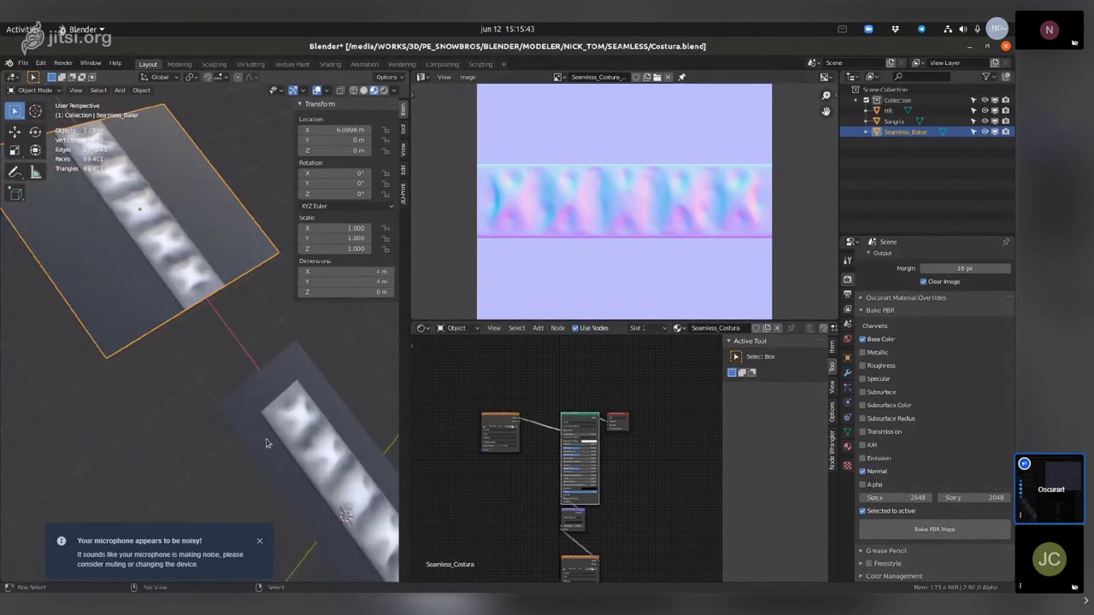